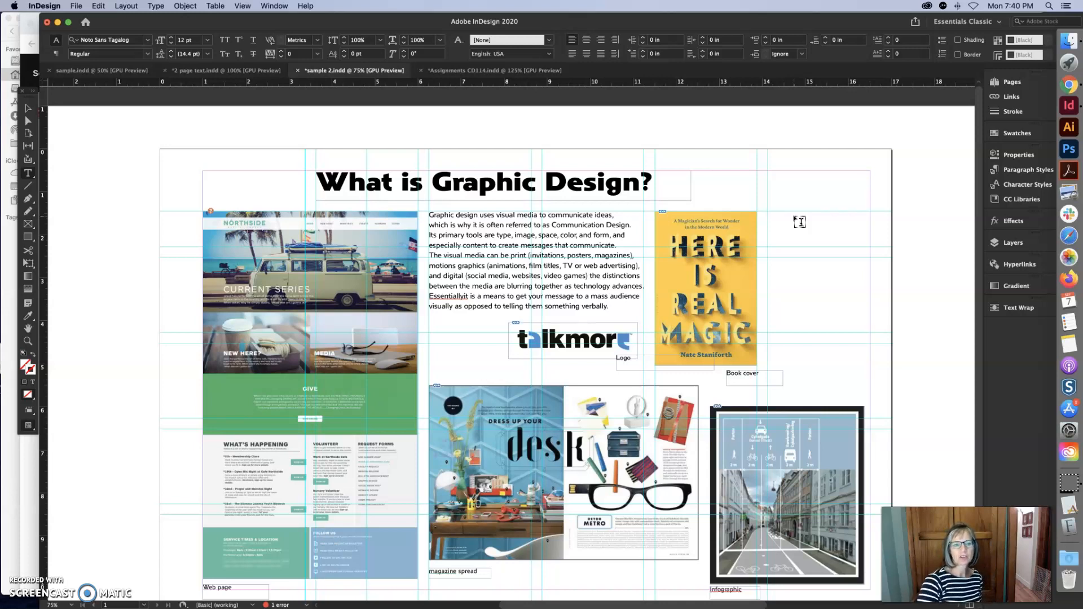
Duplicate the "What is Graphic Design?" spread in sample 2.indd as a second page
click(783, 178)
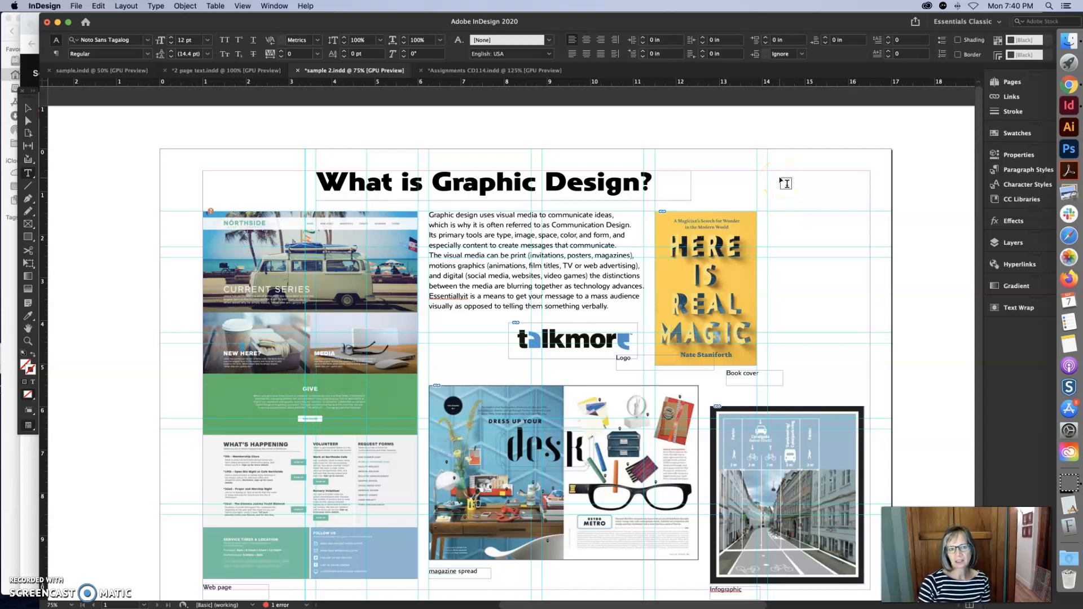
click(1011, 82)
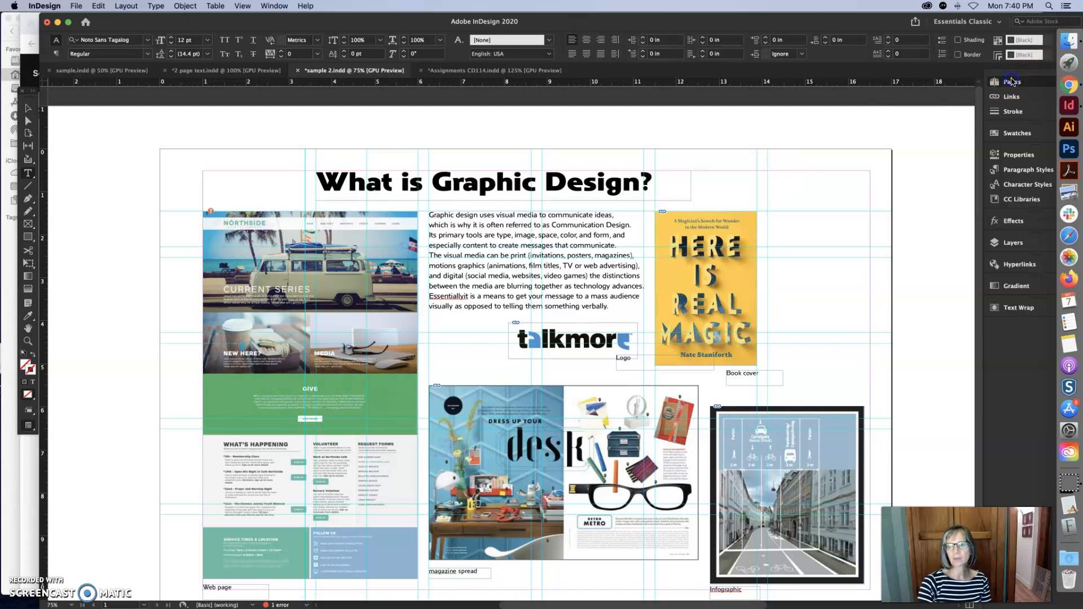
mouse_move(1016, 82)
mouse_down()
mouse_move(1035, 84)
mouse_move(978, 82)
mouse_up()
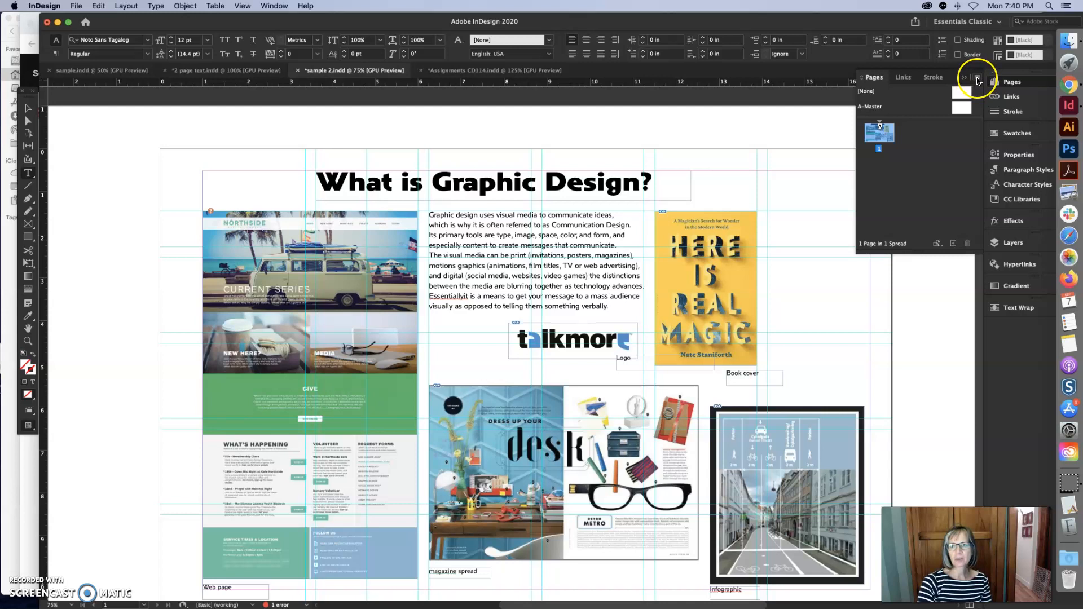
click(977, 79)
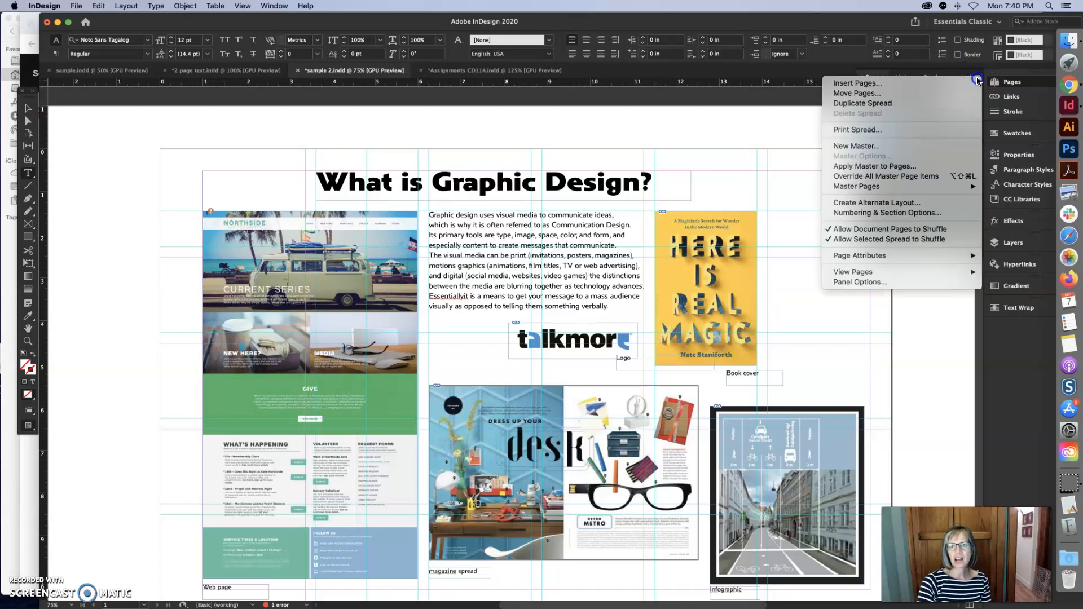
click(939, 106)
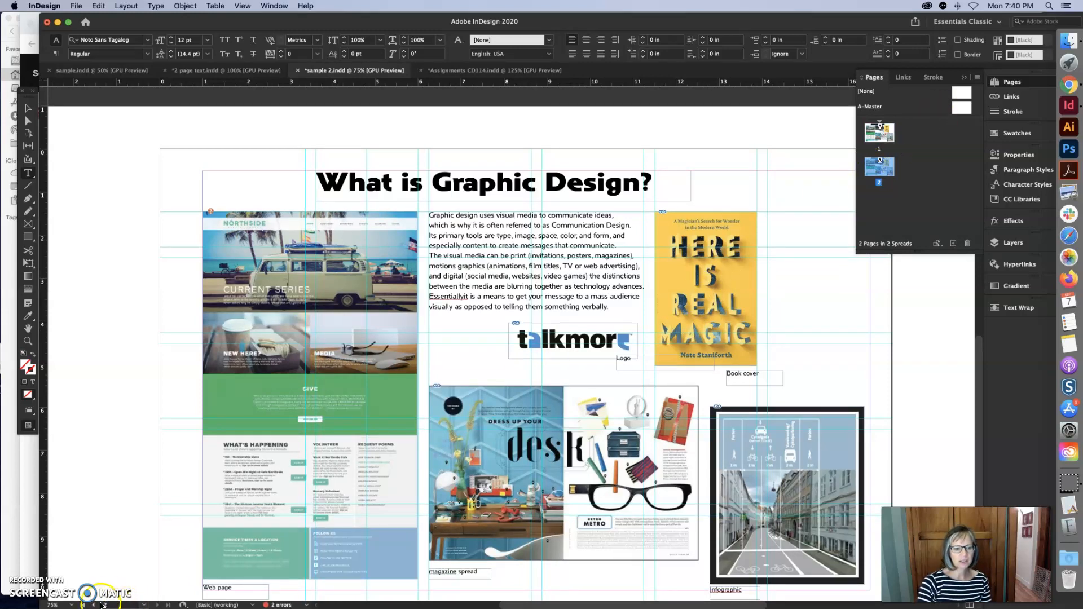
Copy the page 2 title "Experiential Graphic Design?" from 2 page text.indd into a new text frame above page 2 of sample 2.indd
click(242, 71)
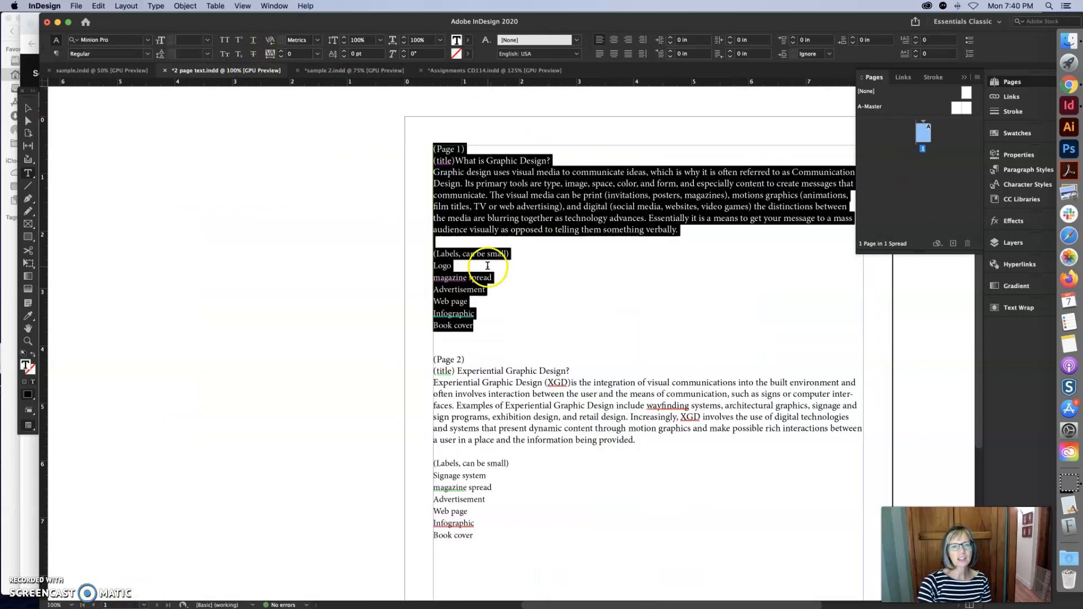
click(487, 264)
drag(569, 371, 494, 369)
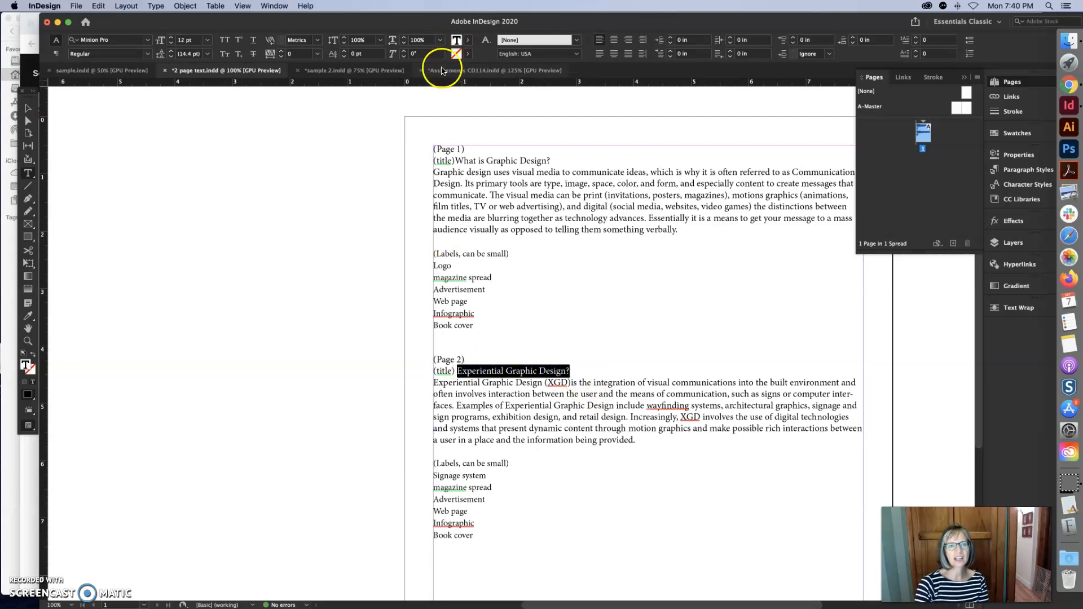
click(385, 72)
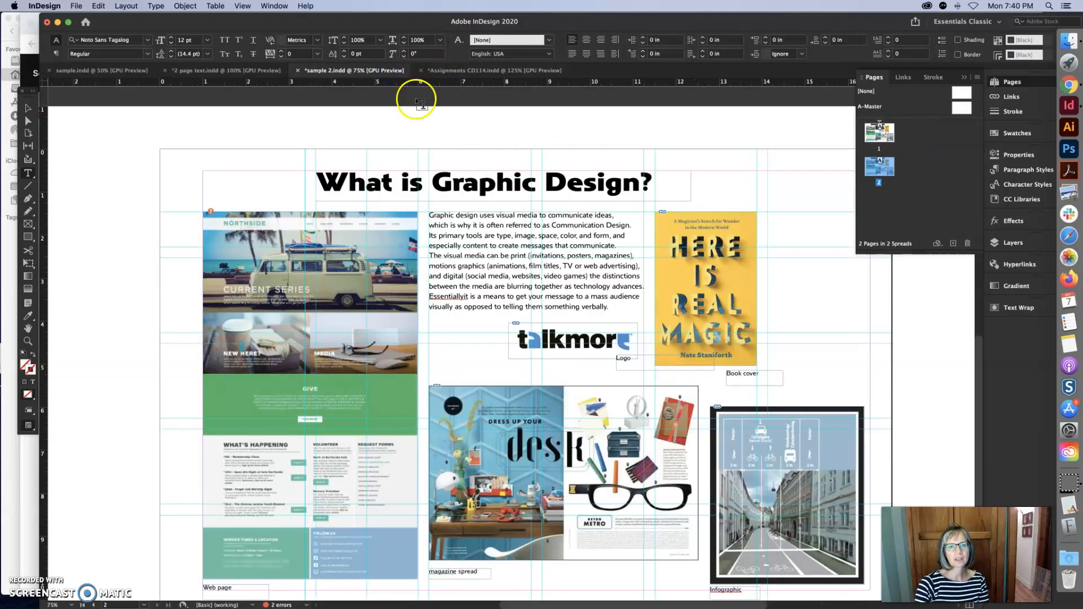
drag(332, 136, 673, 148)
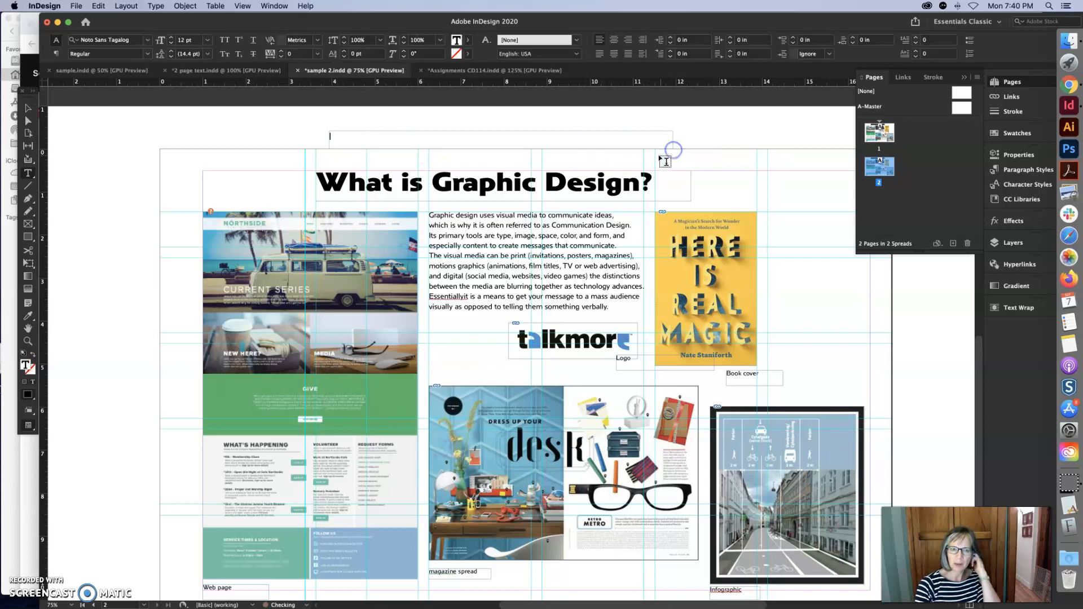
key(super+v)
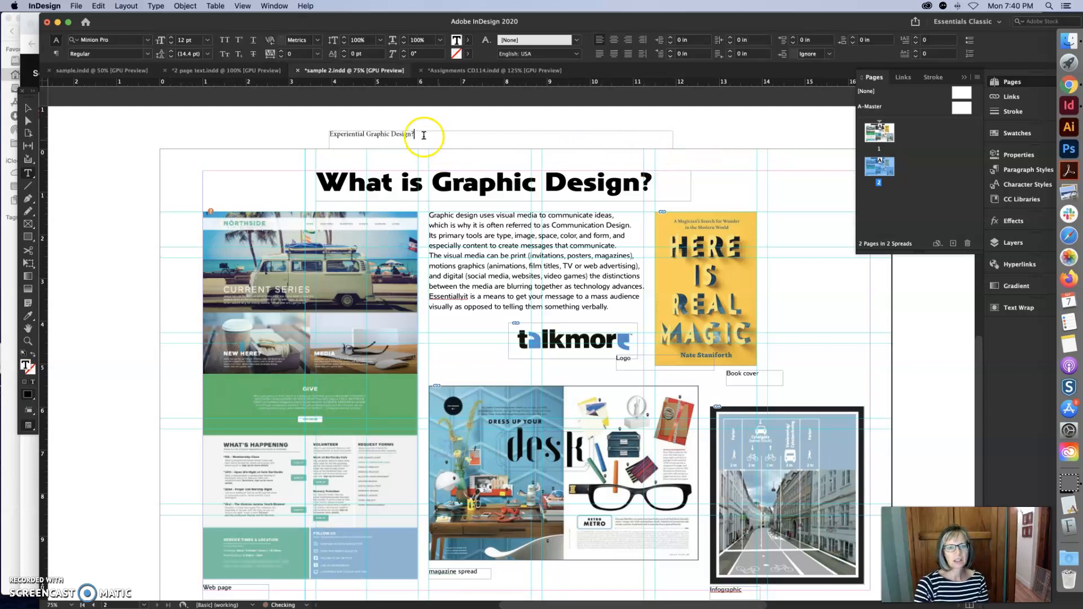
Duplicate the body text frame onto the pasteboard, and replace page 2's body text with the Experiential Graphic Design paragraph from 2 page text.indd
click(27, 108)
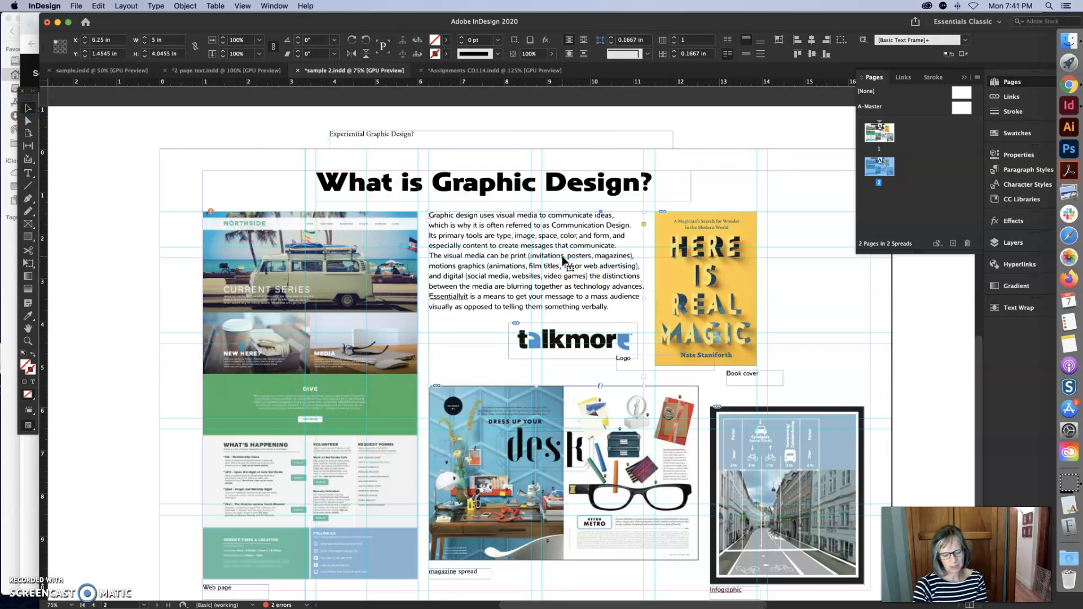
drag(563, 261, 118, 158)
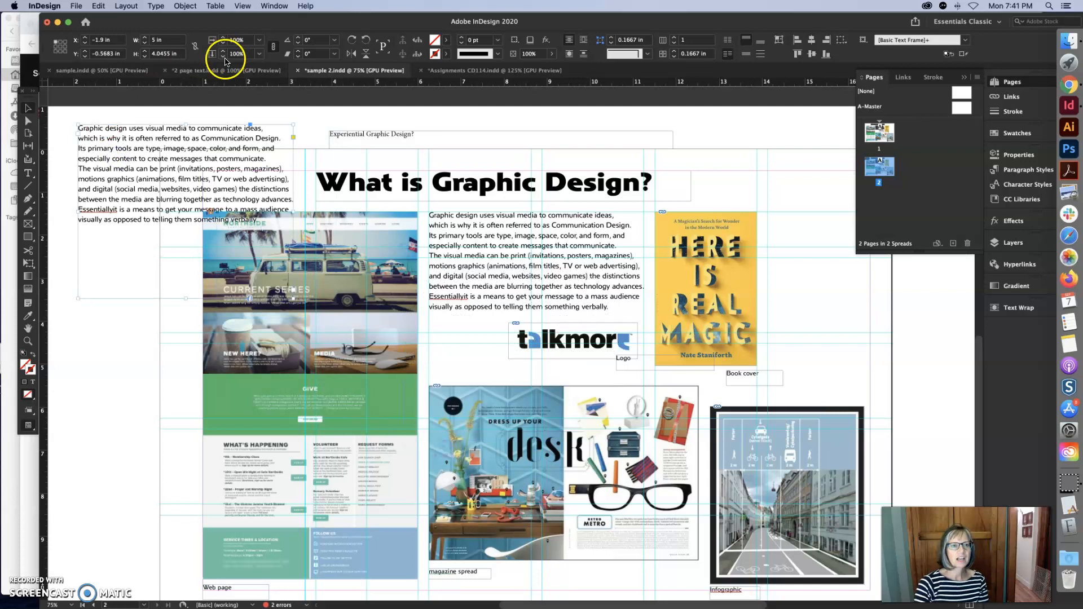
click(226, 73)
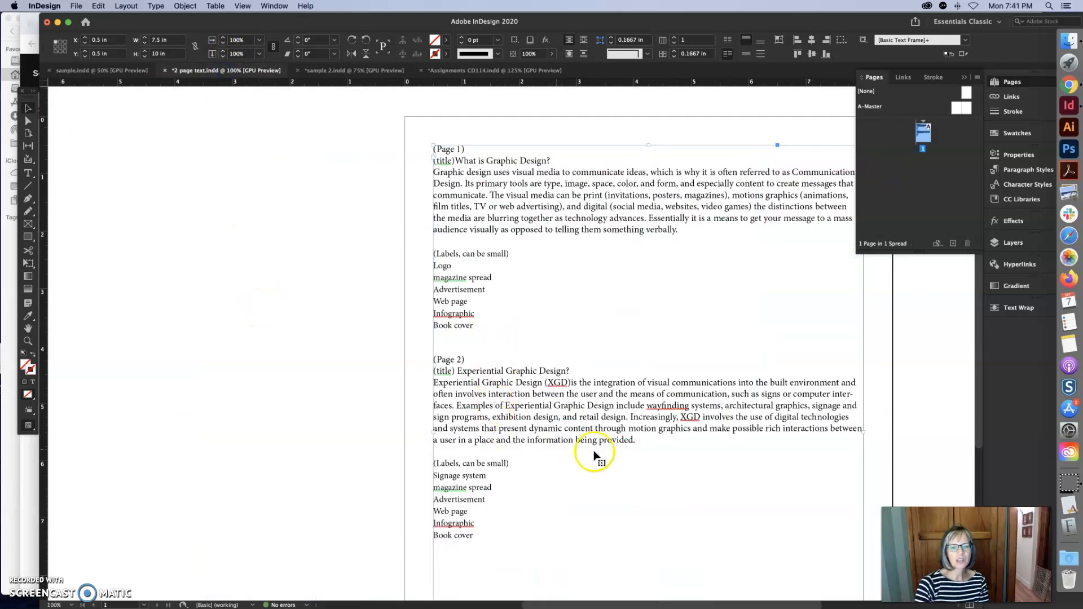
click(28, 173)
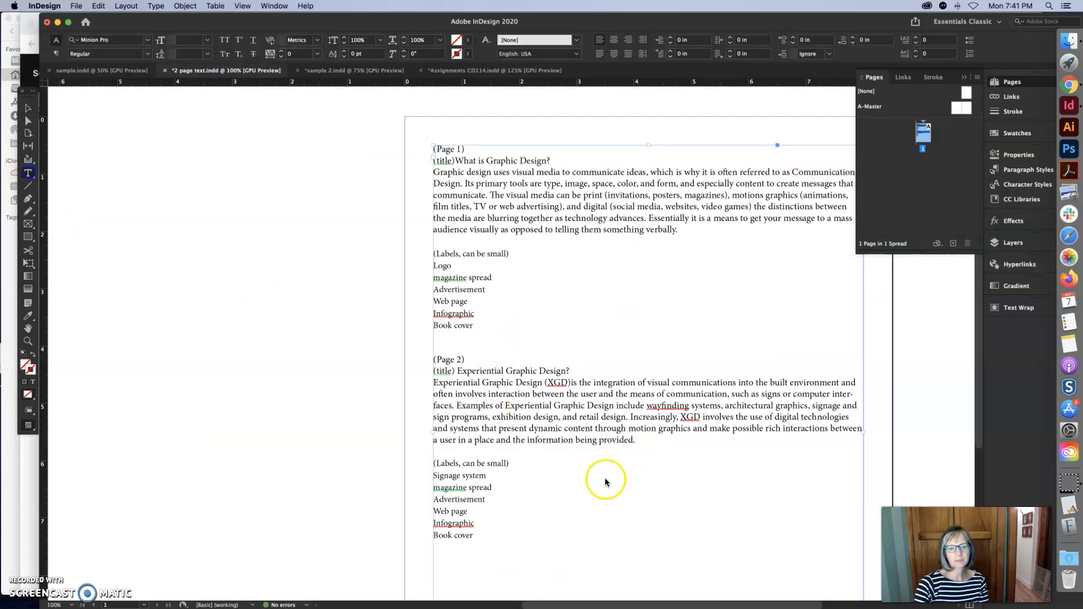
drag(637, 444, 440, 382)
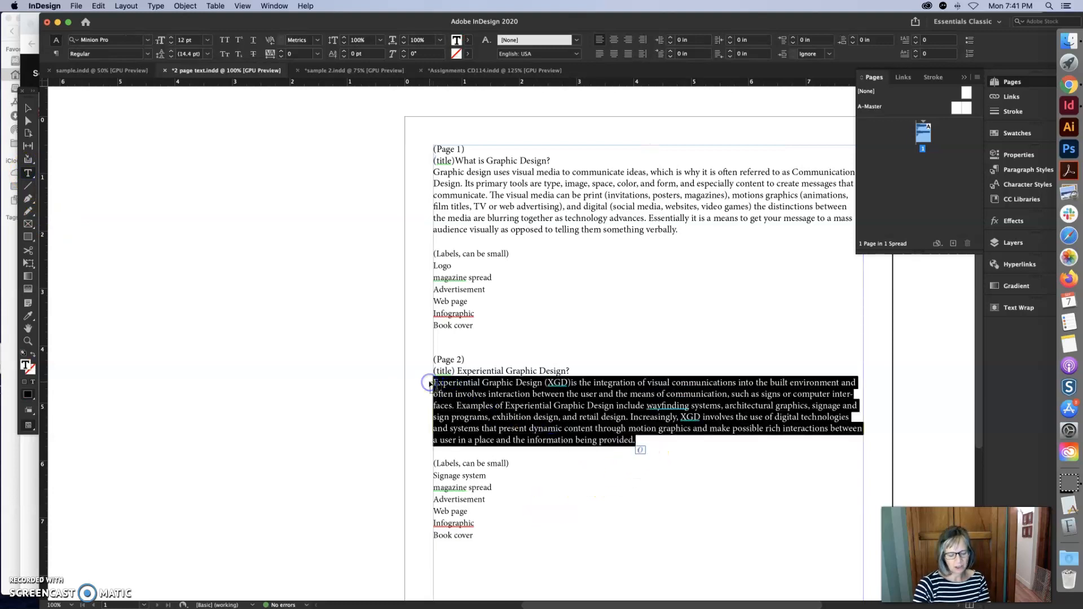
click(396, 70)
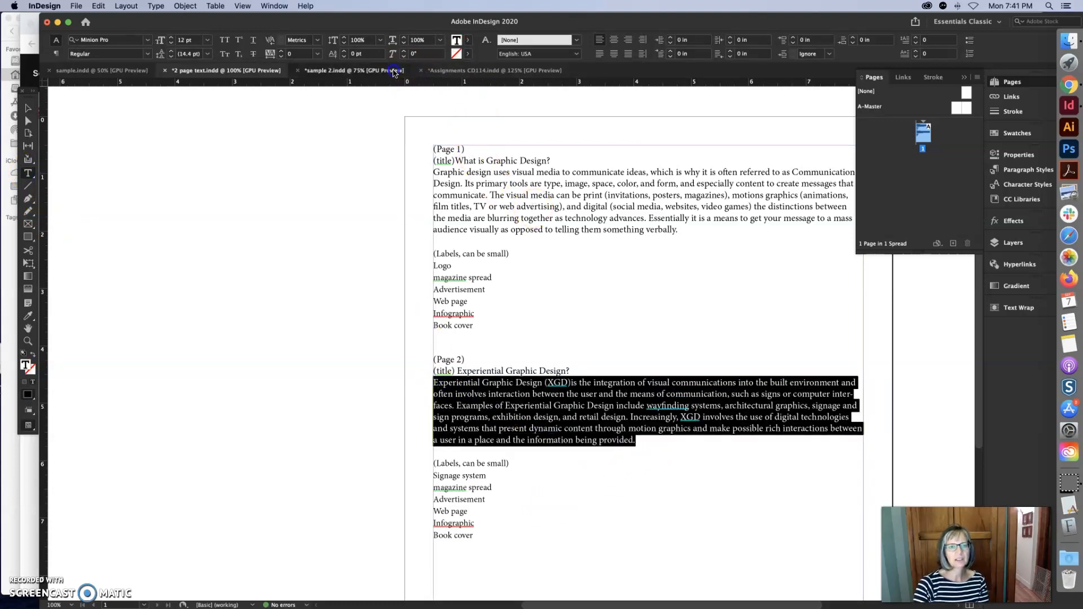
drag(610, 307, 428, 215)
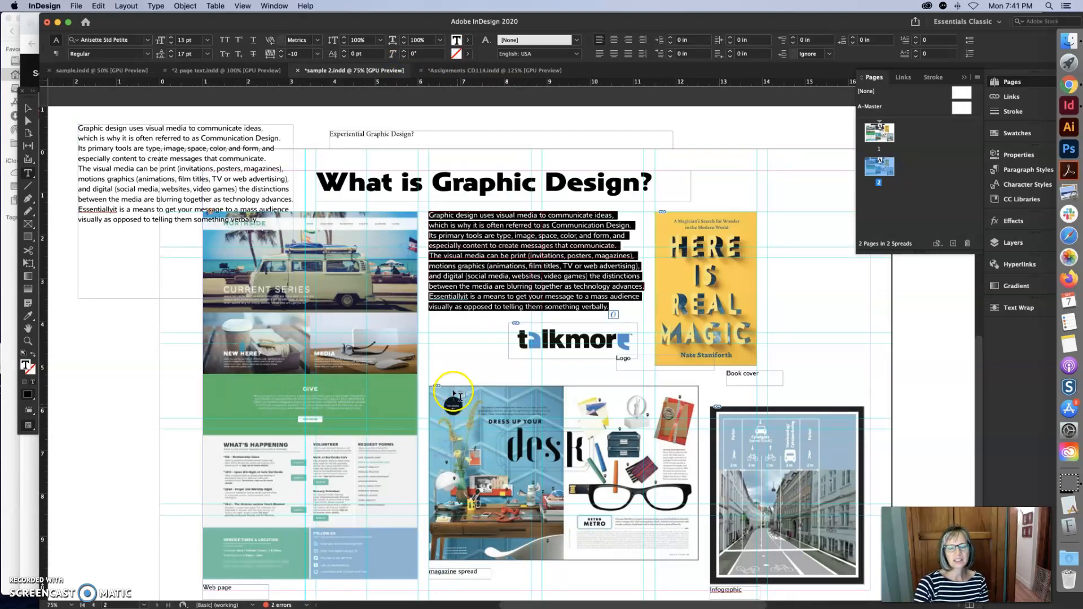
text(Experiential Graphic Design (XGD) is the integration of visual communications into the built environment and often involves interaction between the user and the means of communication, such as signs or computer interfaces. Examples of Experiential Graphic Design include wayfinding systems, architectural graphics, signage and sign programs, exhibition design, and retail design. Increasingly, XGD involves the use of digital technologies and systems that present dynamic content through motion graphics and make possible rich interactions between a user in a place and the information being provided.)
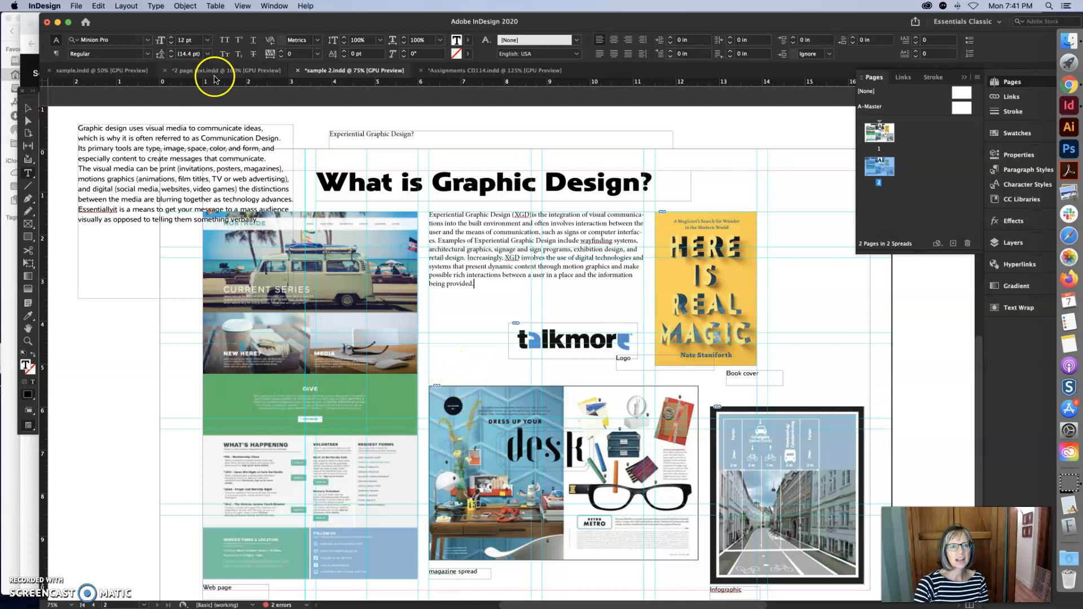
Copy the page 2 label list from 2 page text.indd into a new text frame on the pasteboard beside page 2 of sample 2.indd
click(214, 72)
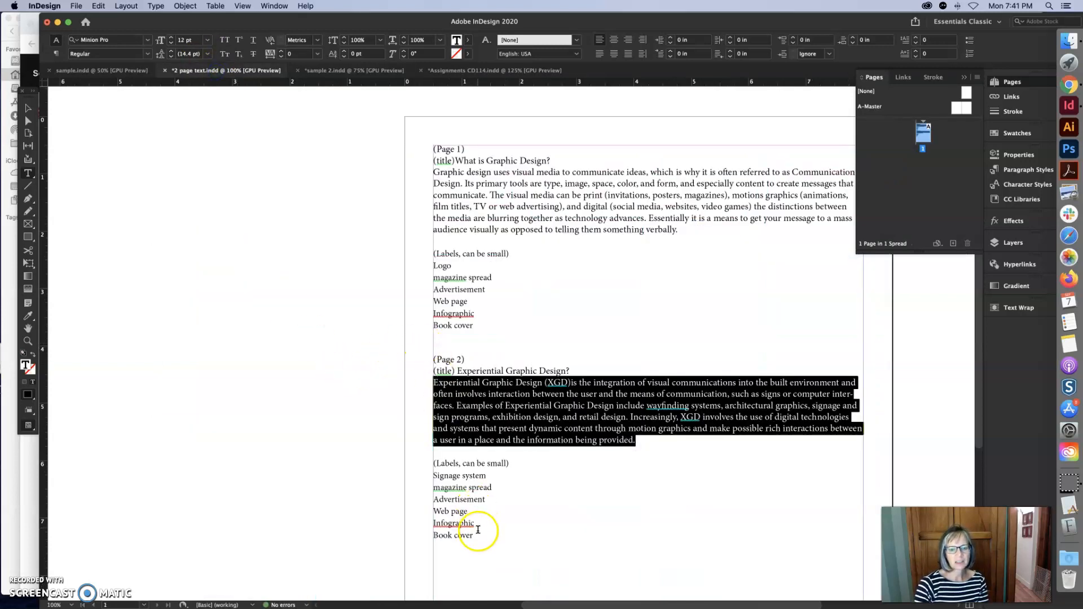
drag(478, 536, 423, 467)
key(super+c)
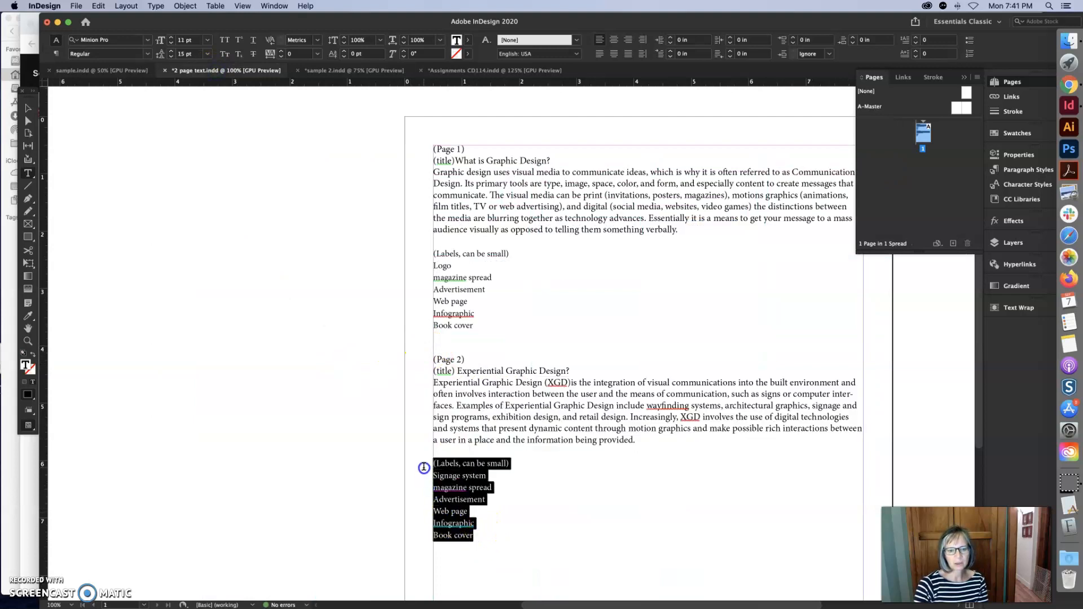
click(344, 71)
drag(93, 320, 198, 475)
key(super+v)
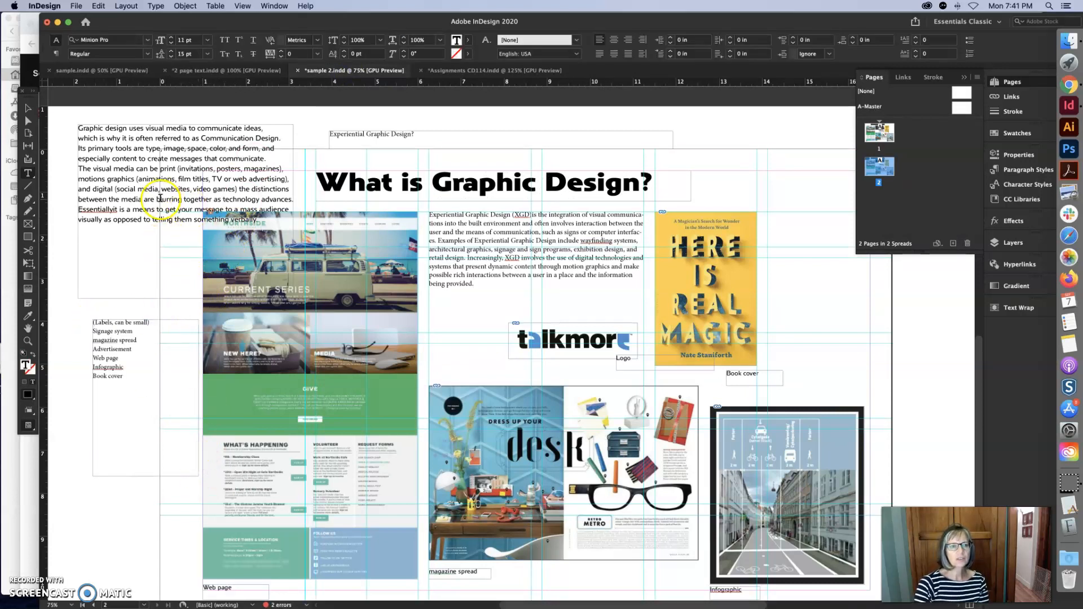
Match the new body paragraph's formatting to the duplicated body text on the pasteboard with the Eyedropper
drag(477, 286, 429, 213)
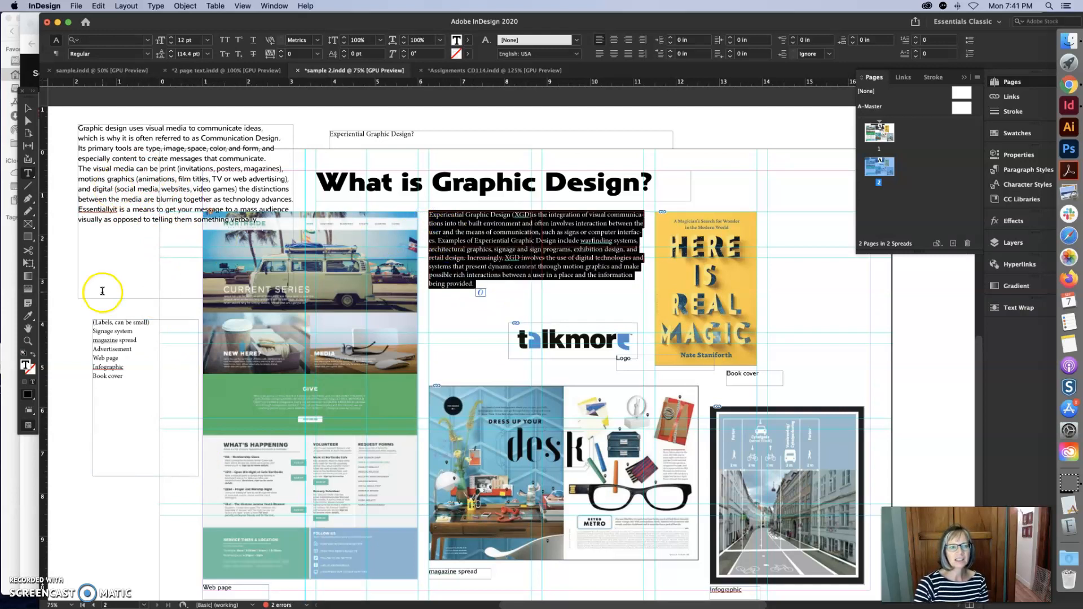
click(27, 317)
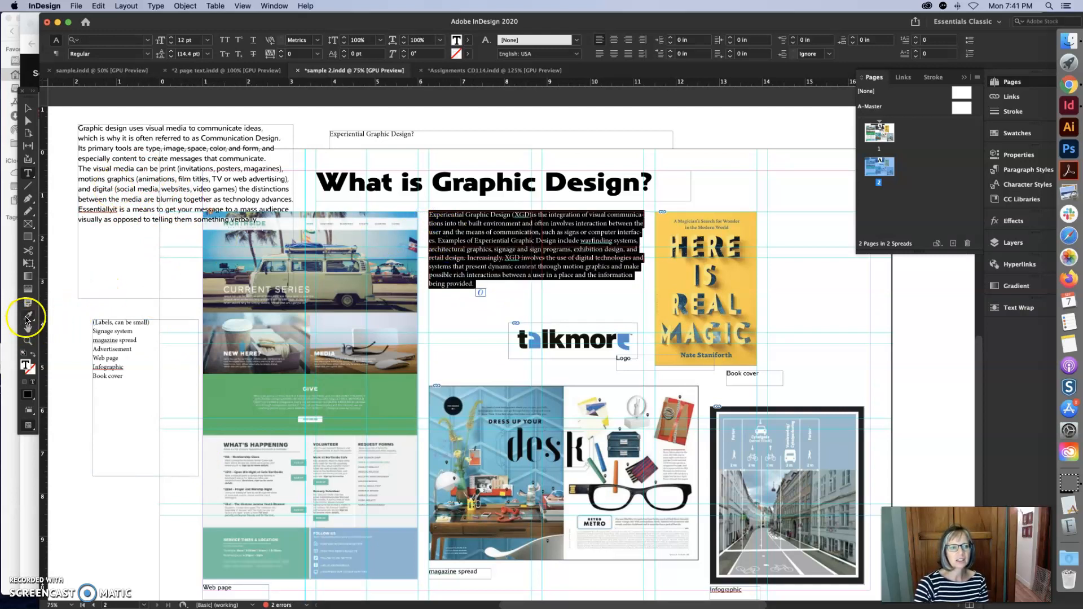
click(119, 168)
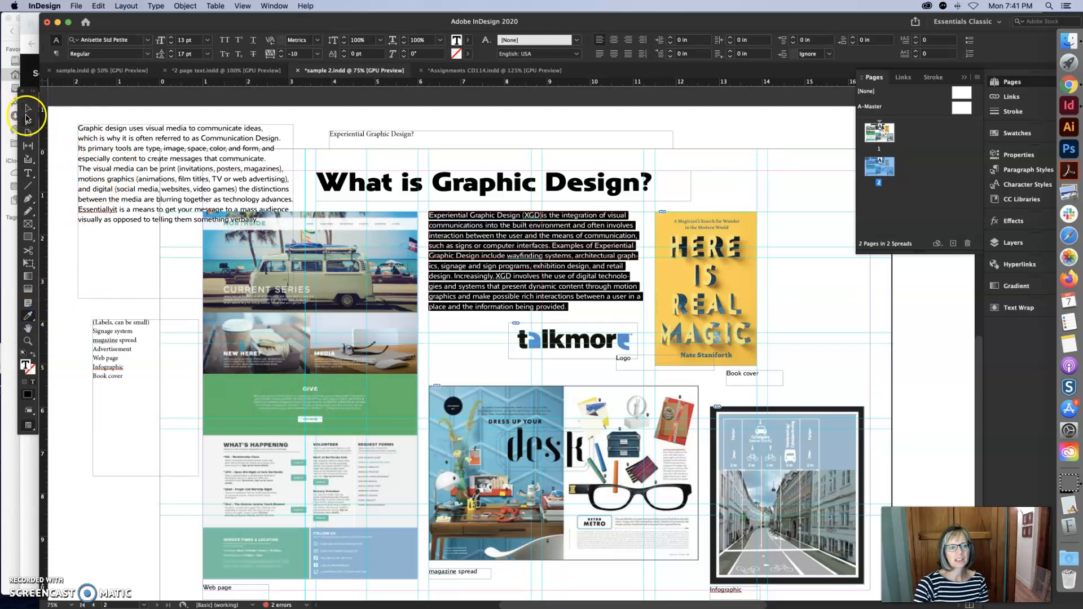
Match the formatting of the whole pasted label list to the "Logo" caption with the Eyedropper
click(29, 175)
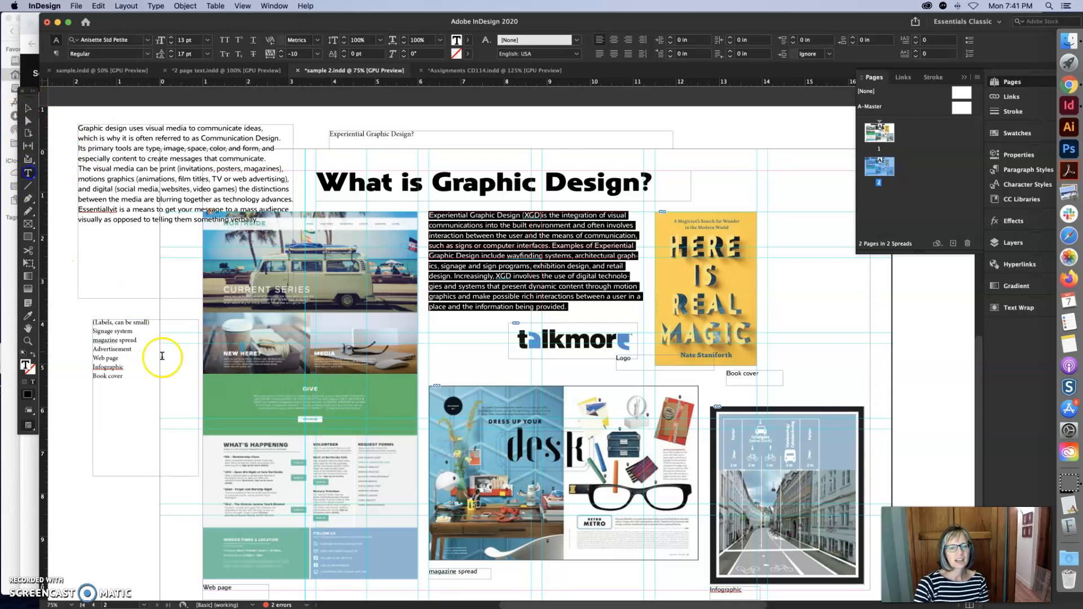
click(88, 318)
key(super+a)
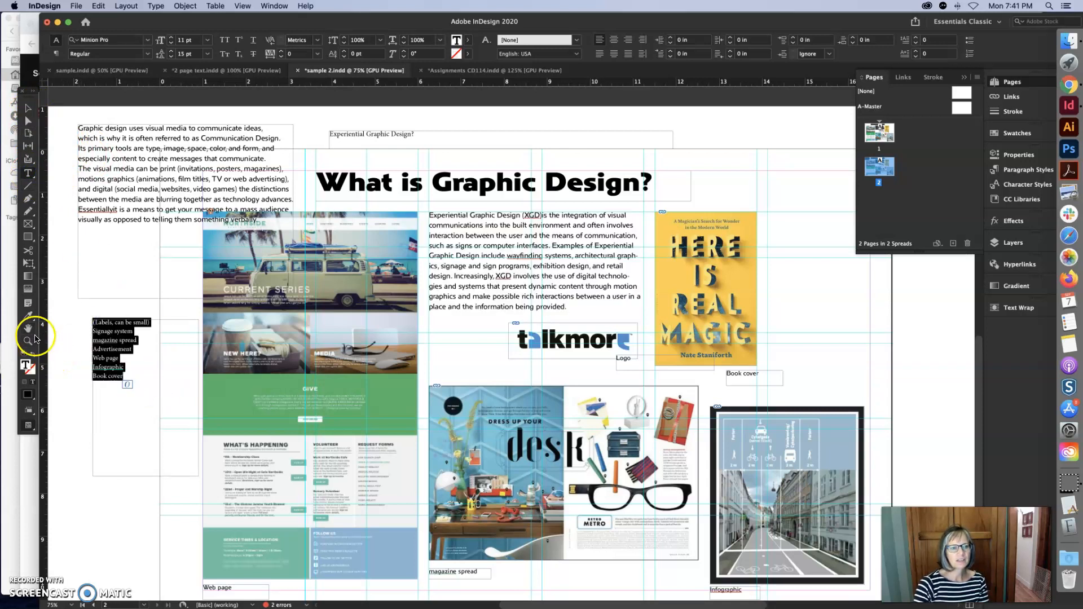
click(27, 316)
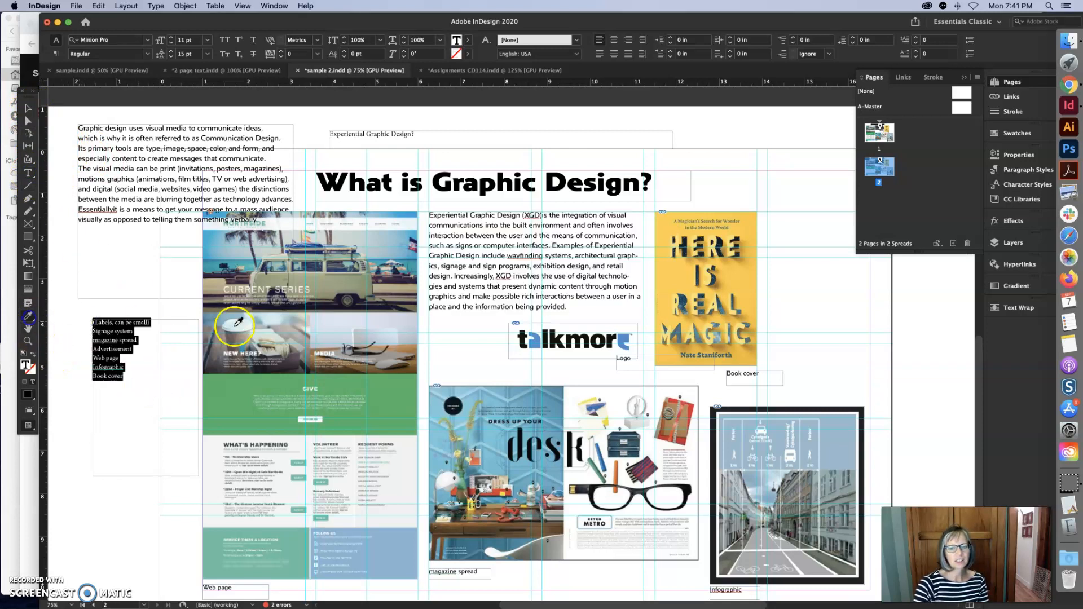
click(626, 357)
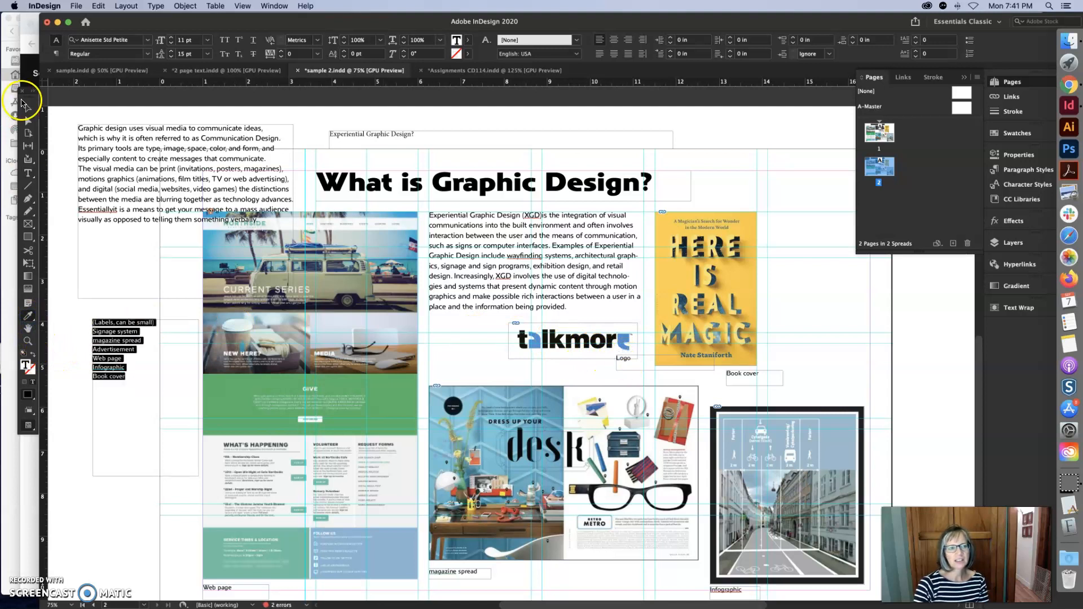
click(23, 104)
click(639, 367)
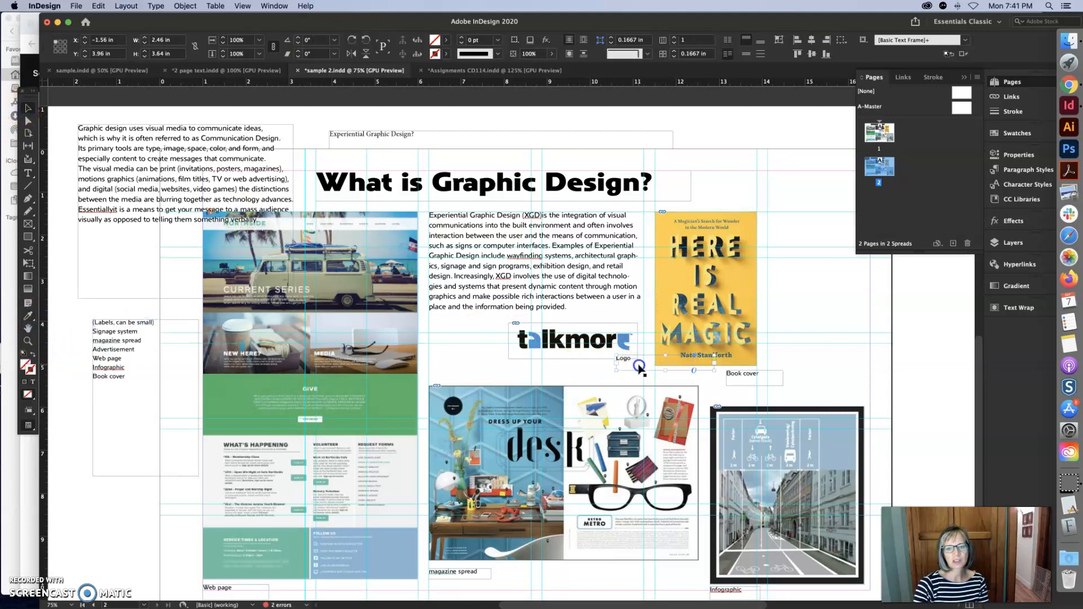
click(28, 316)
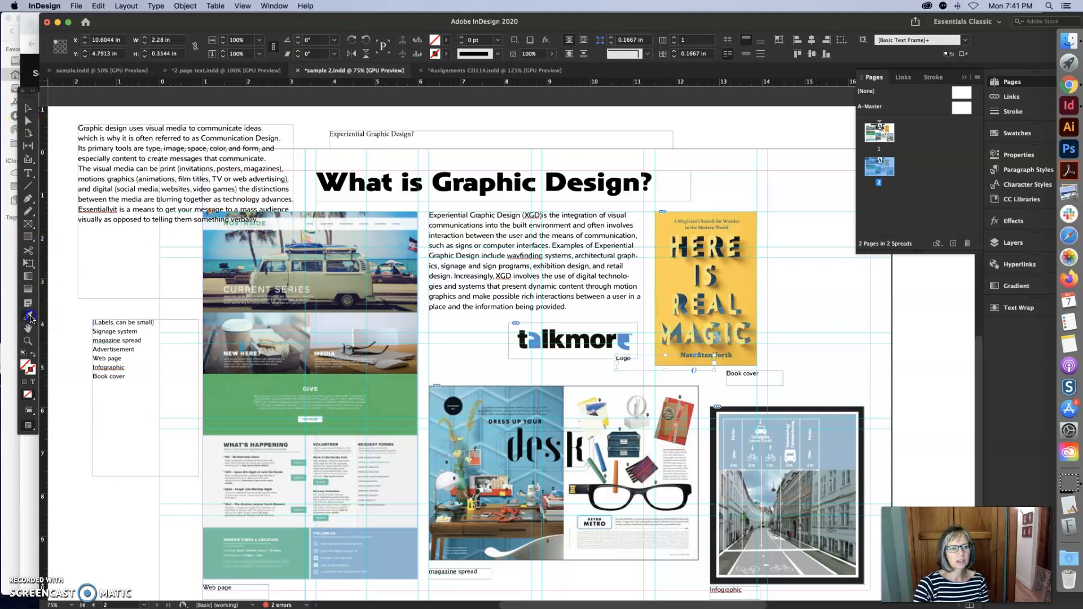
click(28, 173)
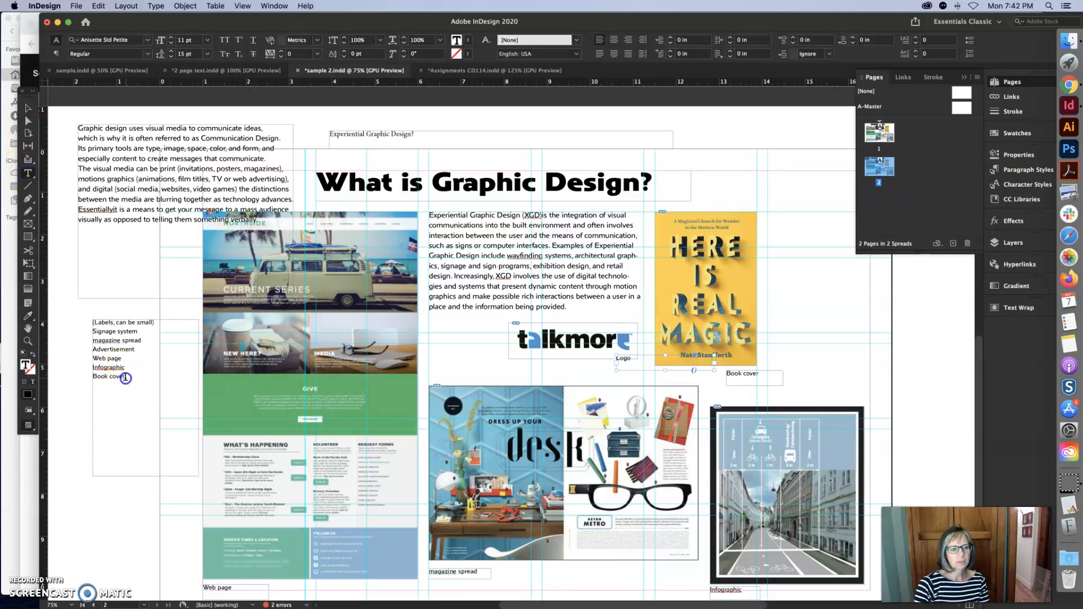
drag(89, 372, 93, 331)
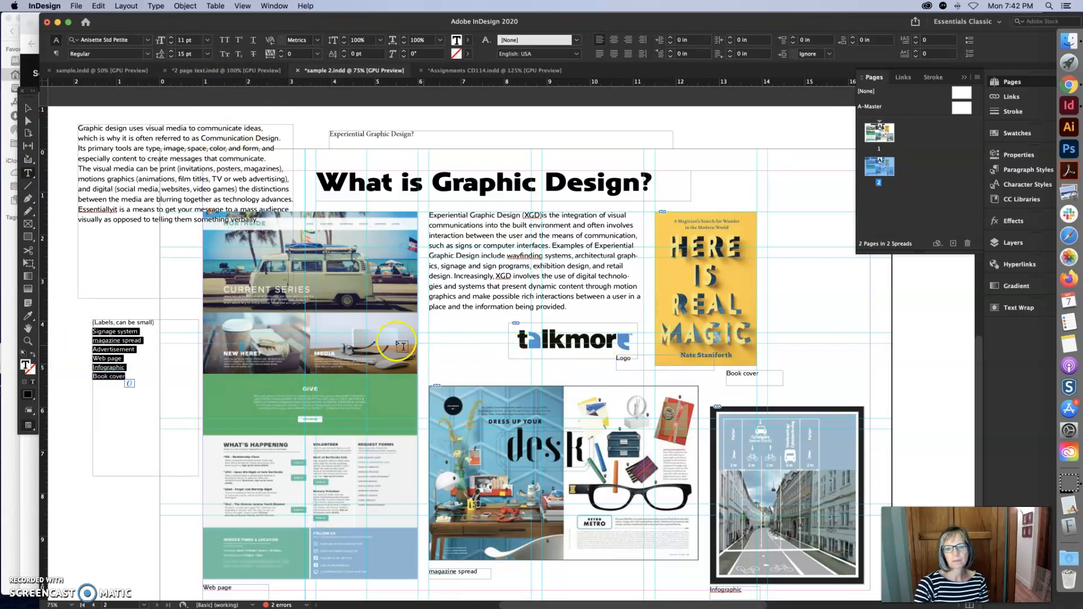
Delete the Logo, Book cover, Infographic, magazine spread and Web page captions from page 2
click(27, 108)
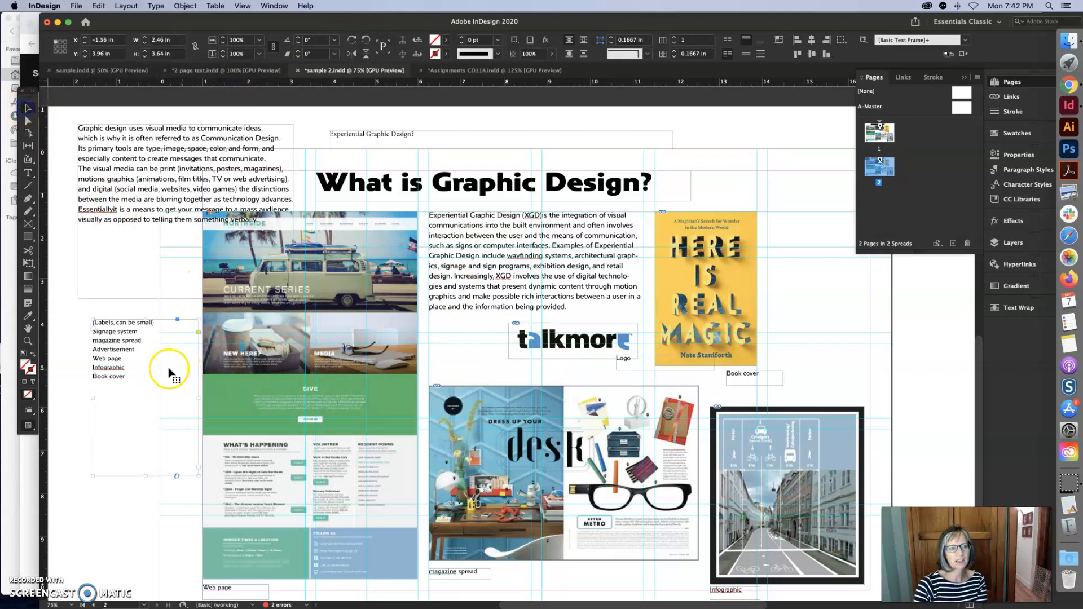
click(638, 366)
click(763, 388)
click(731, 590)
click(474, 573)
key(Delete)
click(248, 592)
key(Delete)
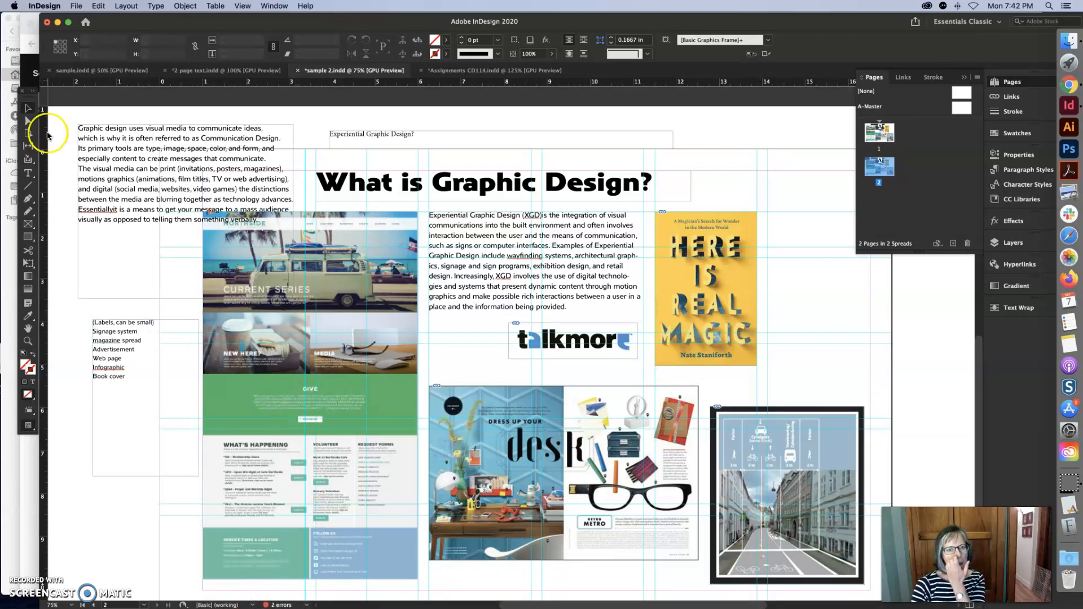
Move the duplicated body text frame farther away from page 2 on the pasteboard
click(121, 157)
key(Delete)
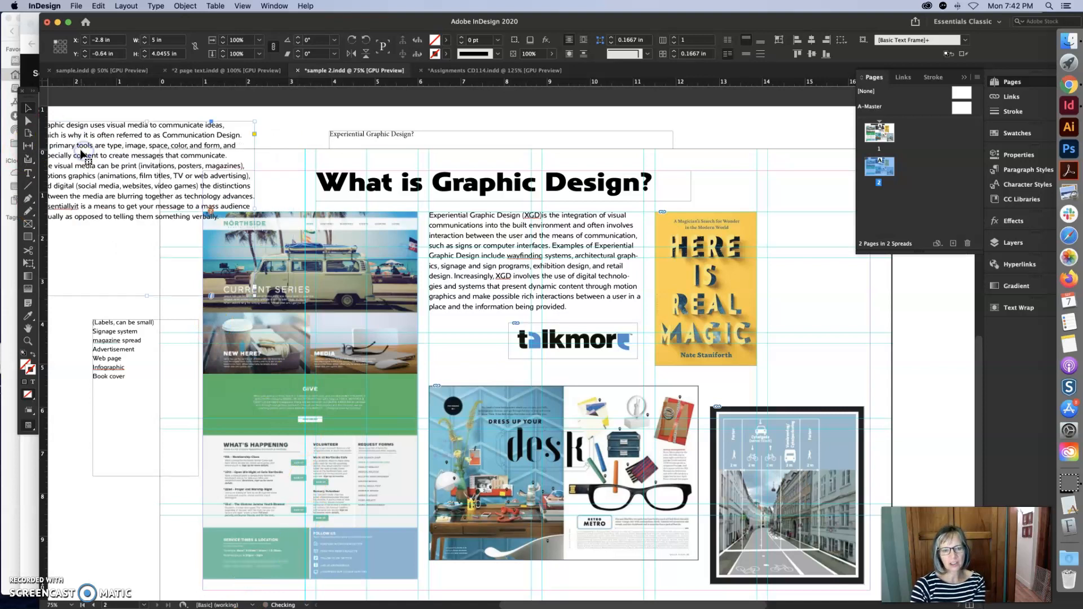
Match the pasted "Experiential Graphic Design?" text above page 2 to the "What is Graphic Design?" headline's formatting with the Eyedropper
click(398, 139)
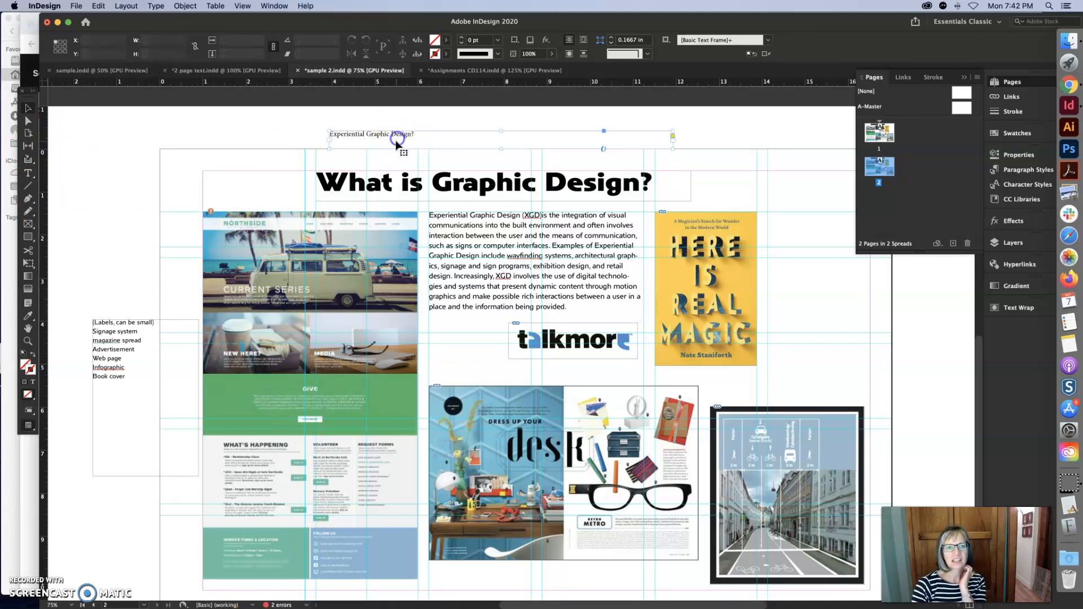
click(28, 173)
drag(415, 134, 299, 128)
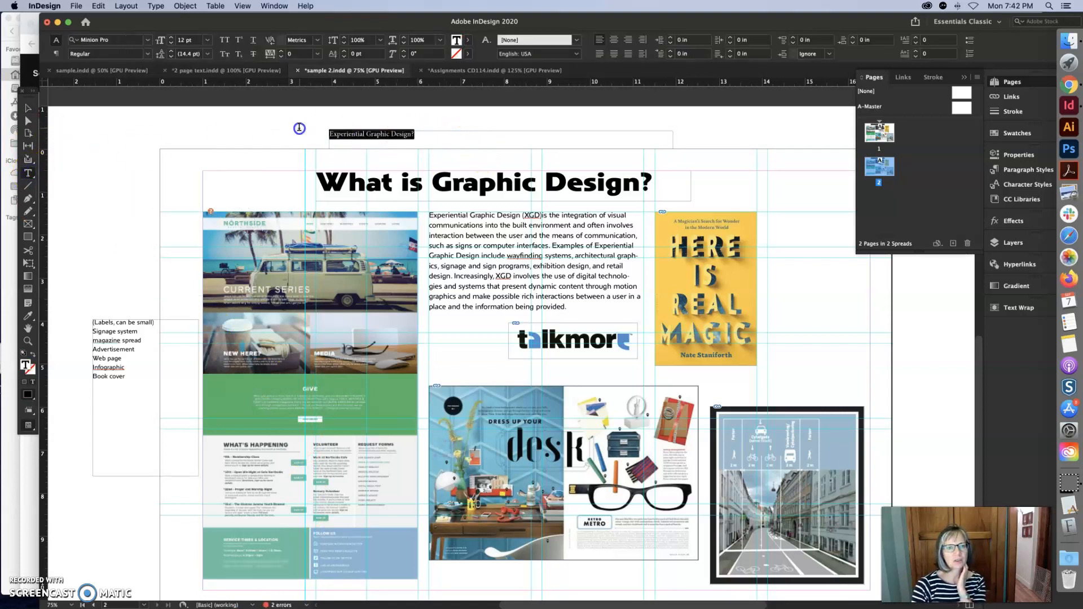
click(28, 316)
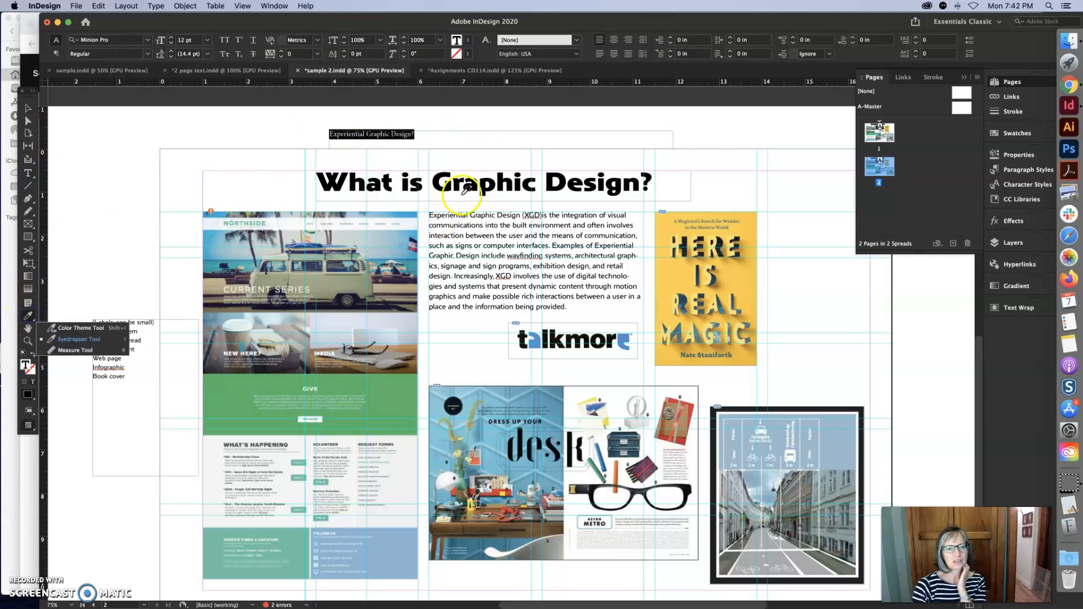
click(477, 173)
Move the formatted "Experiential Graphic Design?" text into the page 2 headline frame, replacing "What is Graphic Design?"
click(29, 174)
click(370, 141)
key(super+a)
key(super+c)
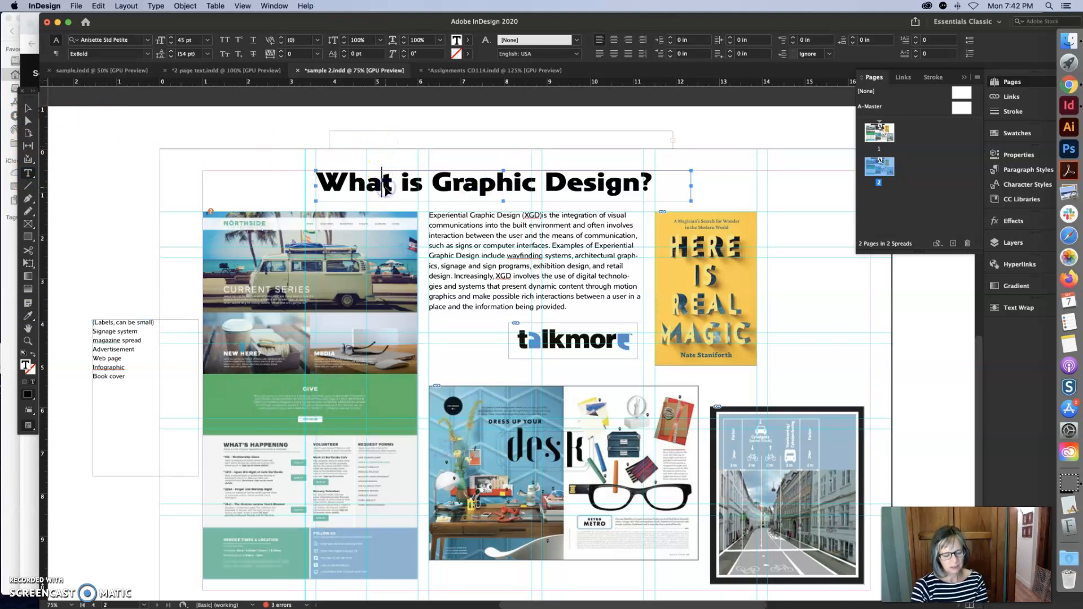
triple_click(386, 186)
key(super+v)
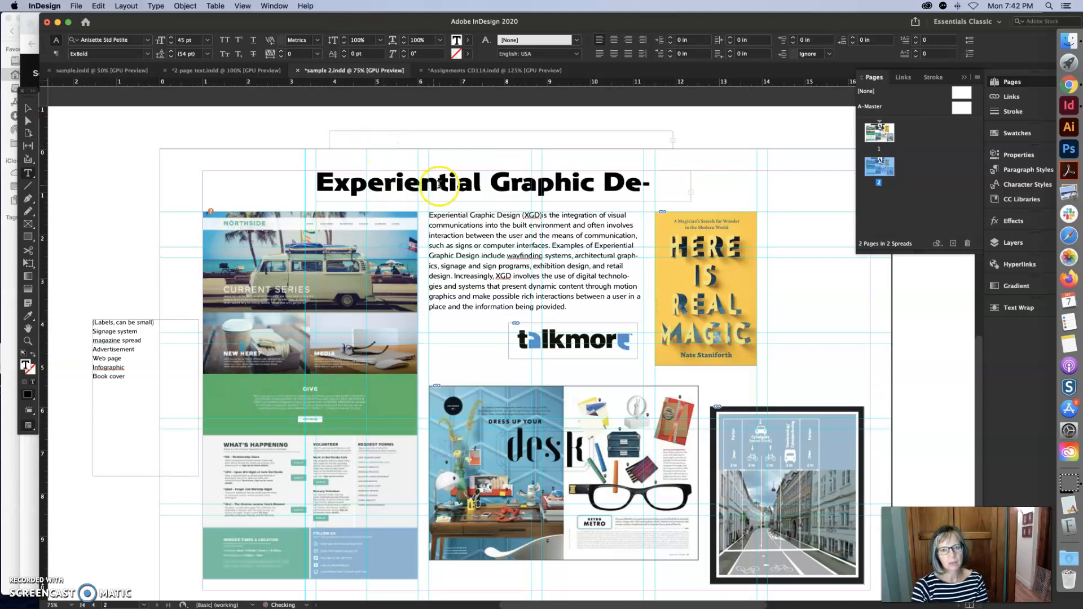
Widen the headline frame to about 9.54 in and shrink the pasteboard label list frame to about 1.46 × 2.28 in
click(27, 107)
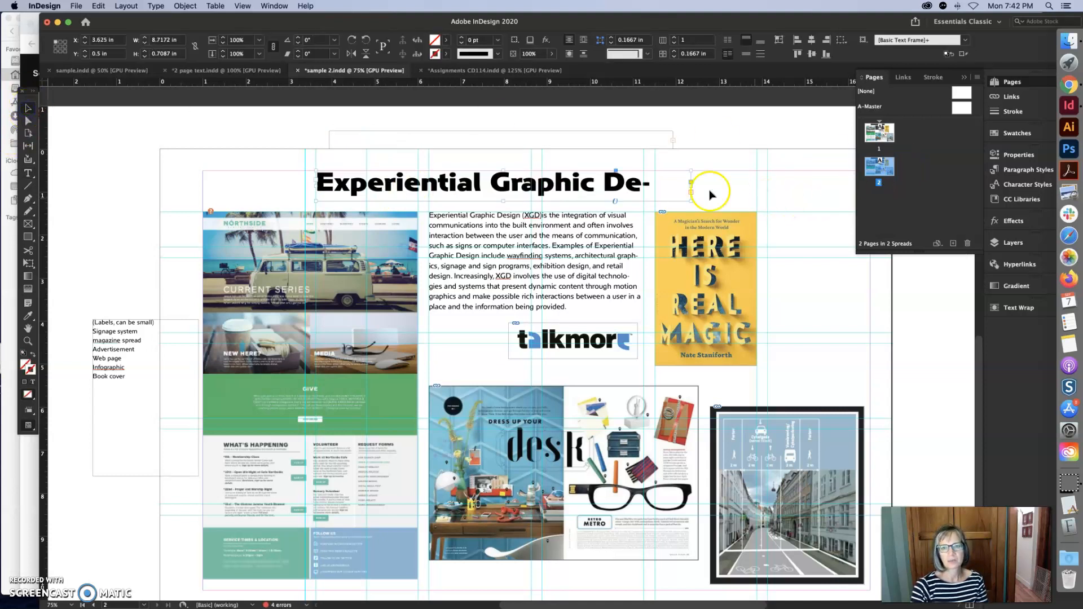
drag(690, 200, 727, 199)
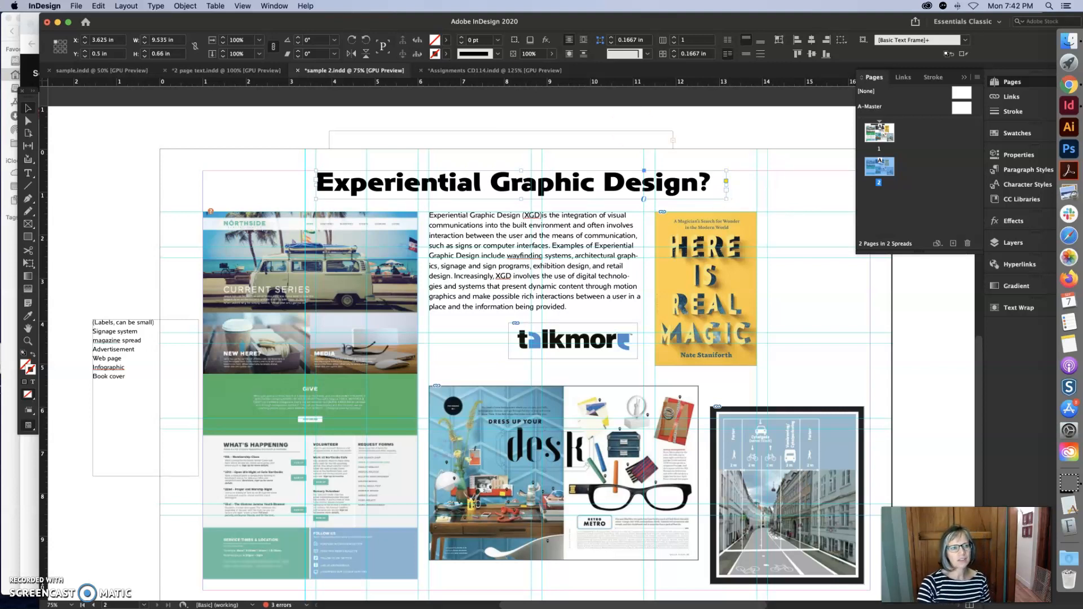
click(142, 348)
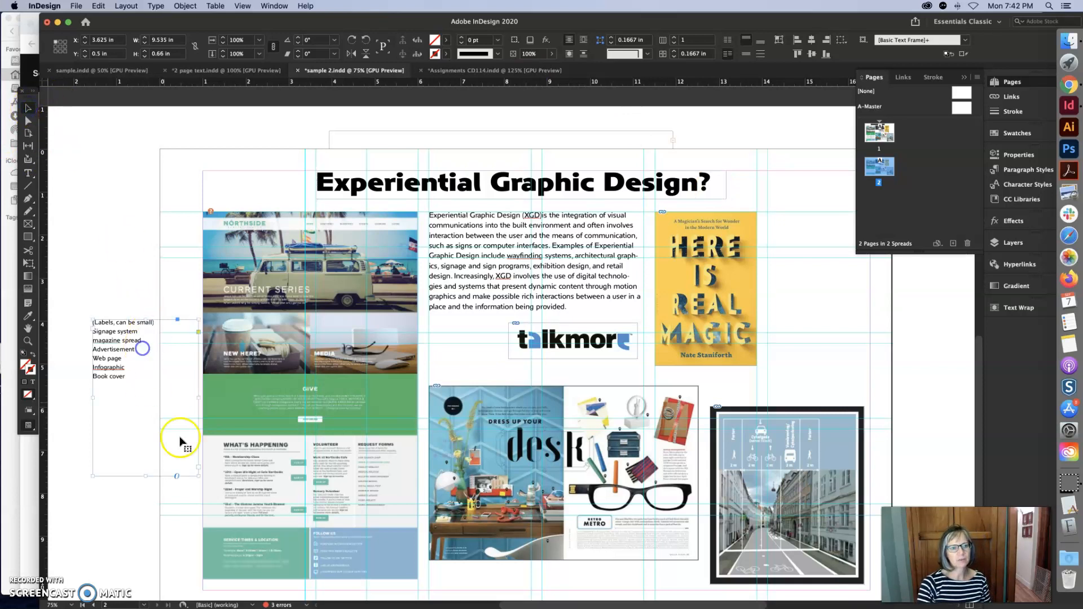
drag(199, 476, 155, 417)
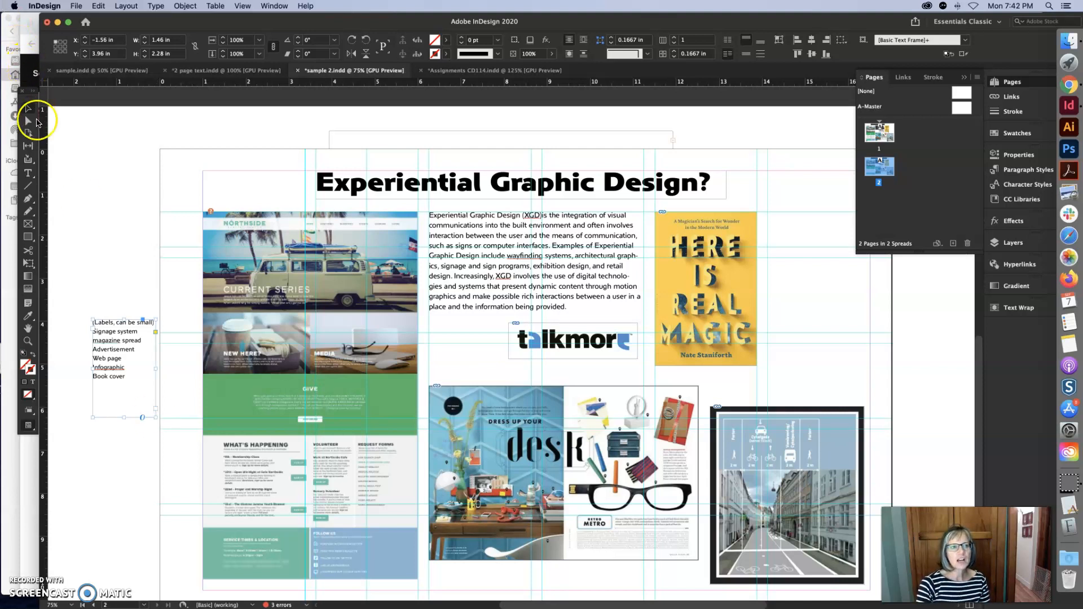
Delete the yellow book cover and the framed street infographic from page 2
click(718, 343)
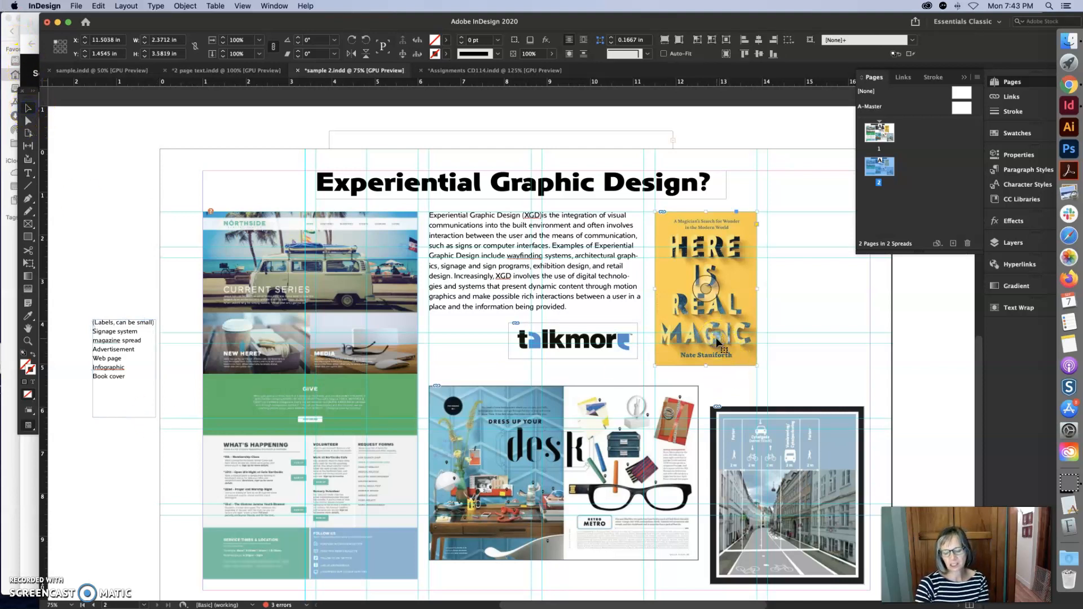
key(Delete)
click(820, 472)
key(Delete)
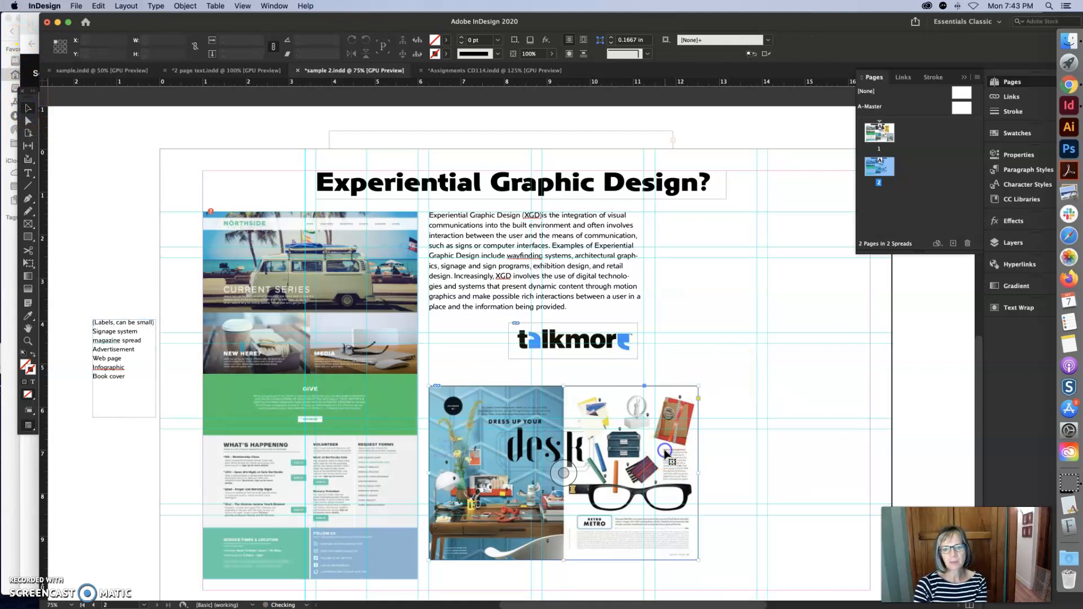
Replace the content of the website image frame with pg2 box directory.jpg from the Assignment 2 folder
click(666, 451)
click(228, 252)
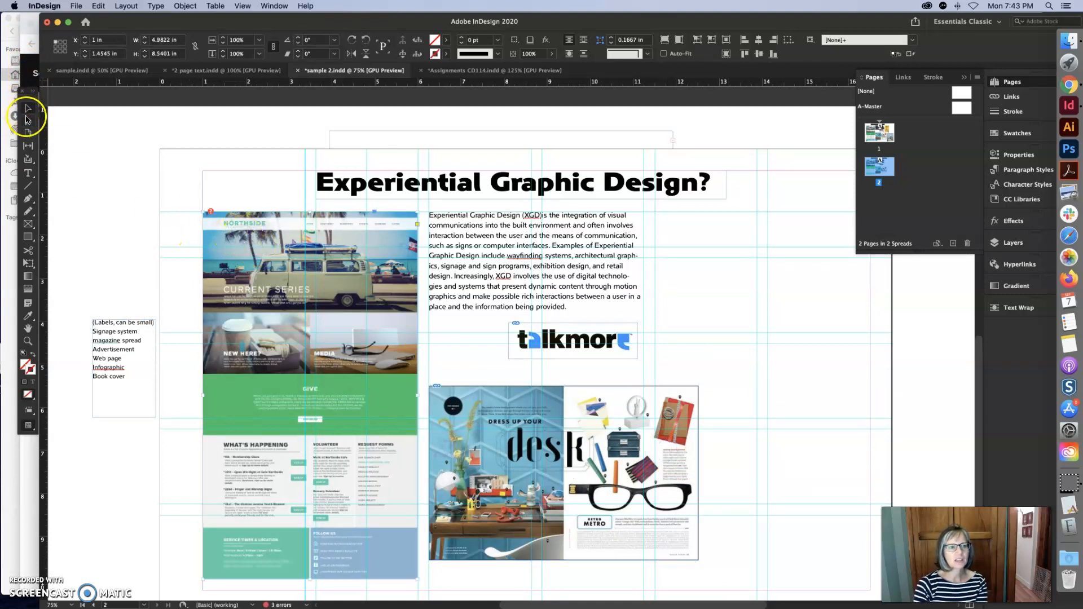
click(227, 256)
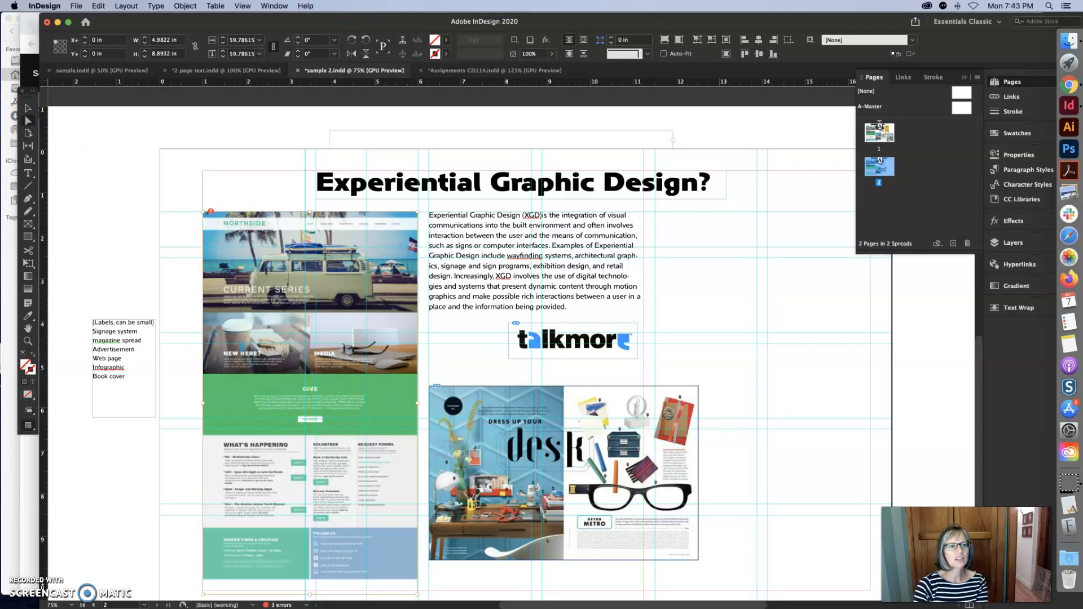
click(76, 5)
click(87, 141)
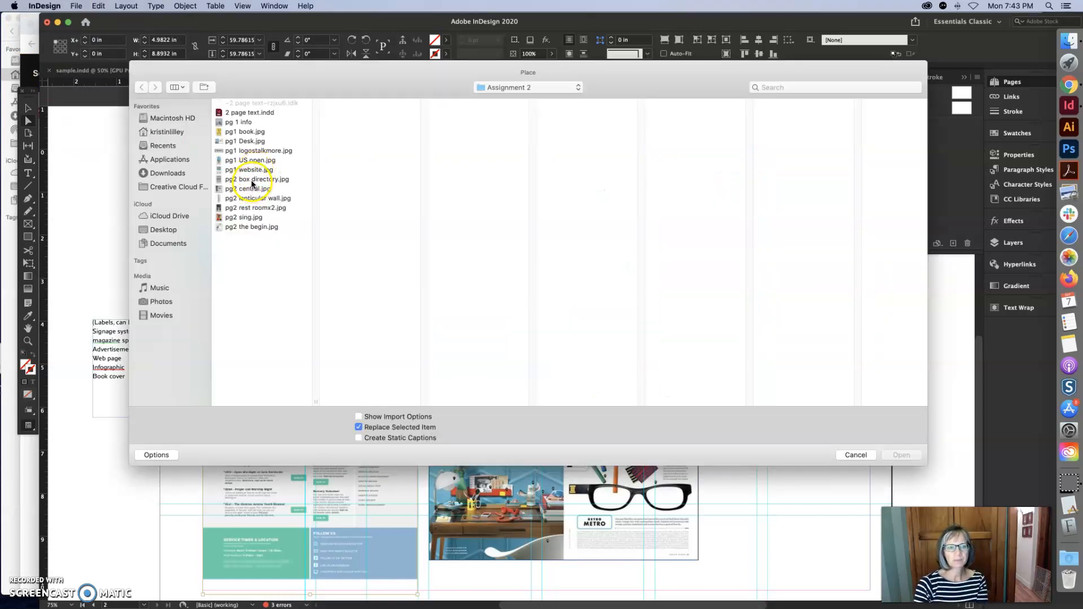
click(253, 180)
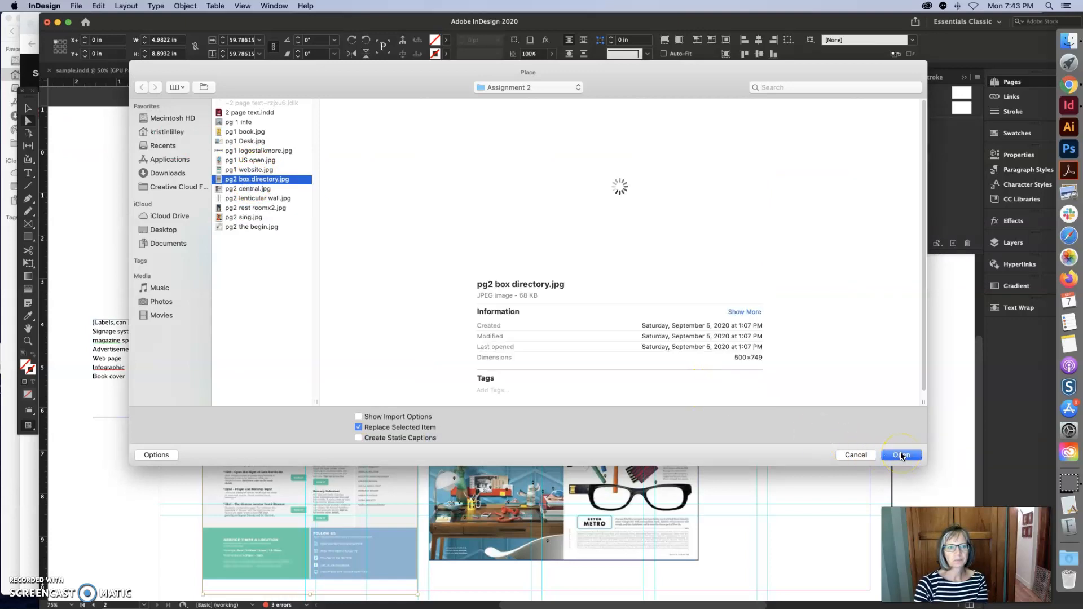
click(900, 454)
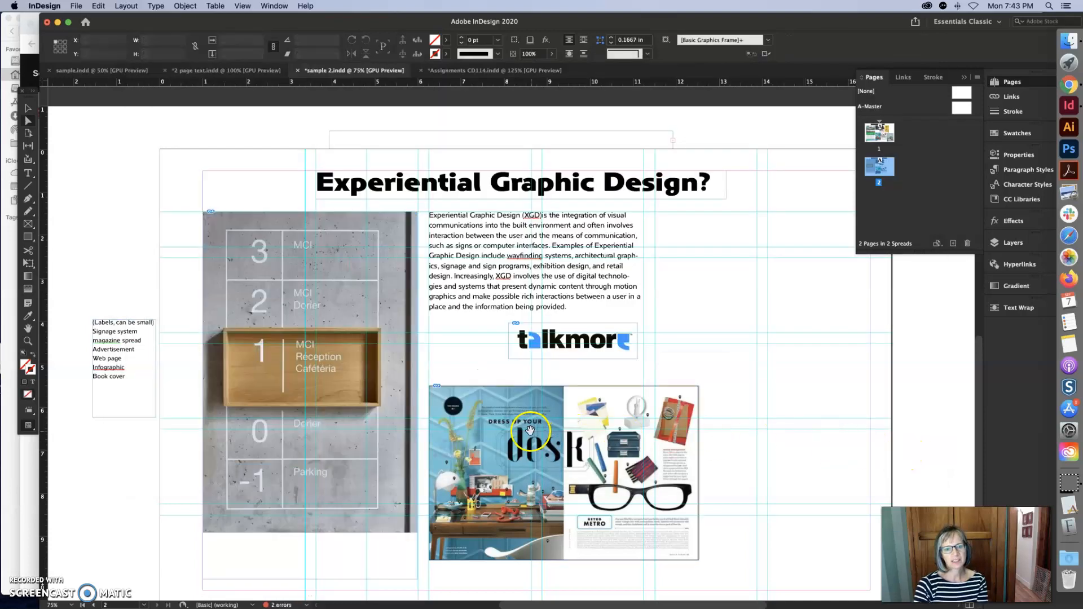
Replace the desk magazine spread image with pg2 central.jpg
click(100, 224)
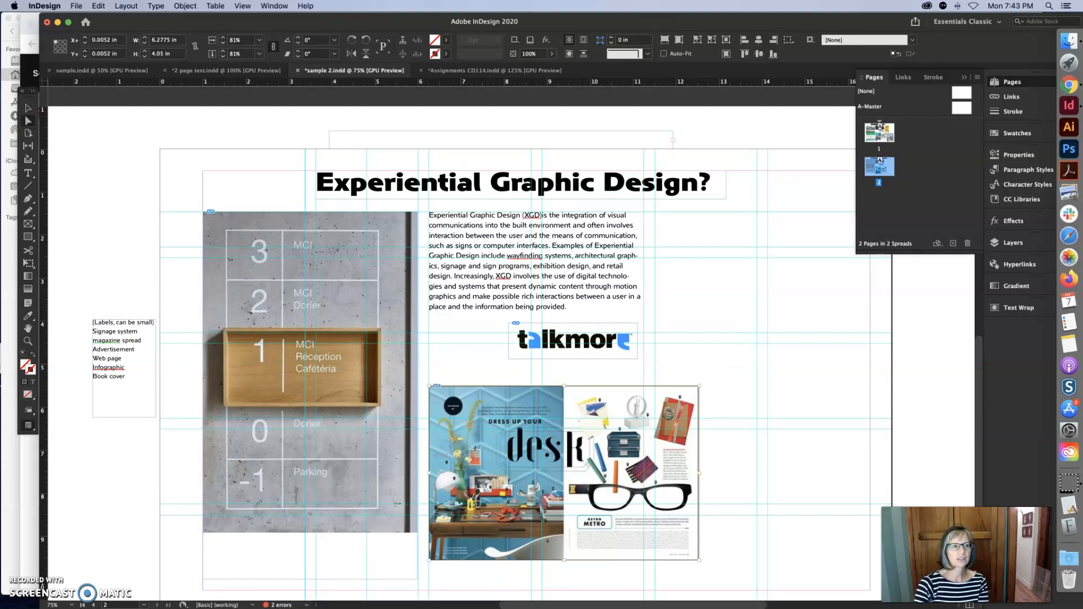
click(76, 6)
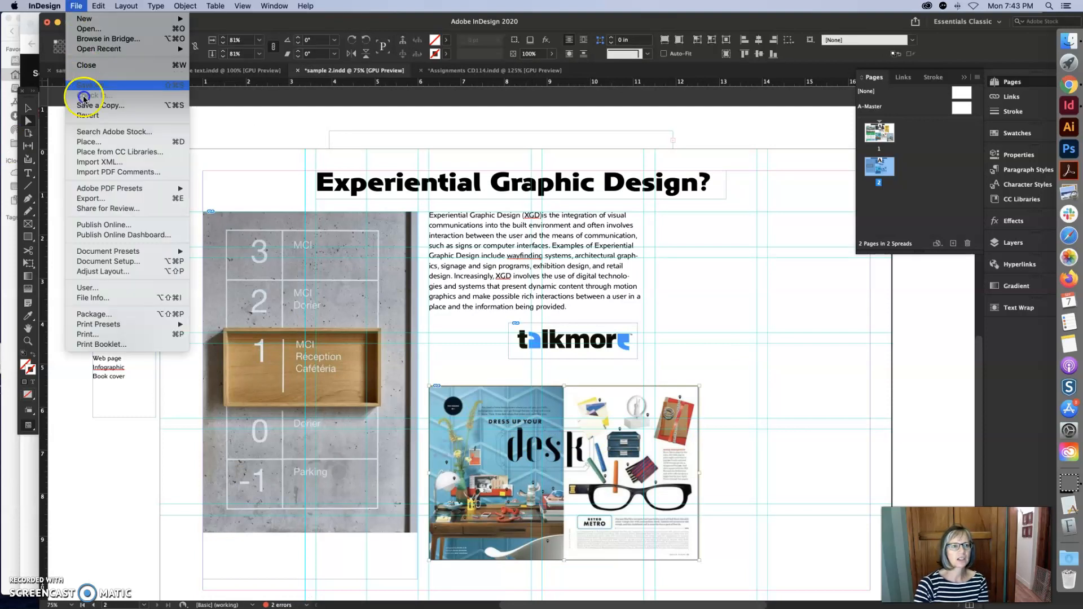
click(95, 142)
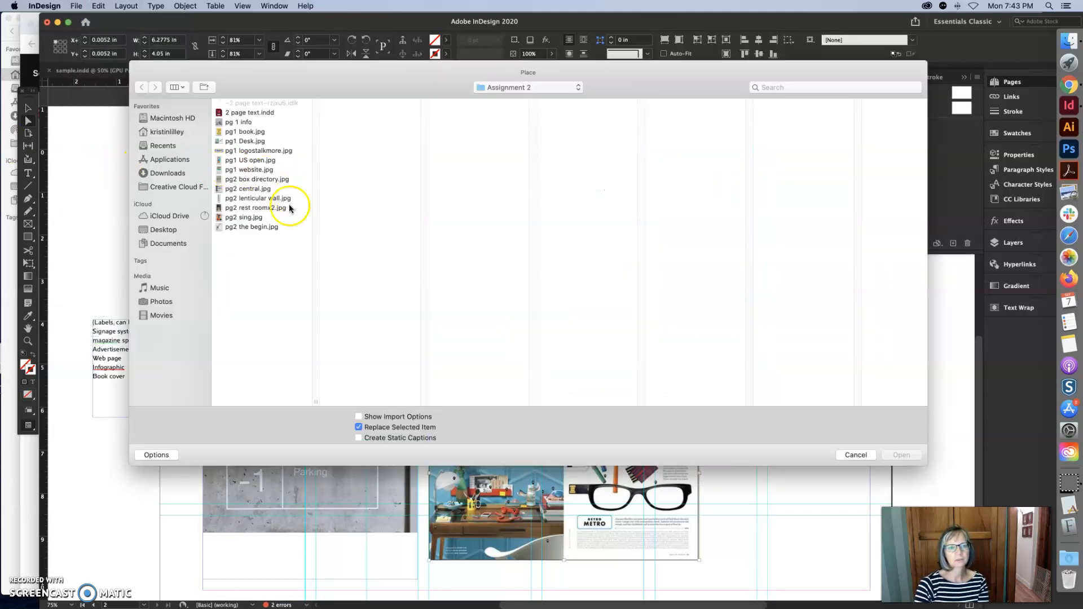
click(253, 189)
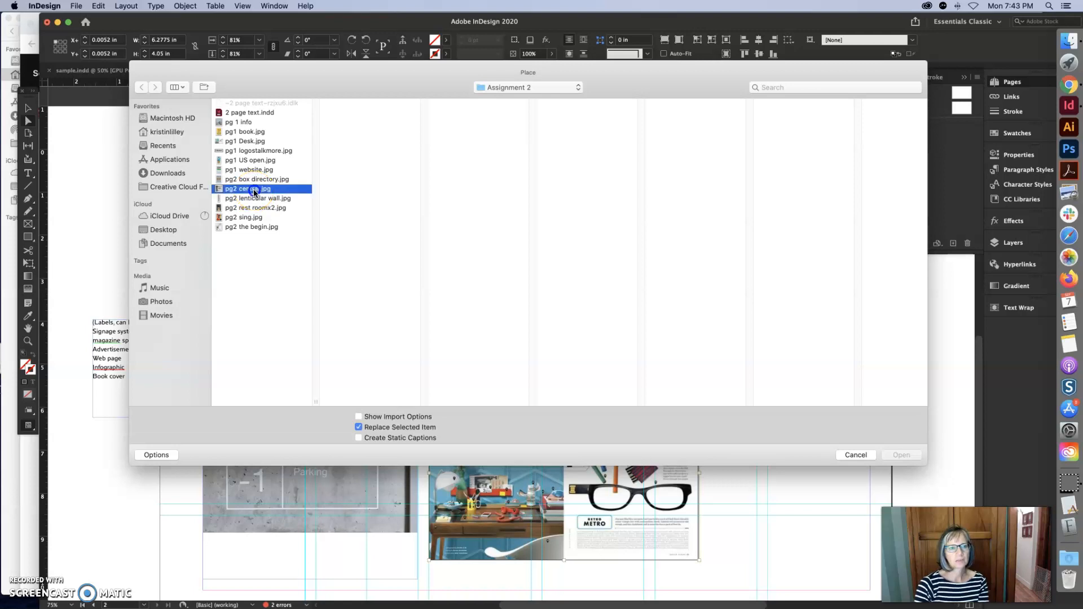
click(901, 455)
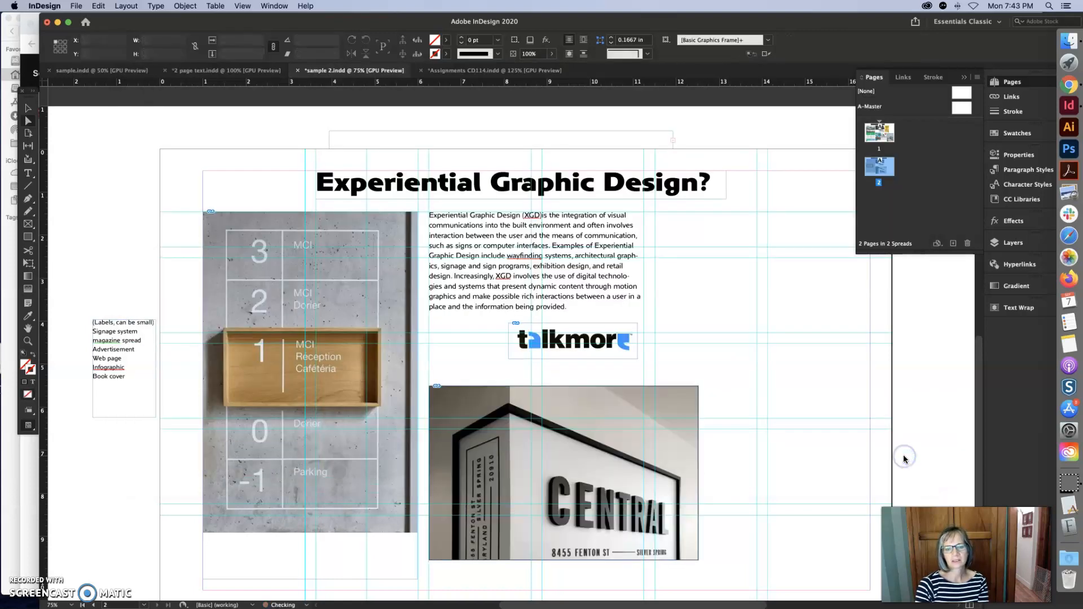
Delete the talkmore logo below the body text on page 2
click(354, 365)
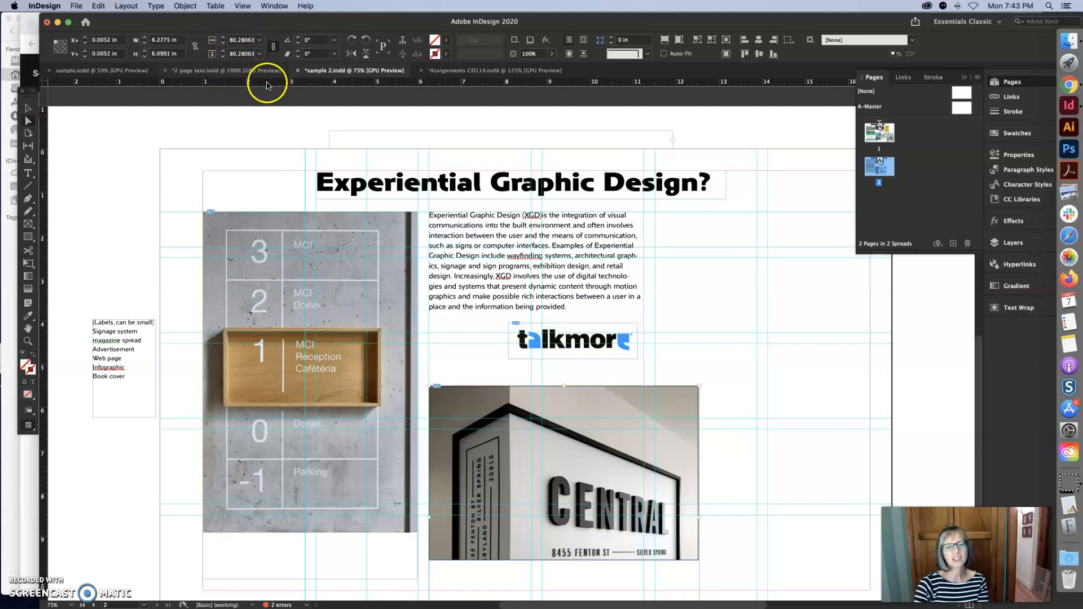
click(27, 108)
key(BackSpace)
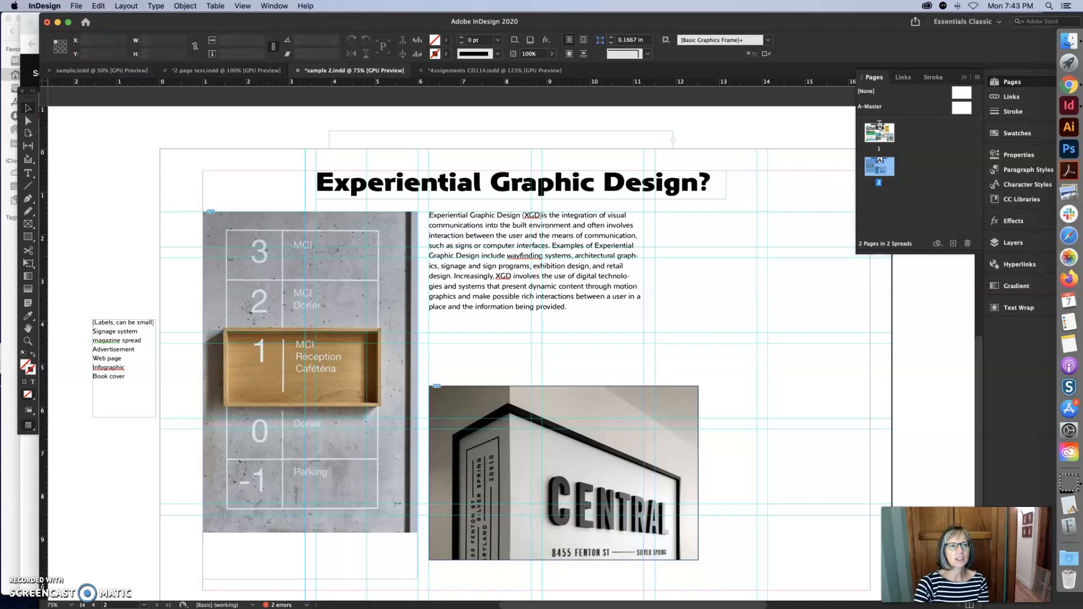
Place pg2 lenticular wall.jpg as a tall strip about 2 × 9.68 in near page 2's right margin
click(76, 6)
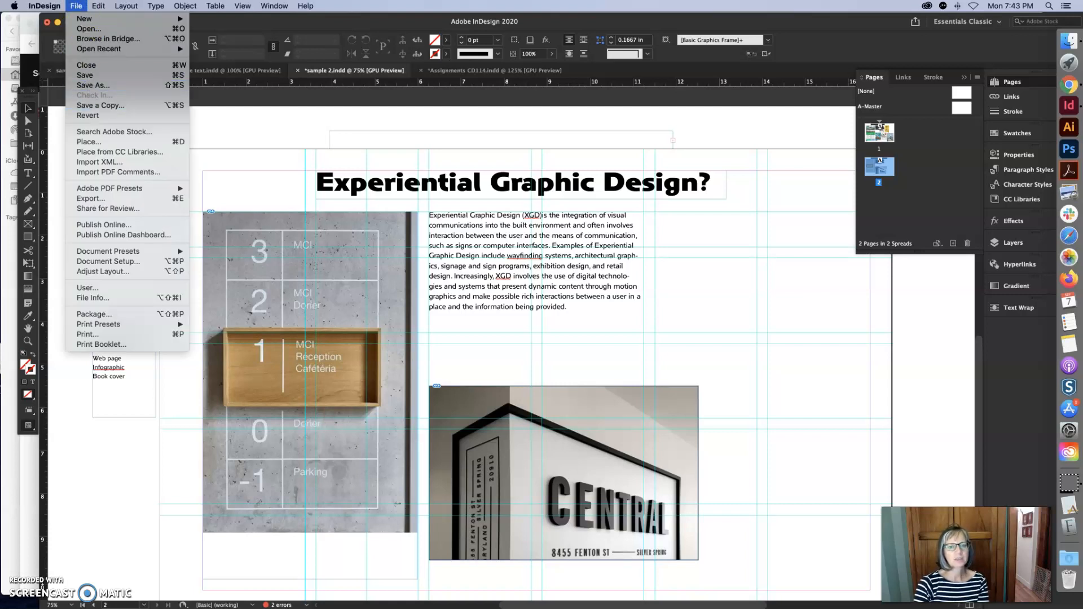
click(224, 197)
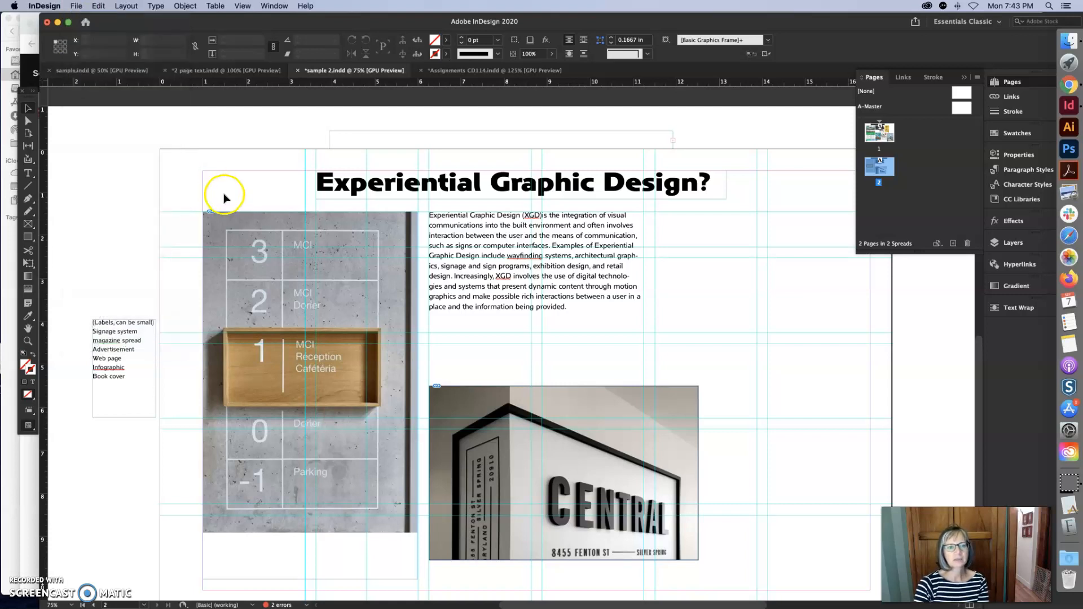
click(76, 6)
click(82, 142)
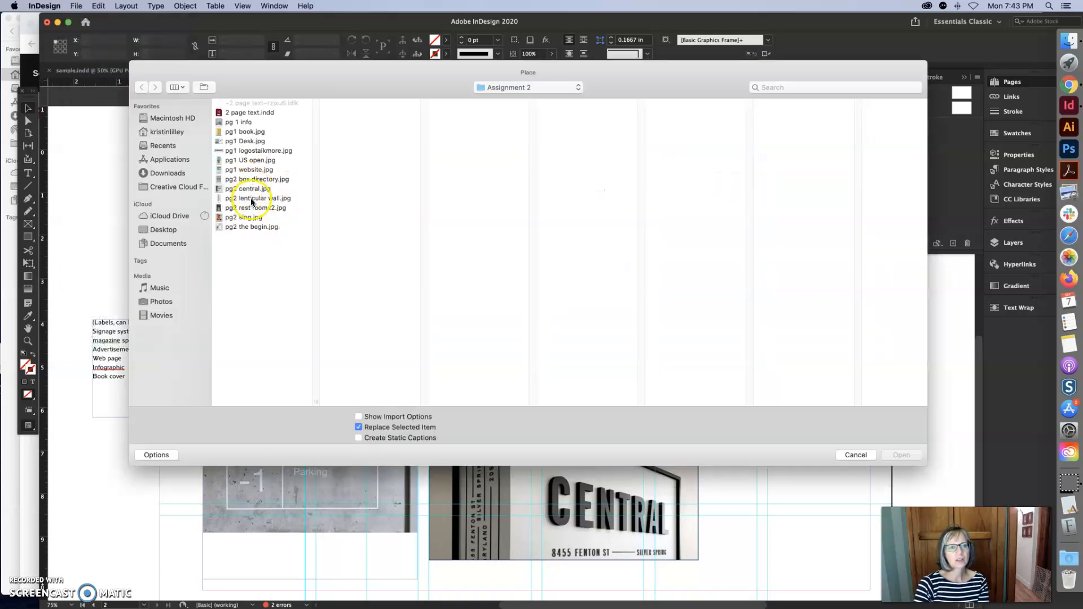
click(252, 199)
click(897, 451)
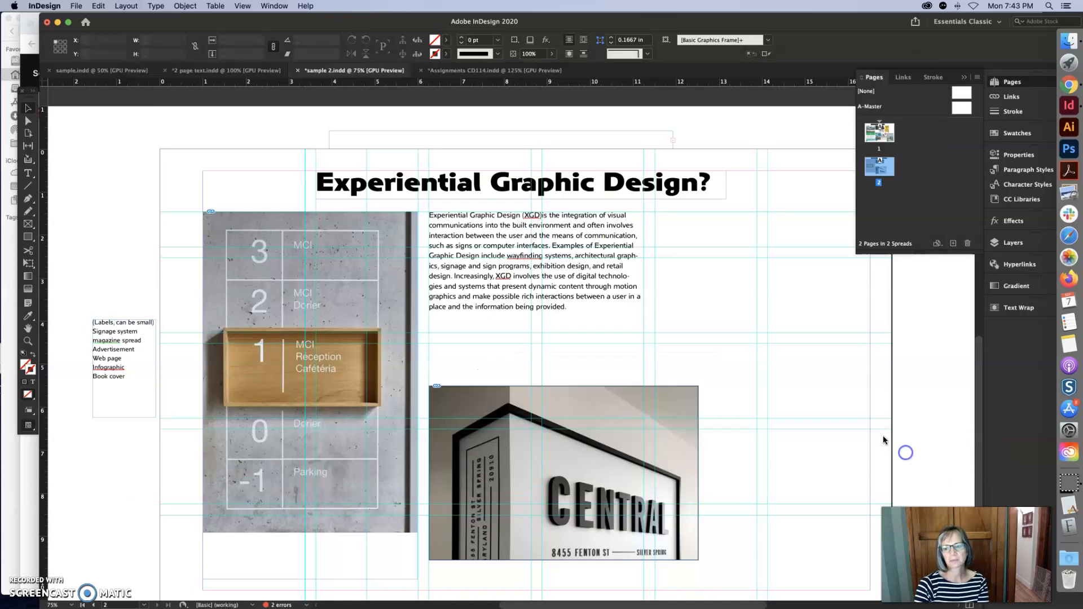
drag(834, 357, 868, 587)
click(107, 141)
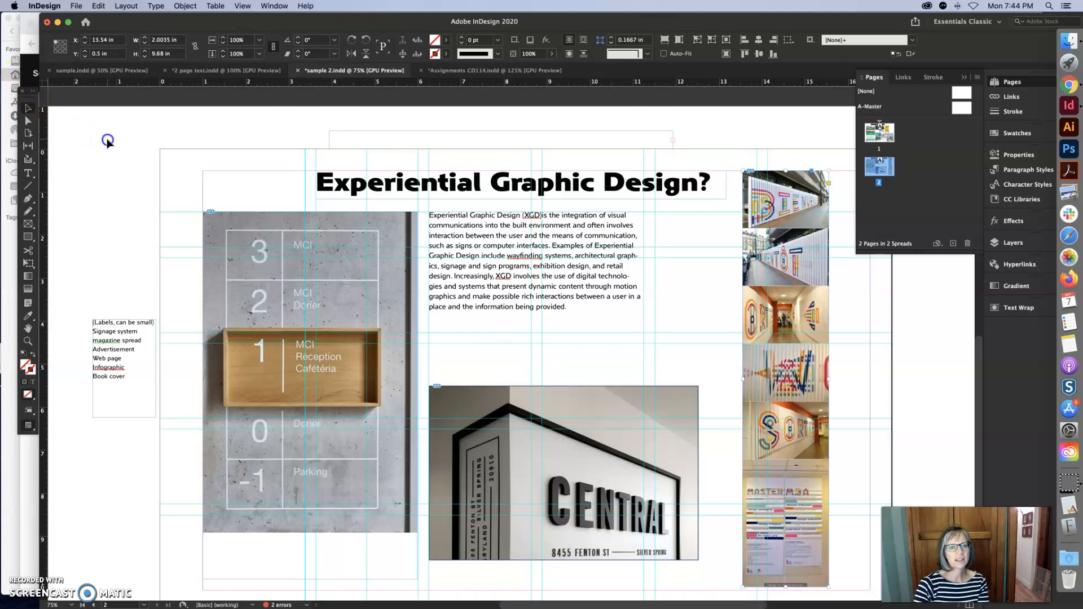
Place pg2 rest roomx2.jpg over the left edge of page 2, partly on the pasteboard beside the directory image
click(76, 5)
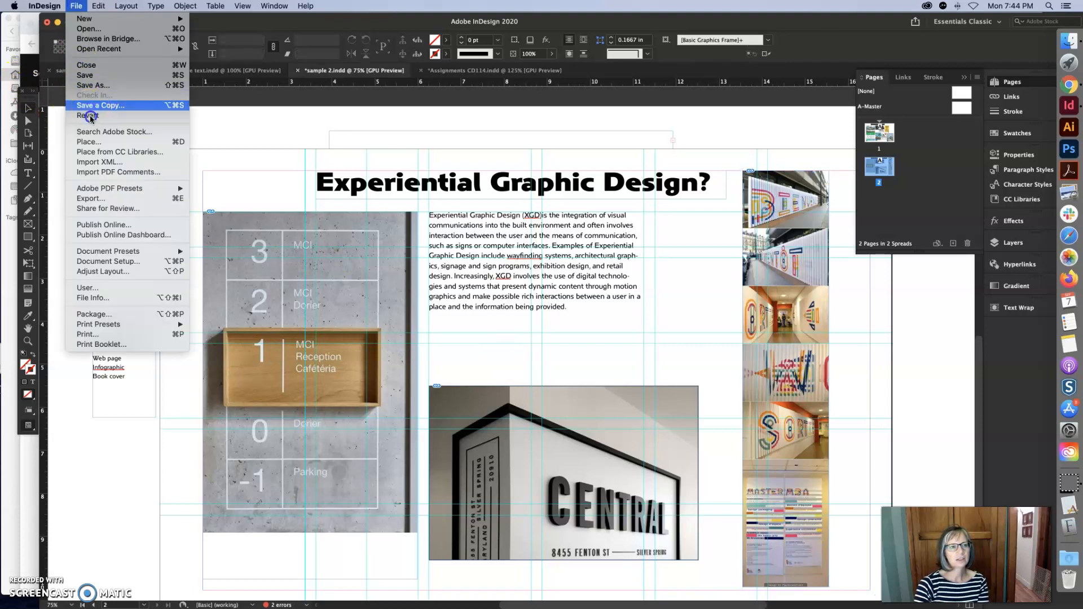
click(93, 145)
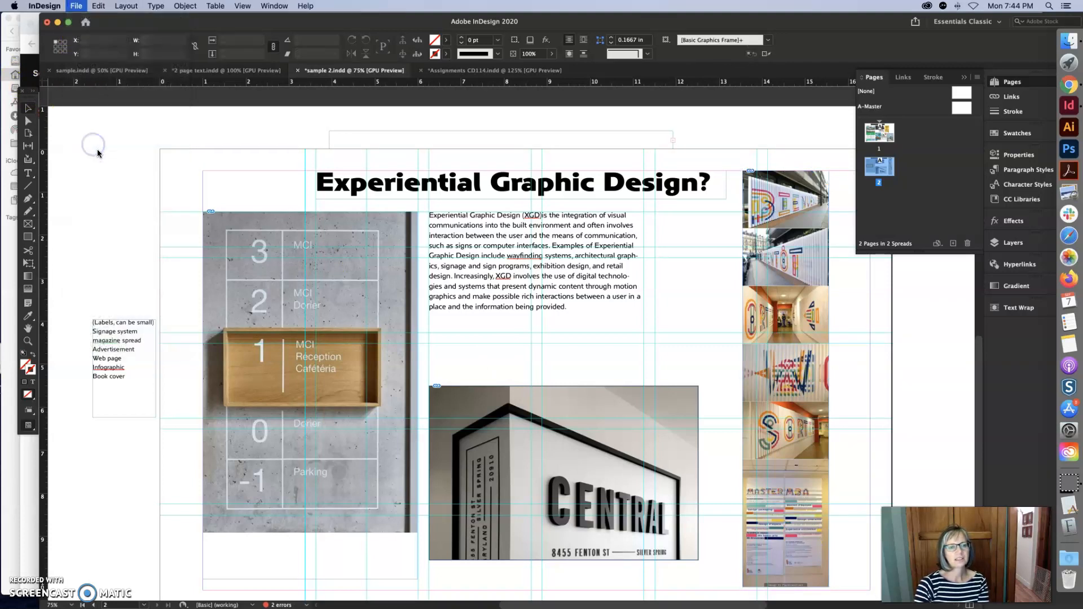
click(251, 209)
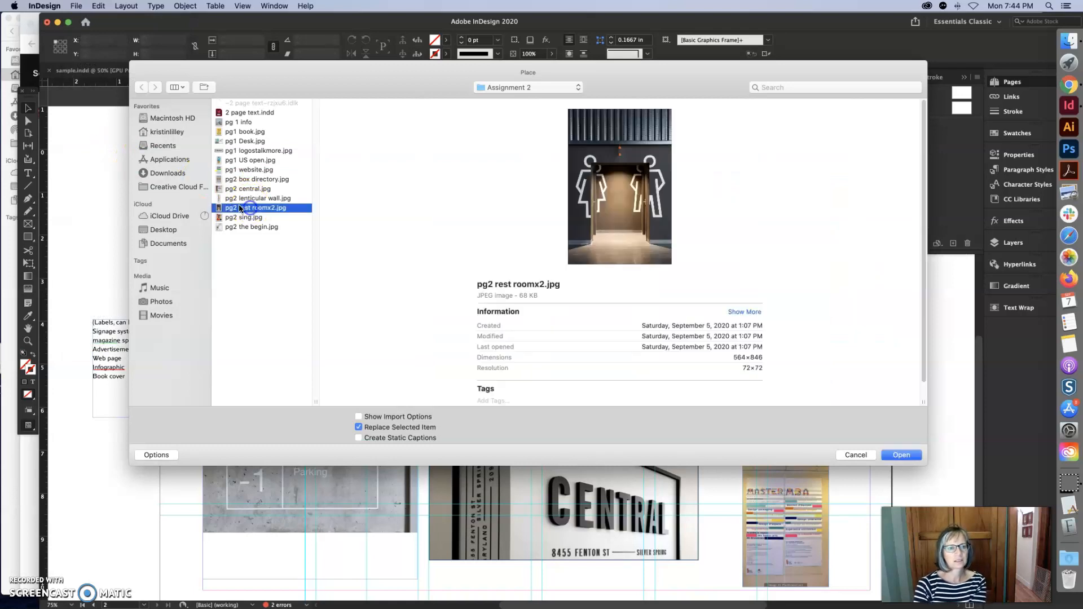
click(901, 455)
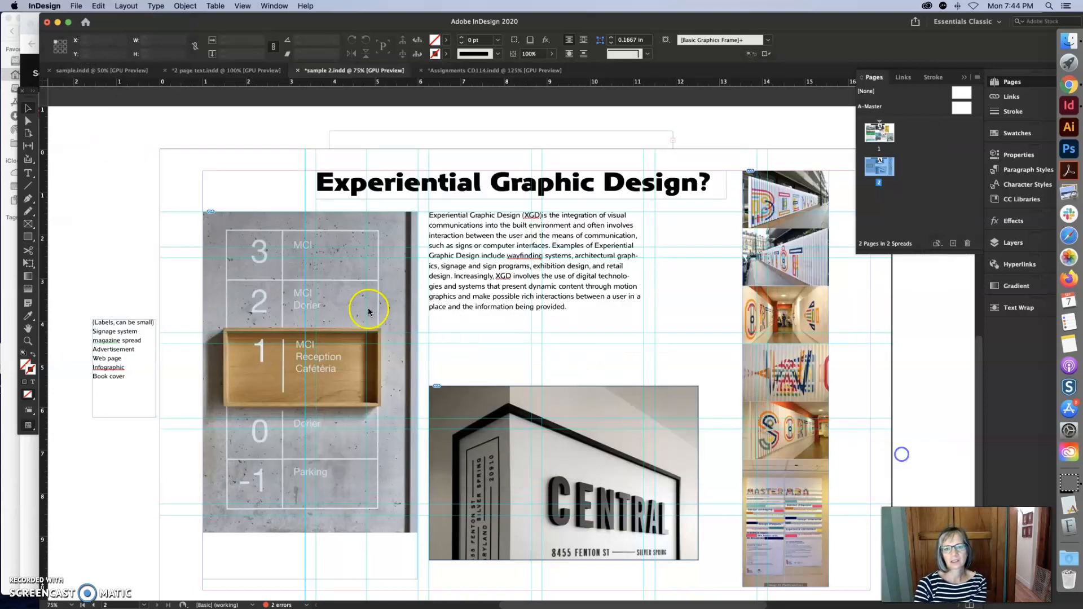
drag(92, 152, 189, 382)
click(267, 191)
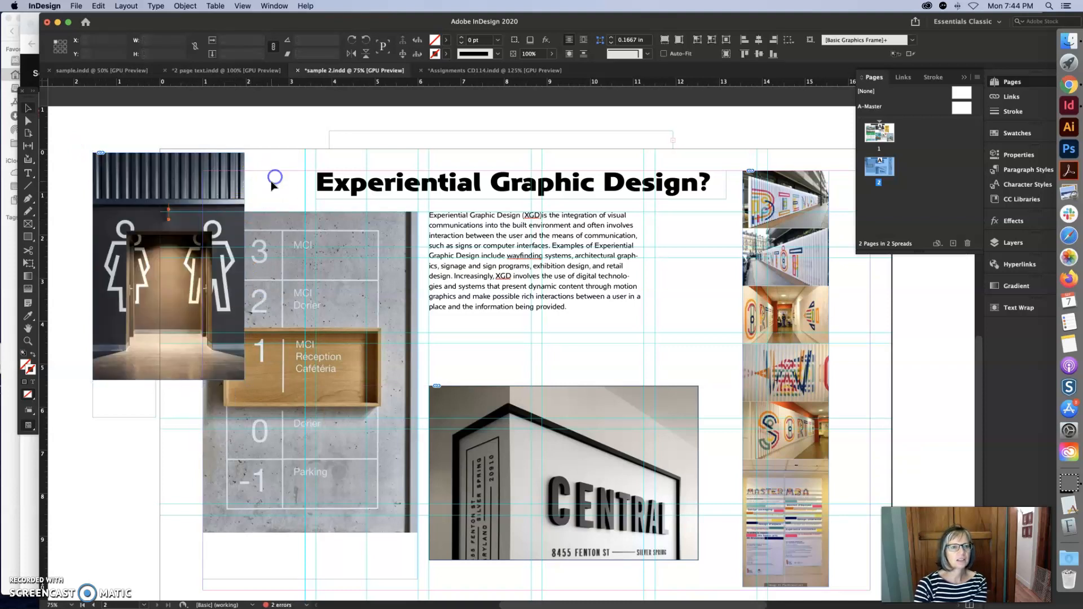
Place pg2 sing.jpg at about 3.68 × 4.59 in over the right part of page 2's title and body text
click(77, 5)
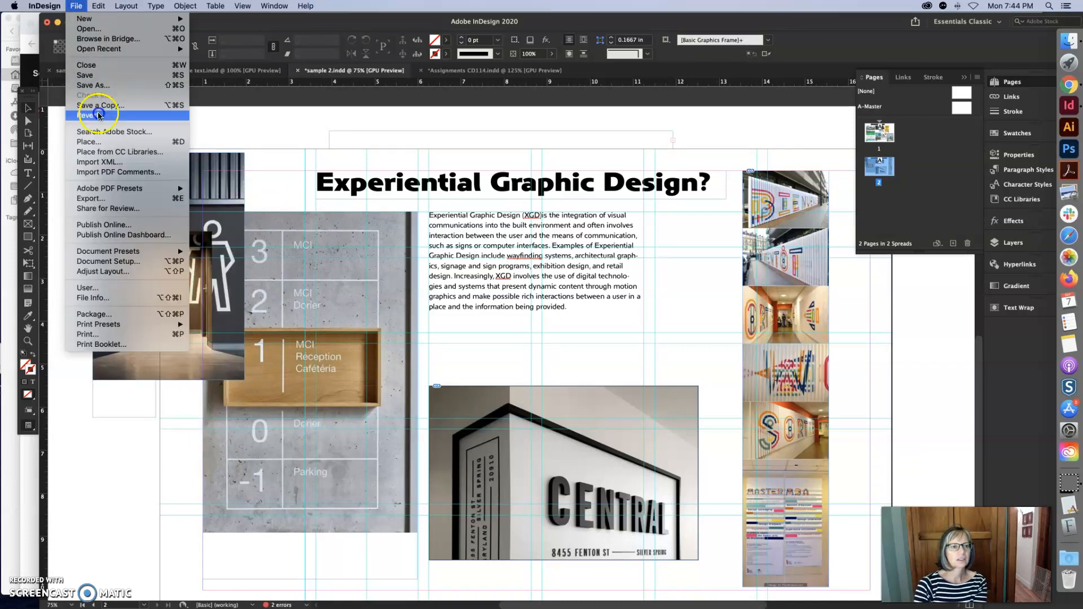
click(102, 145)
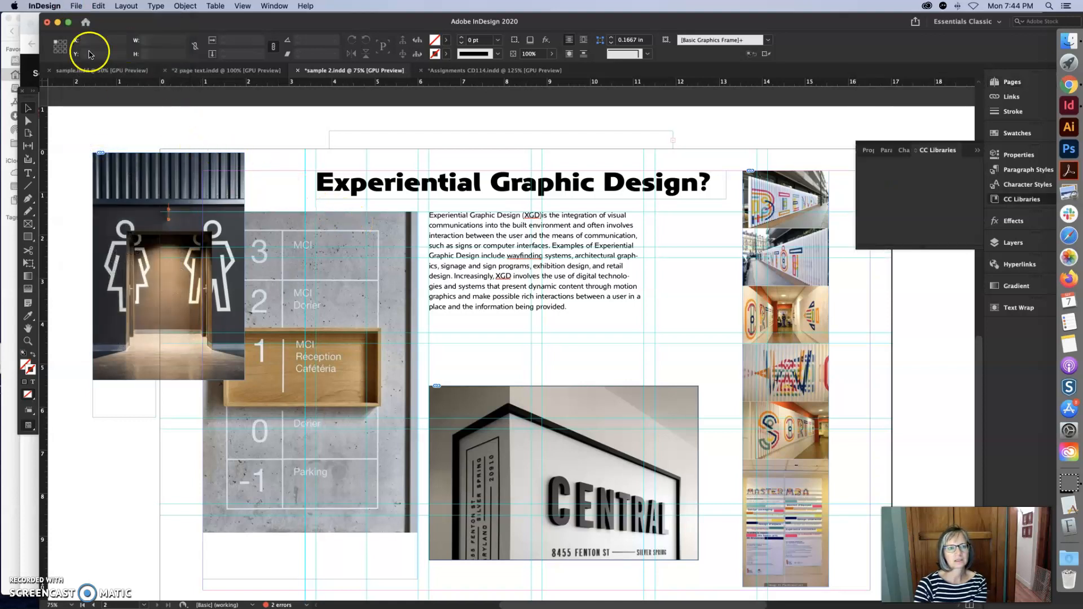
click(77, 7)
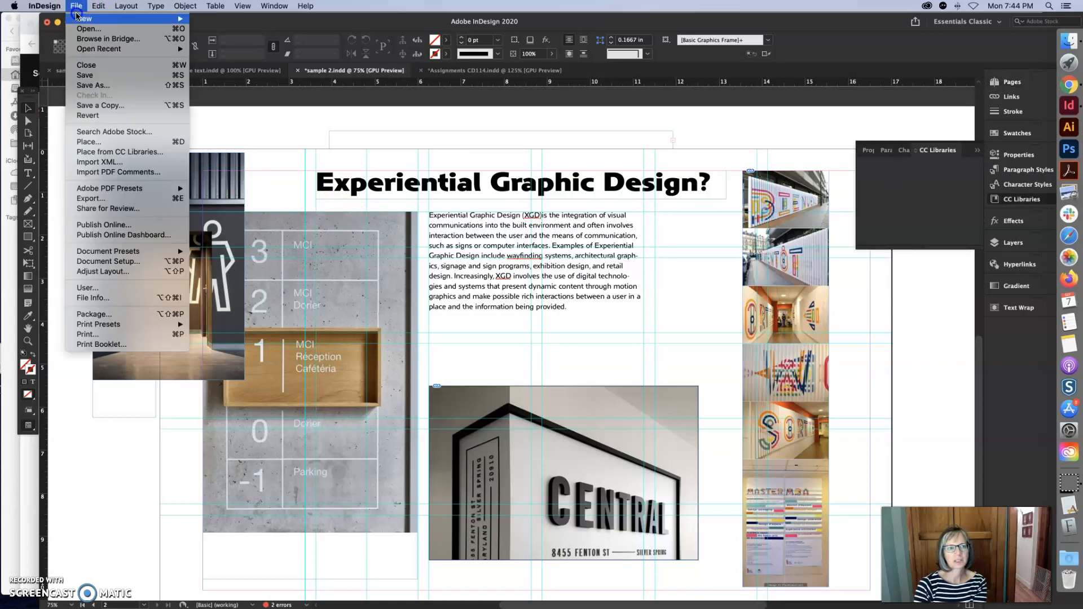
click(88, 142)
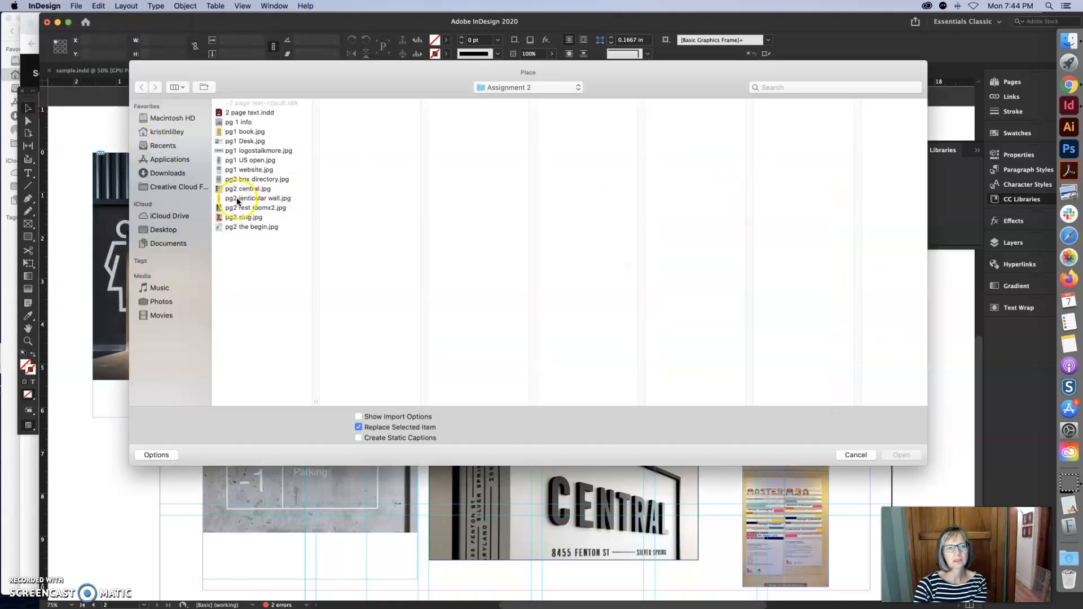
click(254, 218)
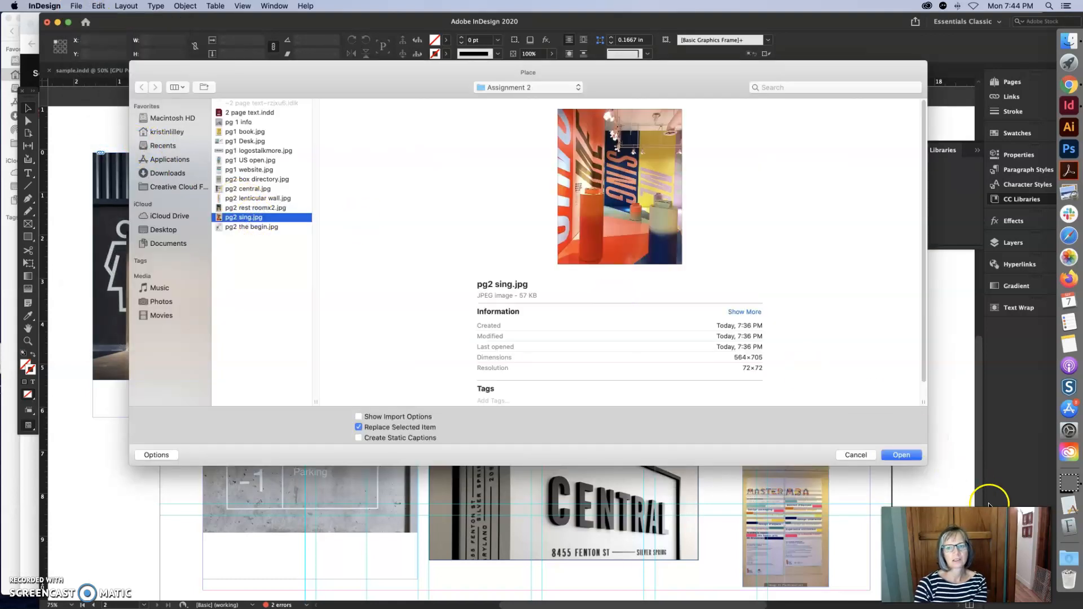
click(902, 458)
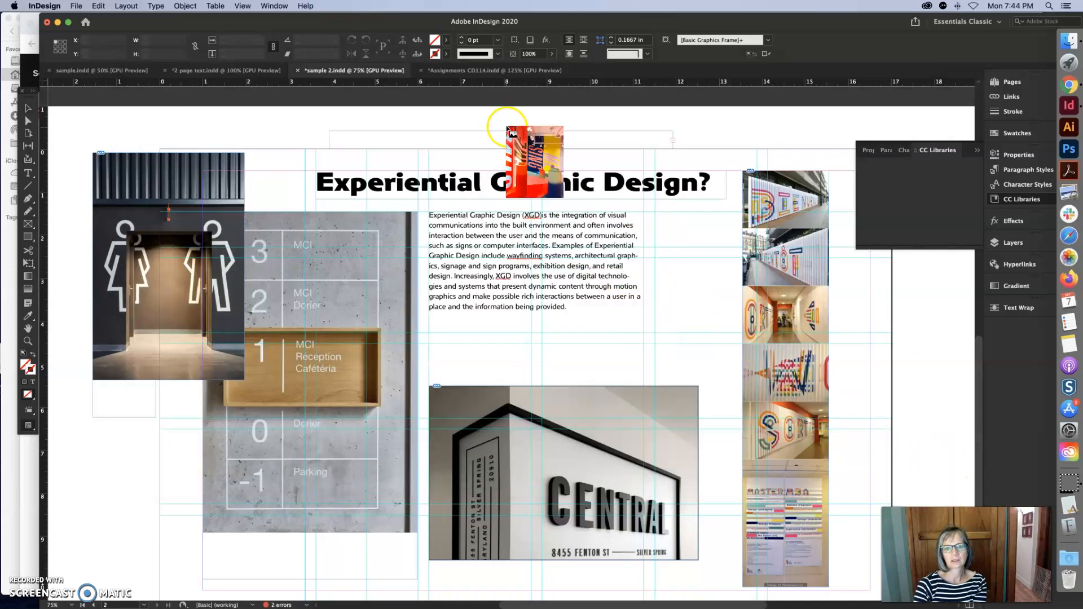
drag(533, 120, 689, 314)
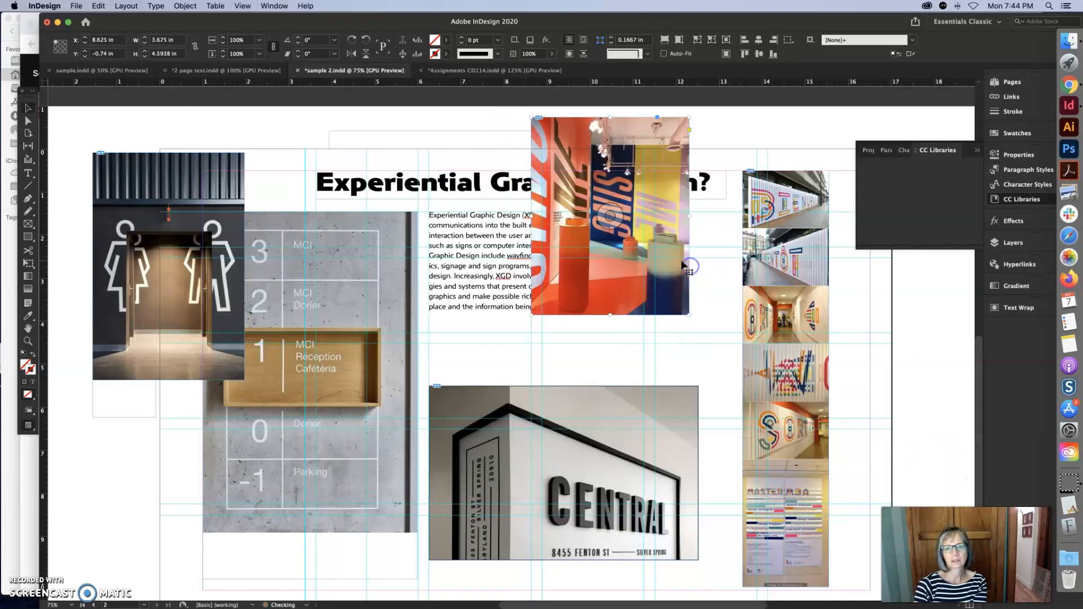
Place pg2 the begin.jpg at about 3.42 × 4.28 in below the restroom image, partly on the pasteboard
click(163, 110)
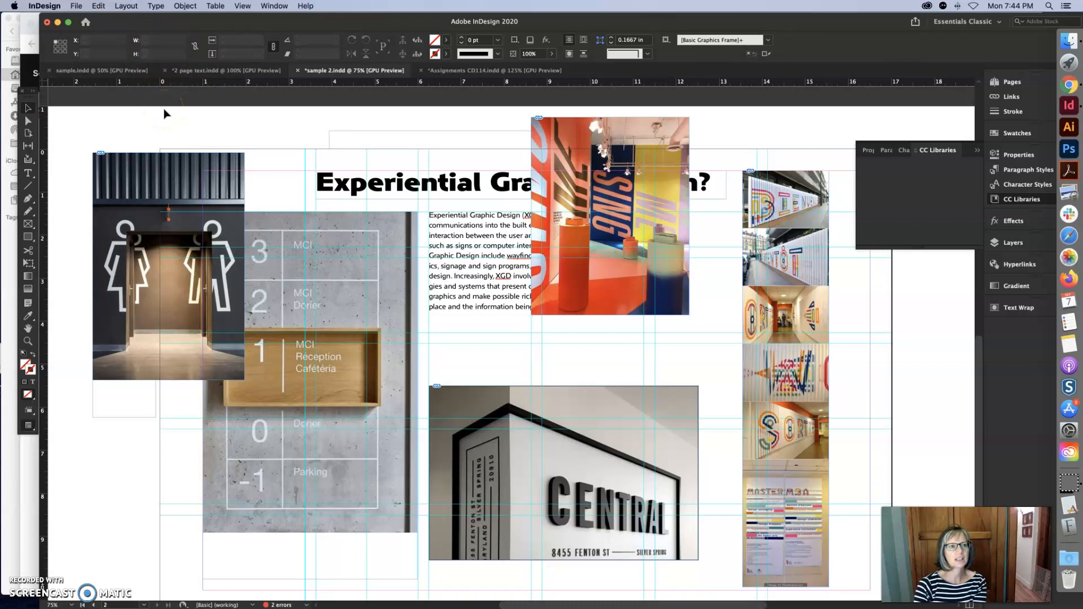
click(76, 6)
key(Up)
key(Return)
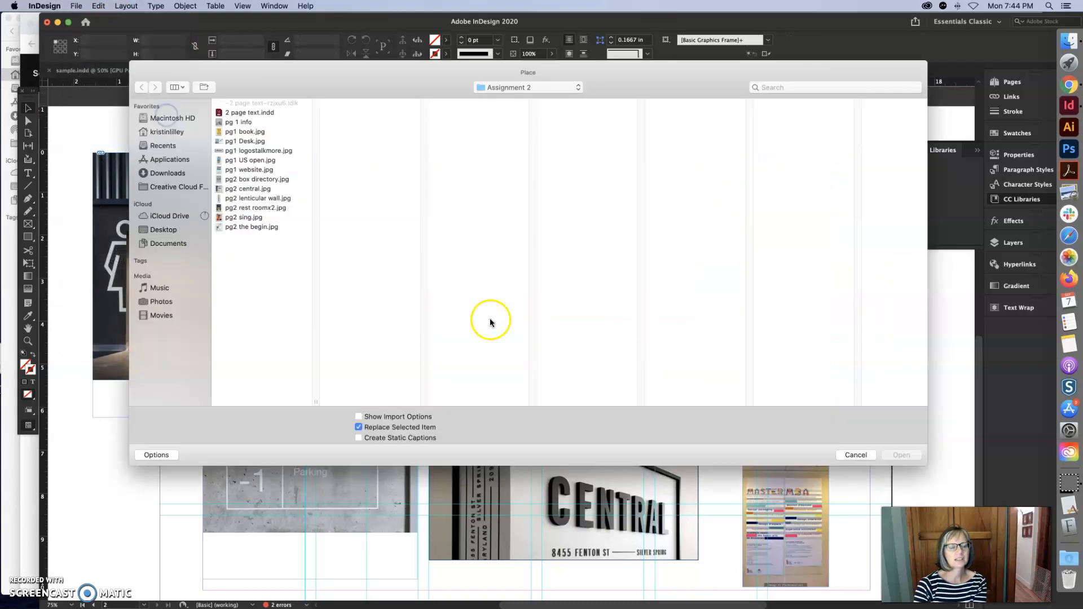
click(259, 226)
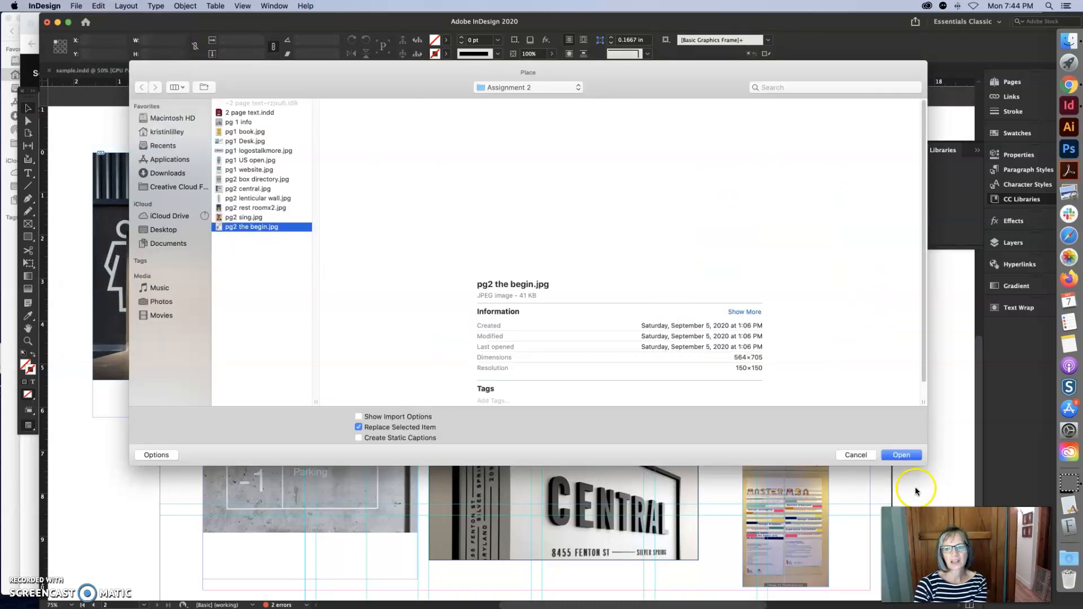
click(902, 455)
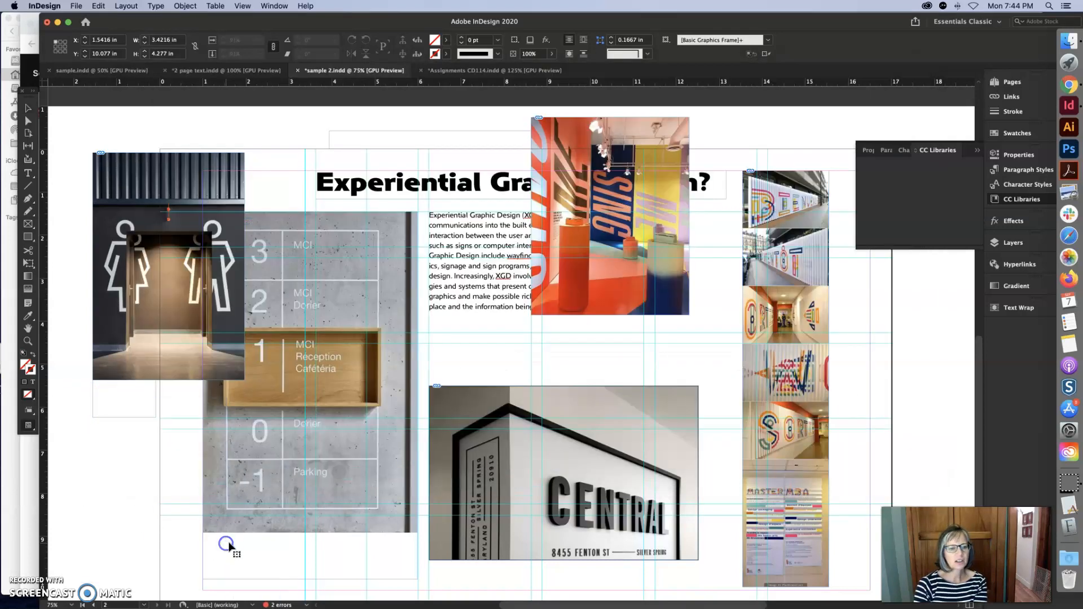
click(227, 542)
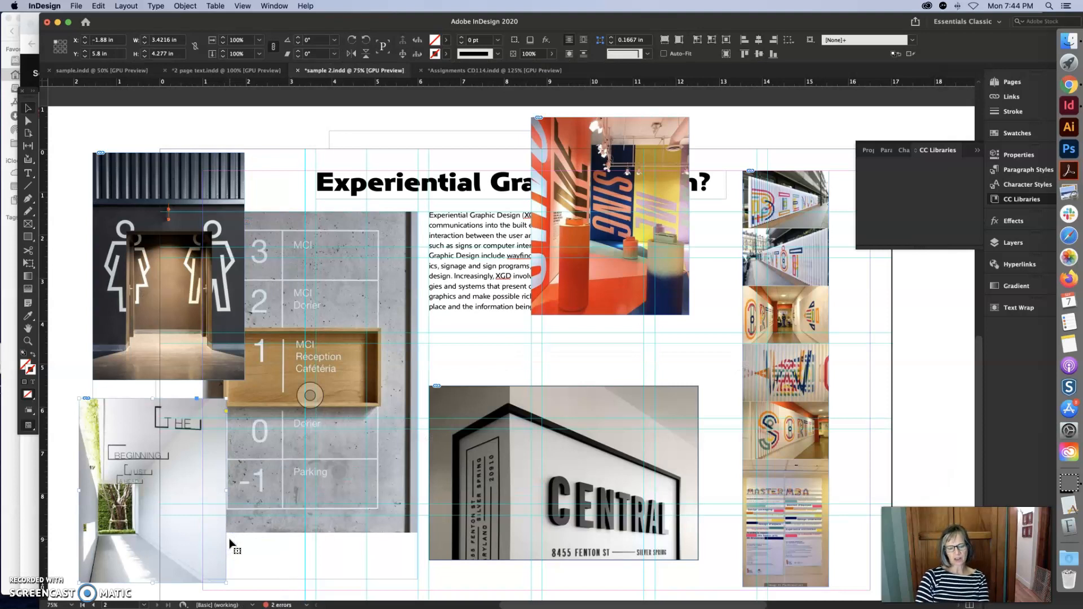
Move the lenticular wall strip to about X 12.7 in, Y 0.08 in and fit its frame to about 2 × 9.67 in
click(233, 544)
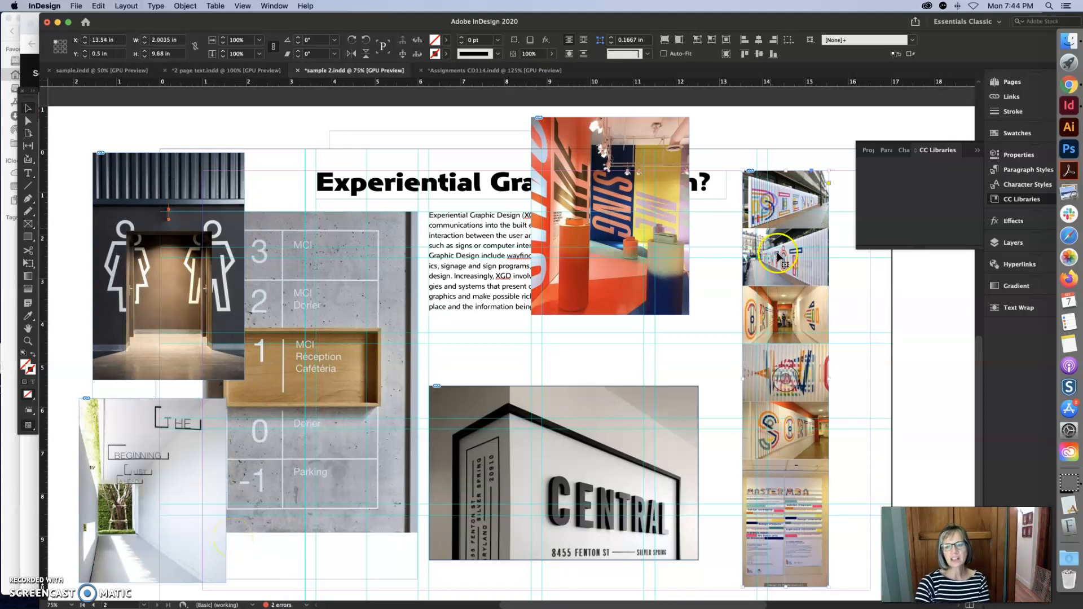
click(814, 560)
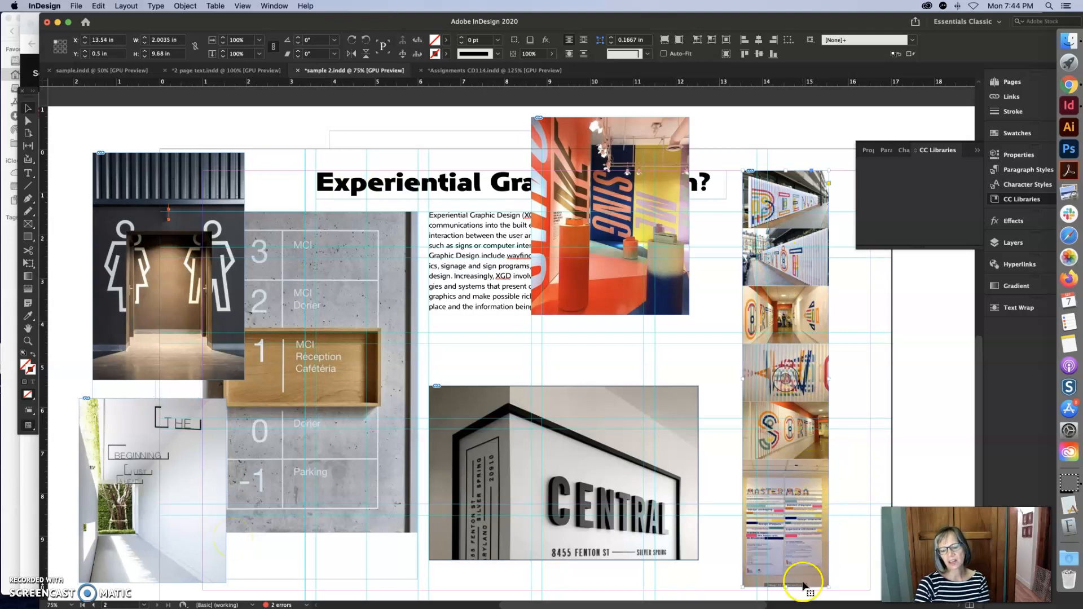
drag(780, 444, 715, 420)
click(794, 566)
drag(793, 567, 833, 579)
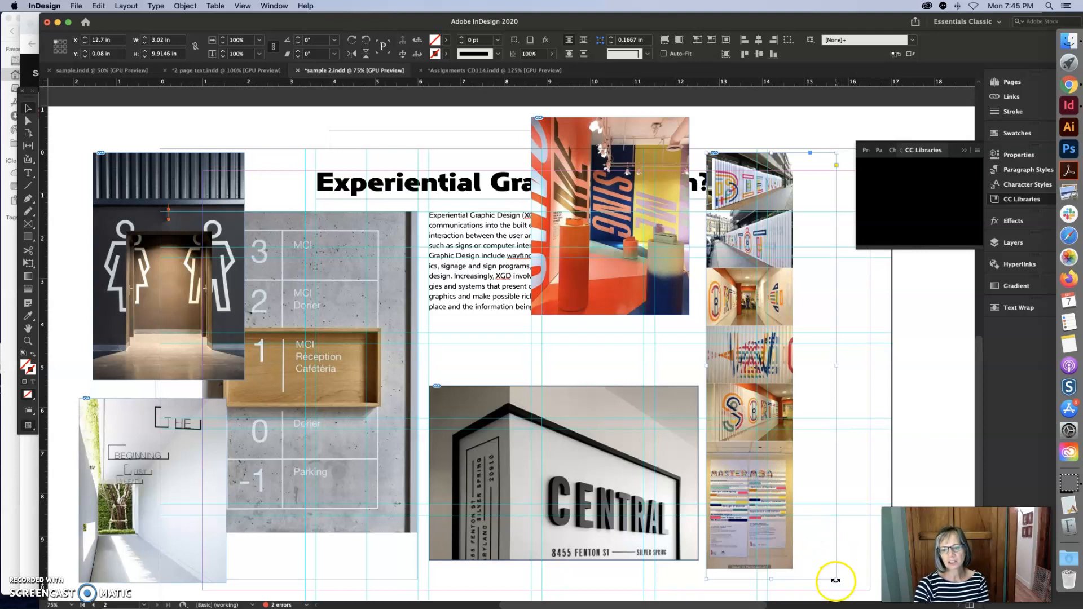
drag(806, 569, 796, 569)
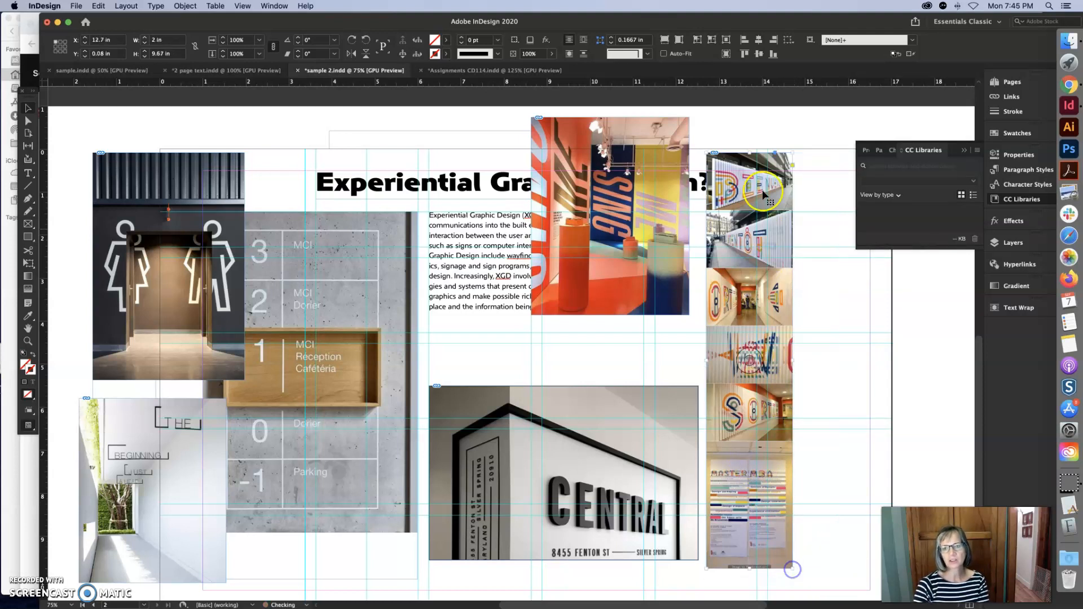
Duplicate the lenticular wall strip and place the copy over the body text at about X 7.17 in, Y -0.09 in
click(747, 149)
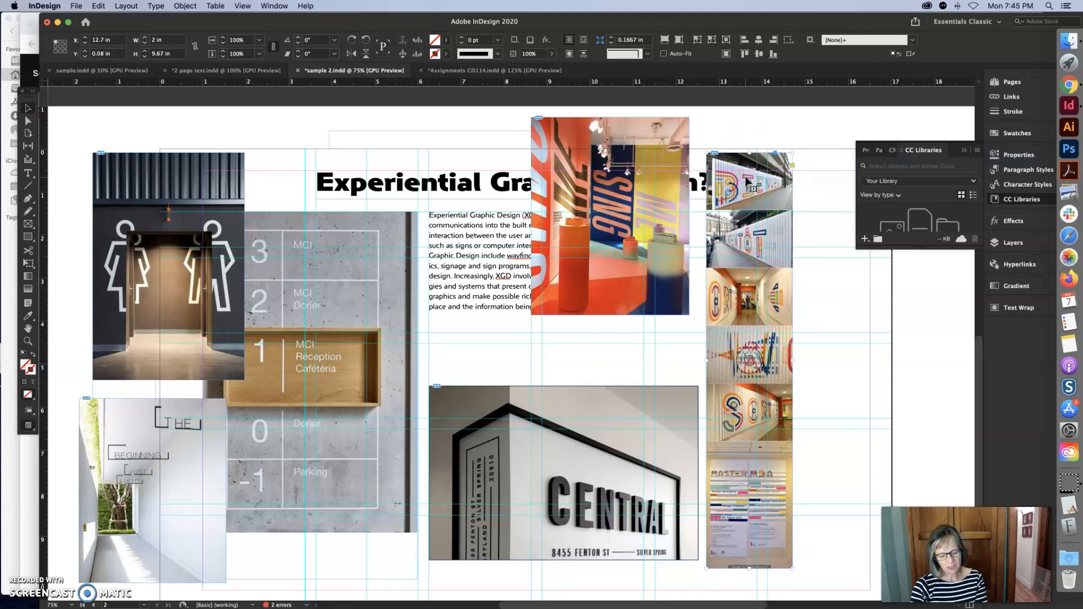
drag(744, 181, 512, 151)
click(476, 138)
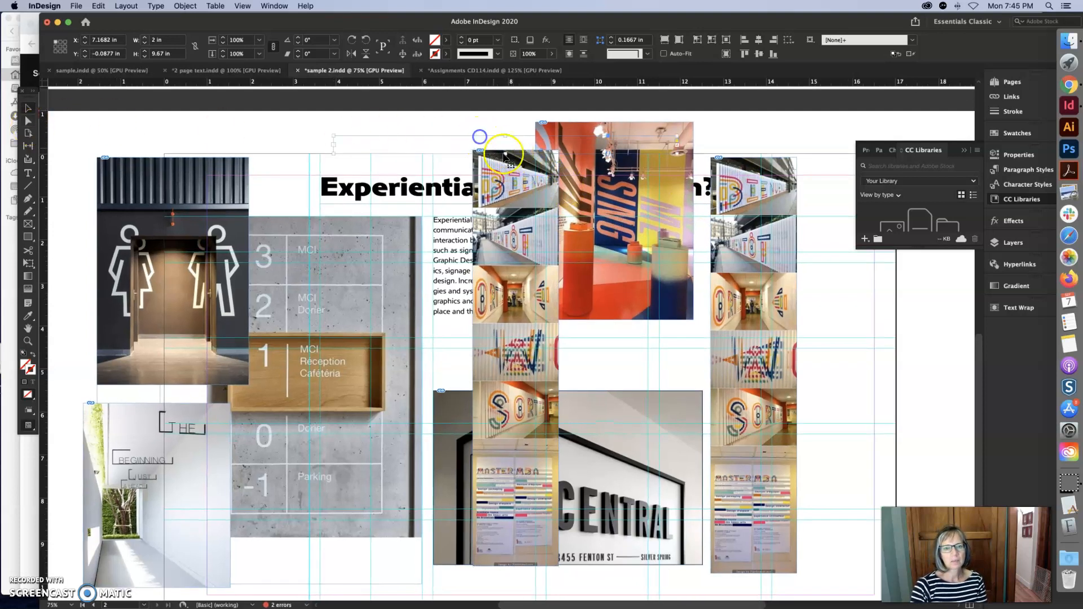
click(29, 122)
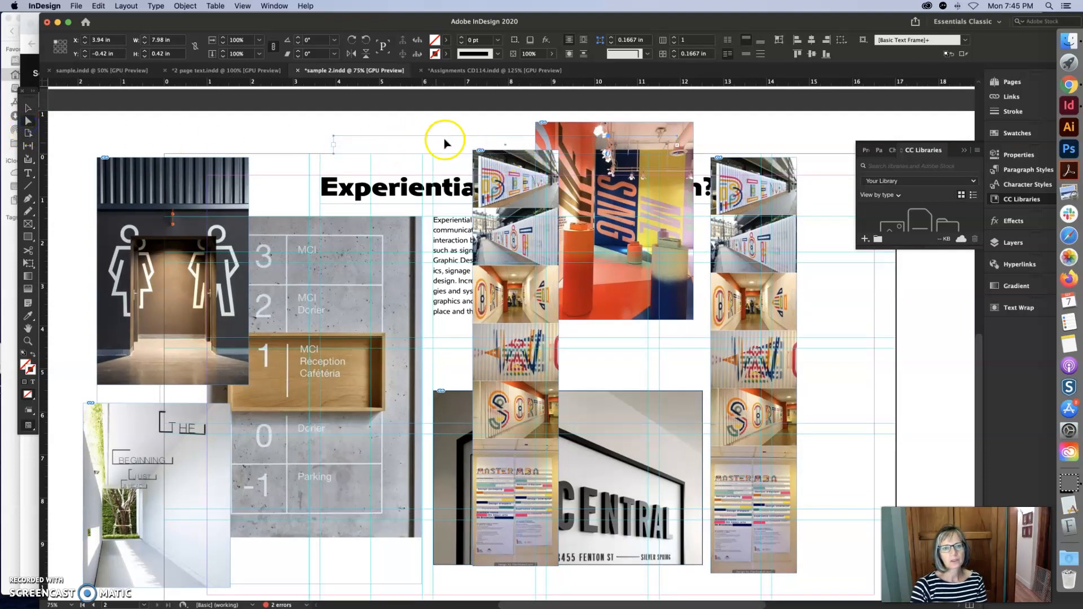
click(502, 157)
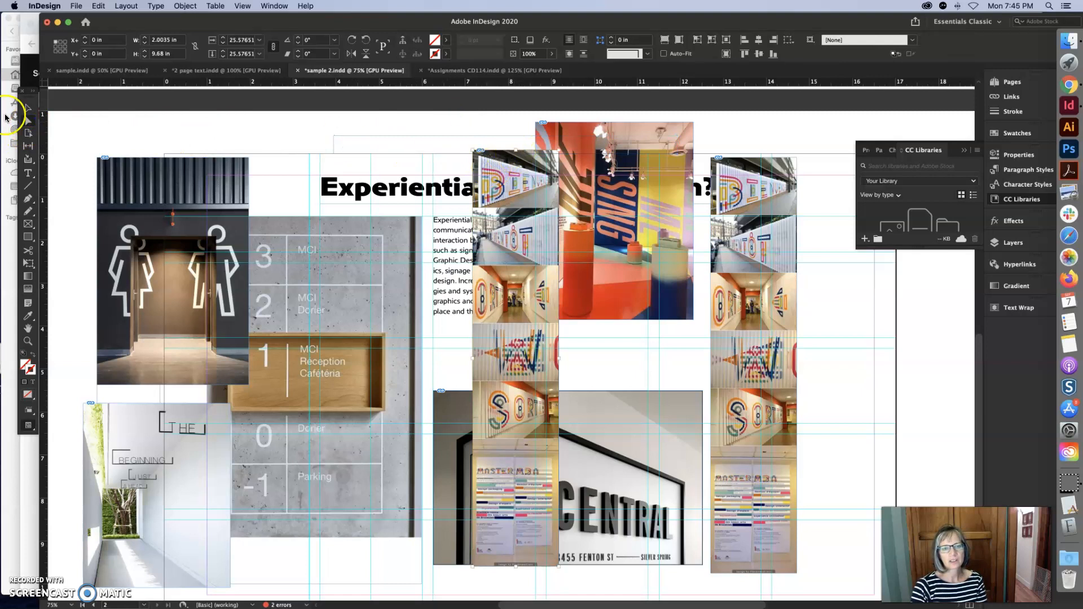
click(27, 107)
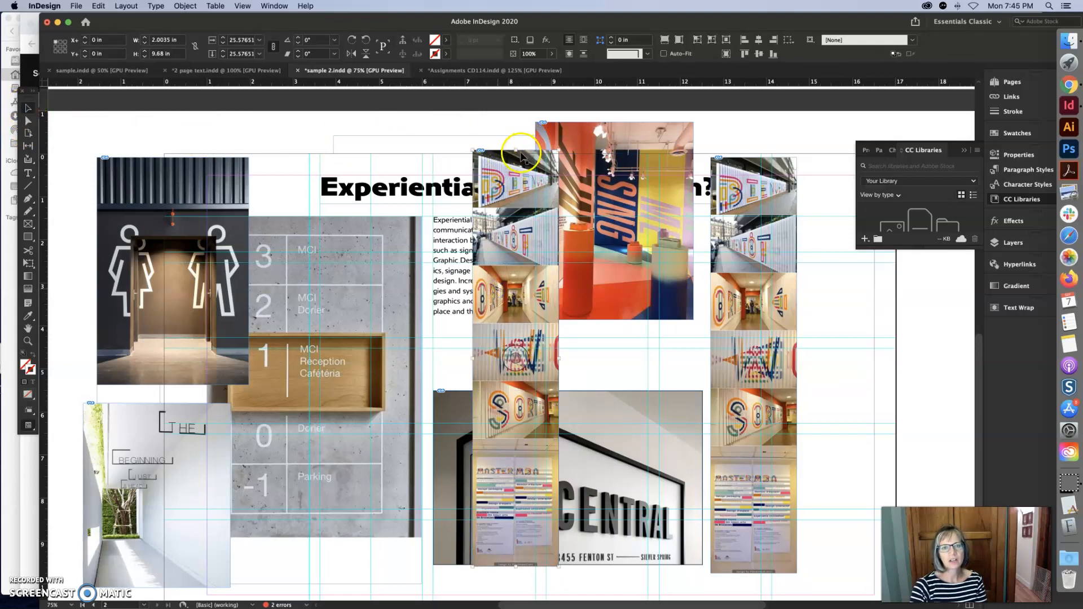
drag(515, 149, 520, 325)
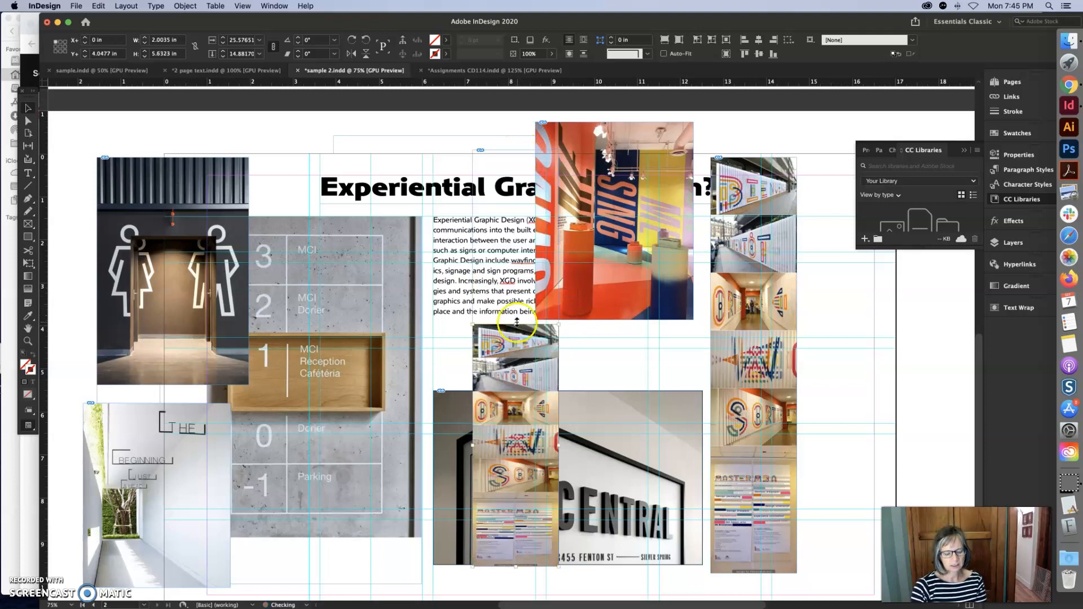
key(super+z)
Move the duplicate strip to about X 4.81 in, Y -0.64 in and crop its top down to the fourth photo, leaving about 5.66 in of height
click(483, 134)
drag(481, 158, 356, 134)
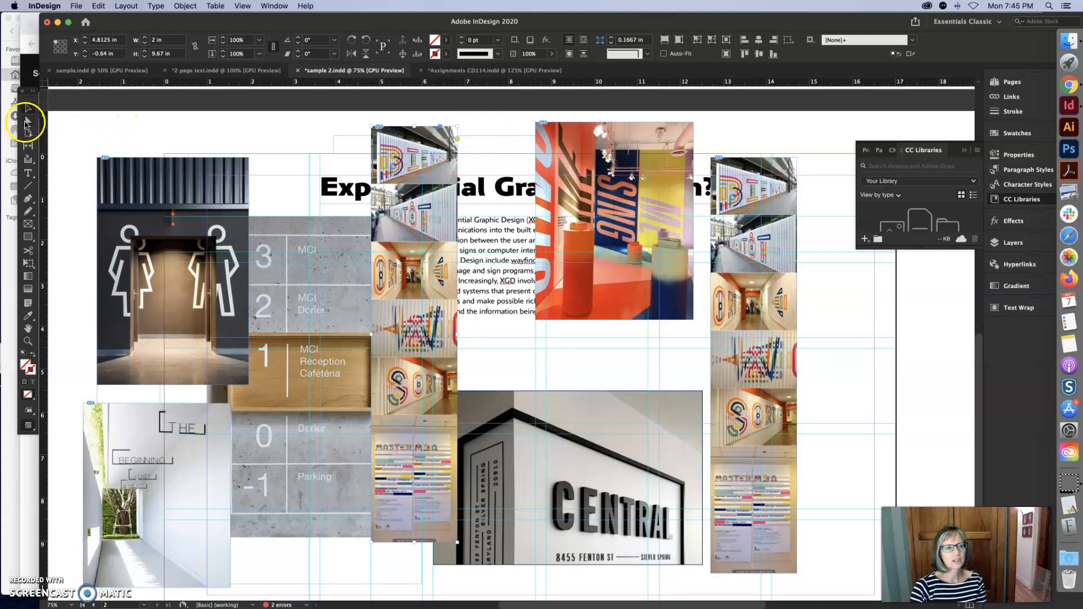
click(471, 123)
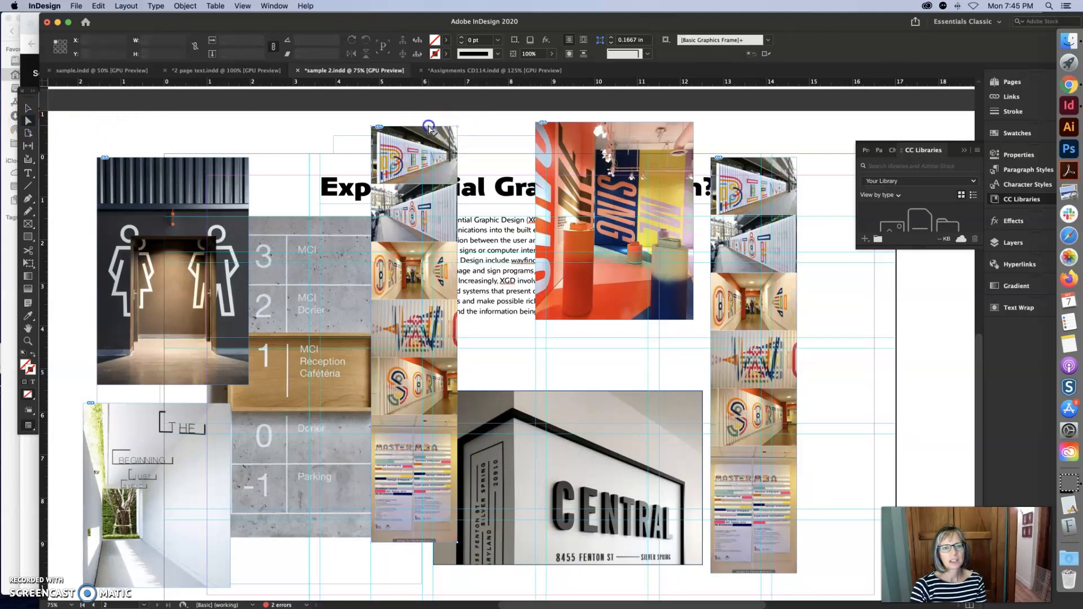
click(429, 126)
drag(424, 131, 422, 301)
click(411, 546)
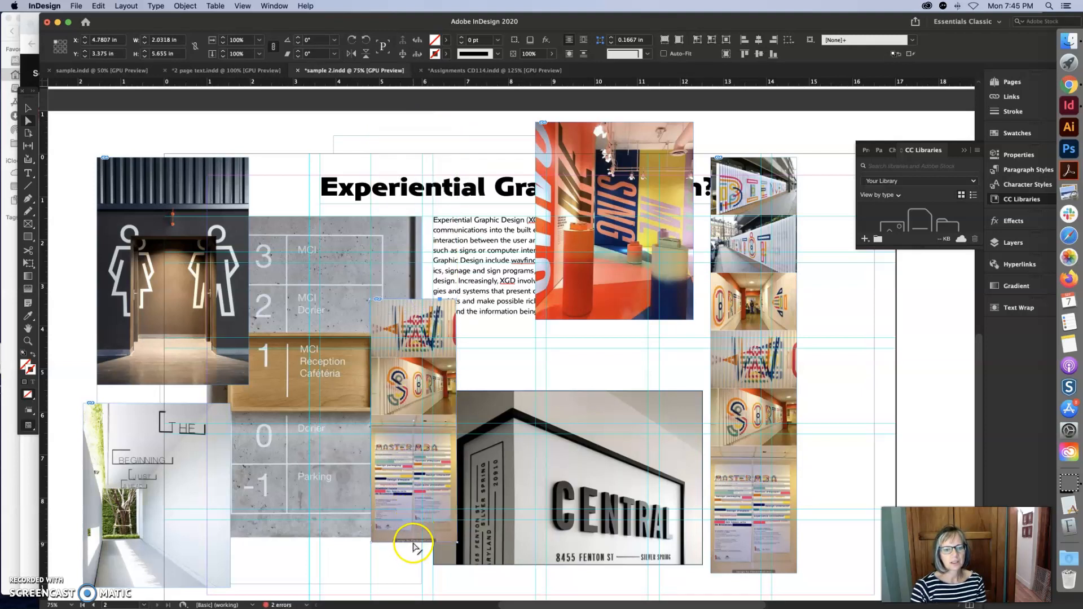
Crop the duplicate strip from below to show only the fourth photo, with the frame about 2.03 × 1.39 in
drag(415, 539, 472, 364)
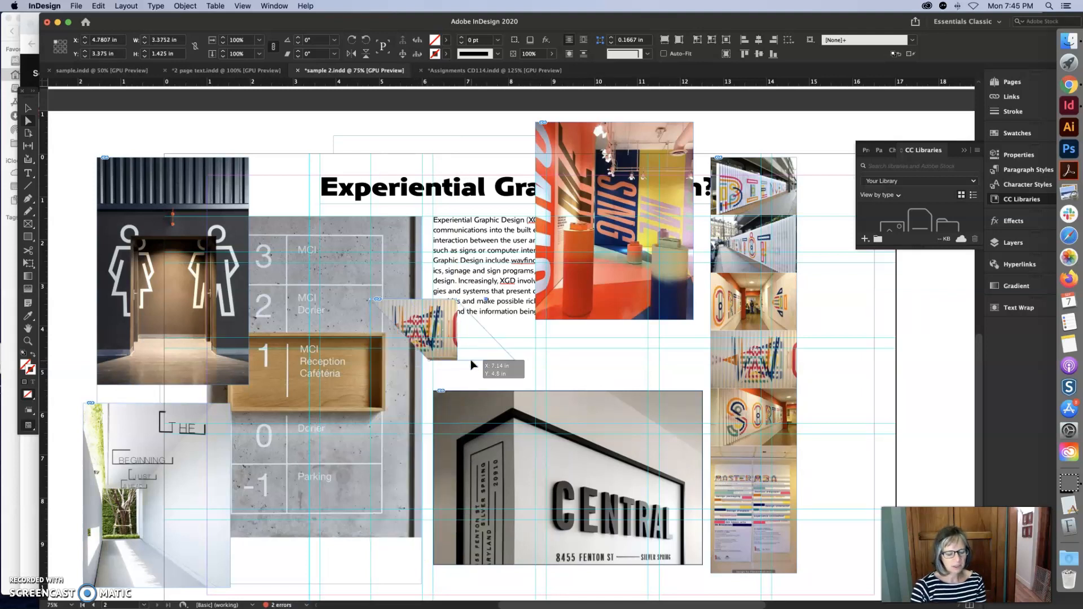
key(super+z)
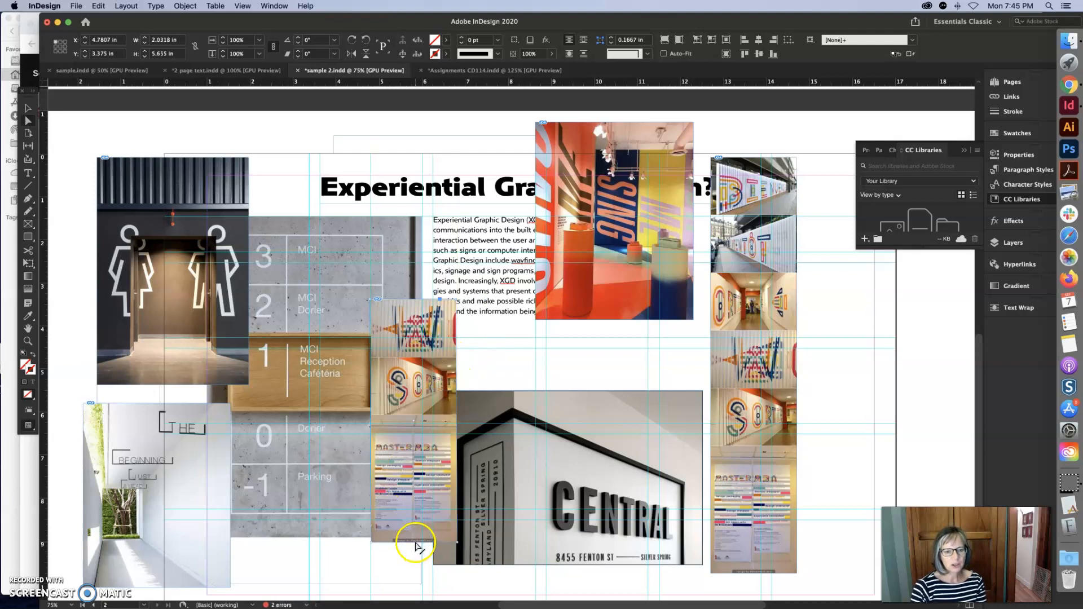
drag(416, 546, 429, 363)
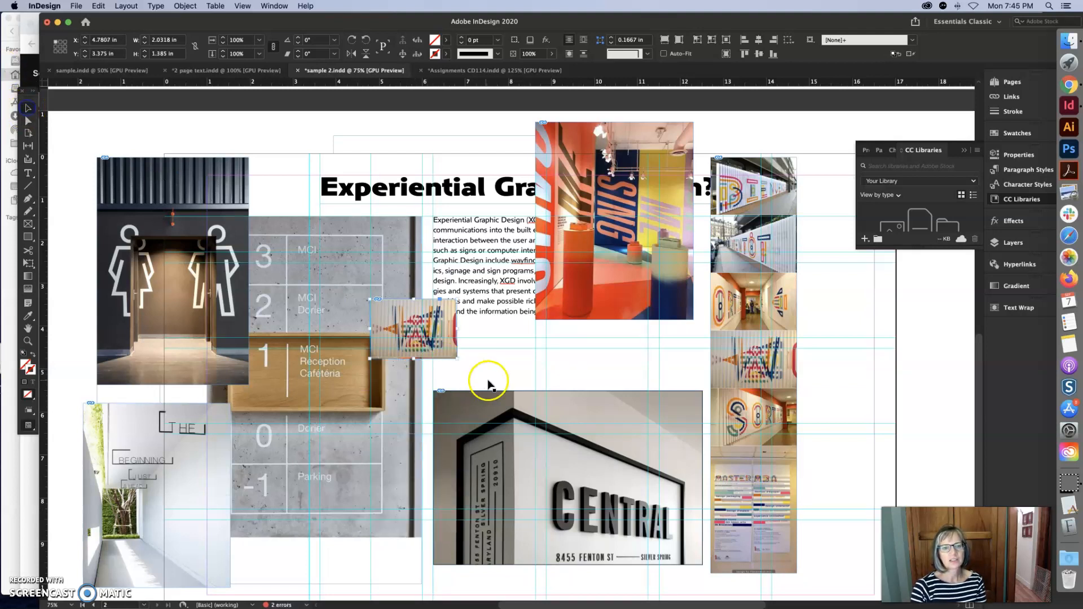
Scale the cropped photo proportionally to about 52.9% and move it to page 2's upper right corner, extending past the page edge
click(449, 352)
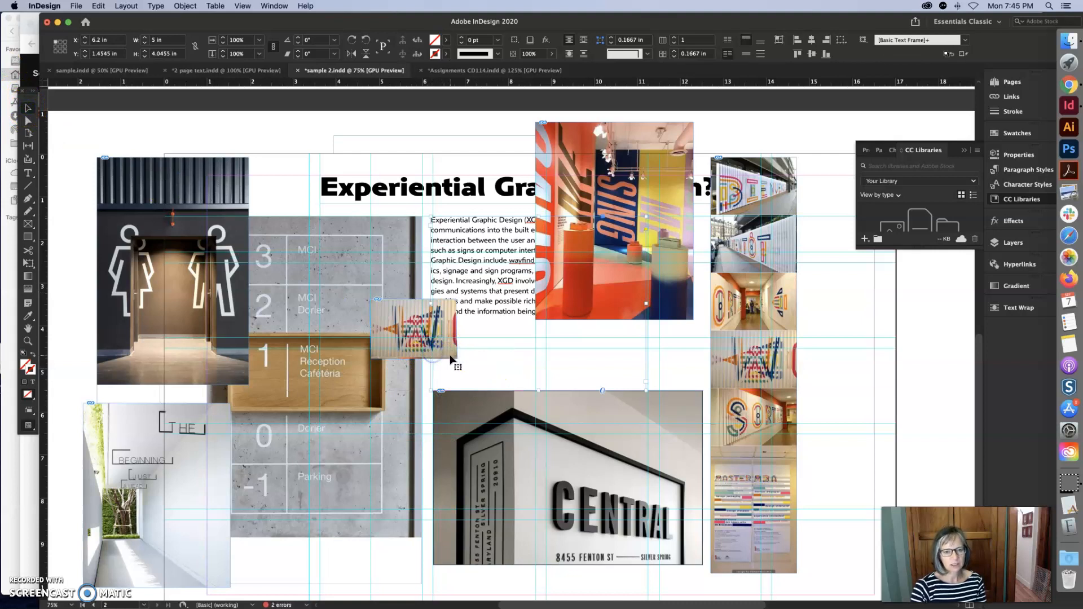
click(446, 361)
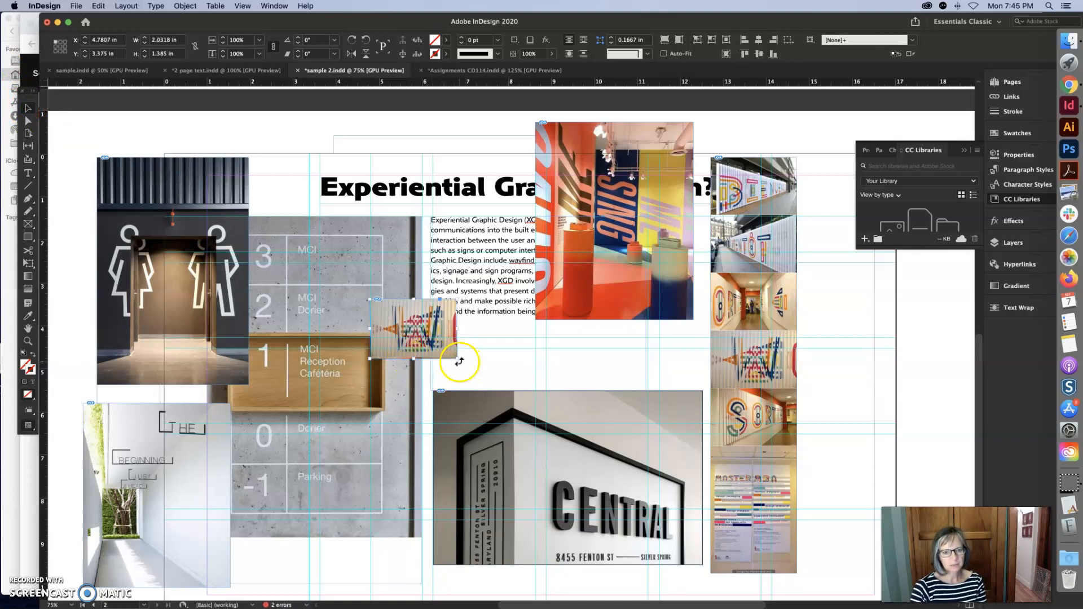
drag(457, 359, 489, 391)
drag(422, 337, 772, 211)
key(super+z)
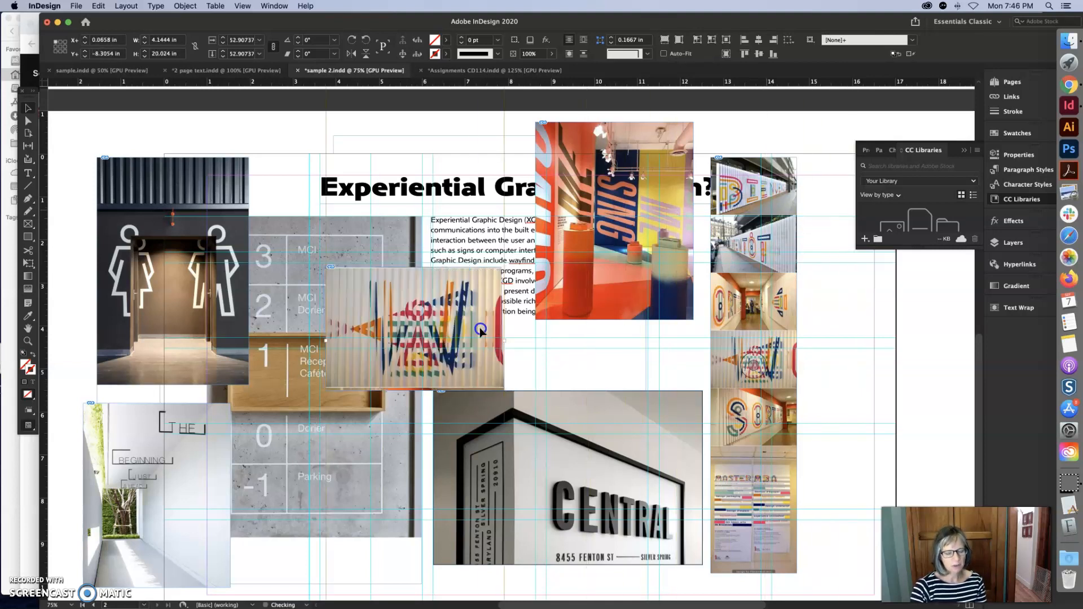
click(479, 329)
drag(361, 294, 782, 166)
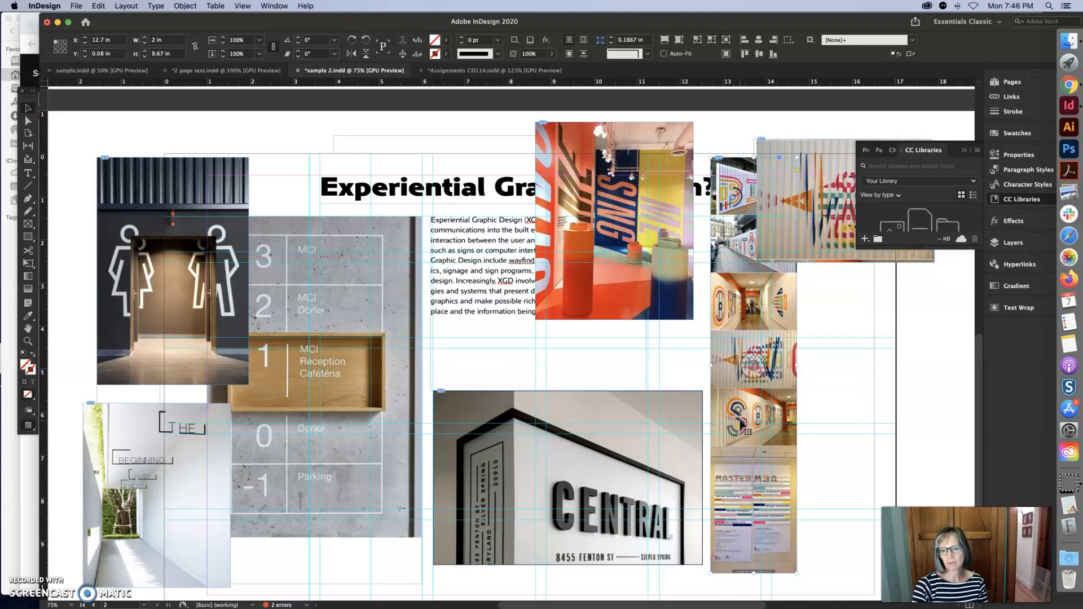
Crop the top two photos off the original lenticular strip, leaving it 6.99 in high, and position it at about X 12.78 in, Y 3.02 in
drag(740, 424, 762, 516)
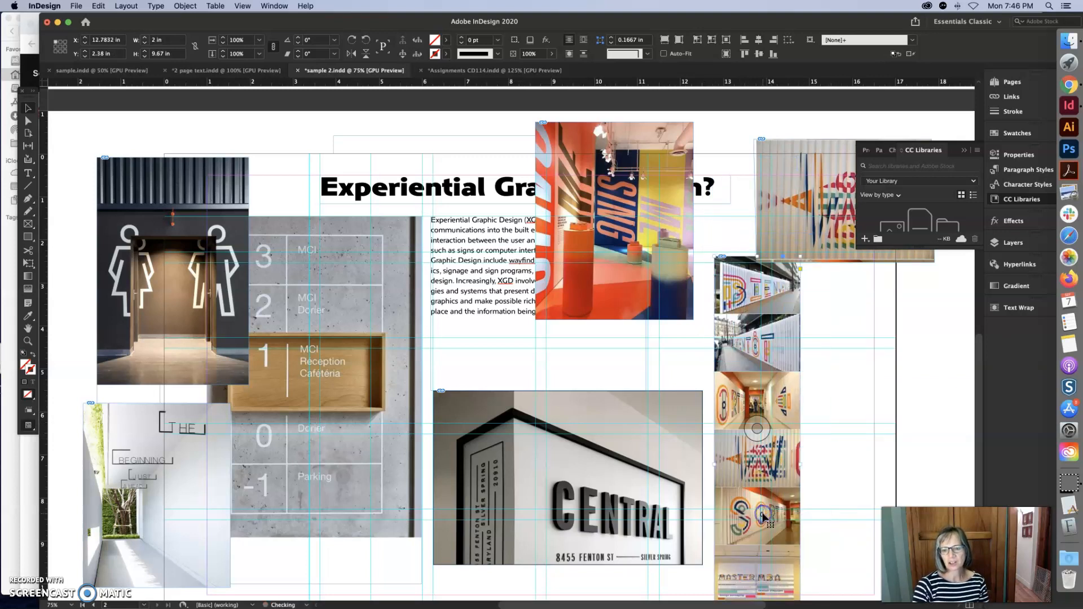
drag(756, 257, 754, 371)
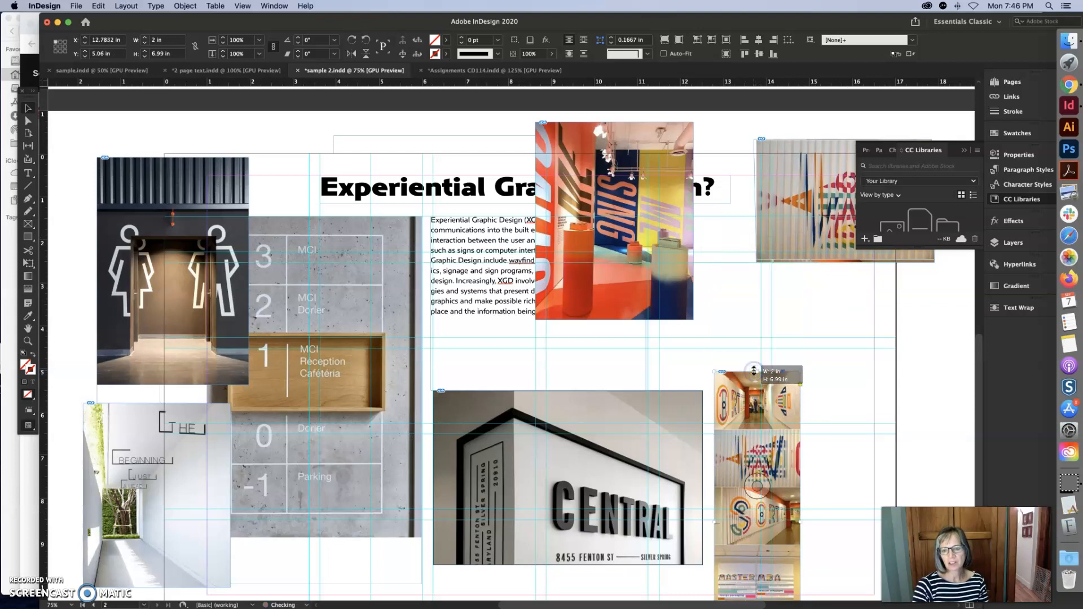
mouse_move(765, 434)
mouse_down()
mouse_move(765, 346)
mouse_move(761, 440)
mouse_up()
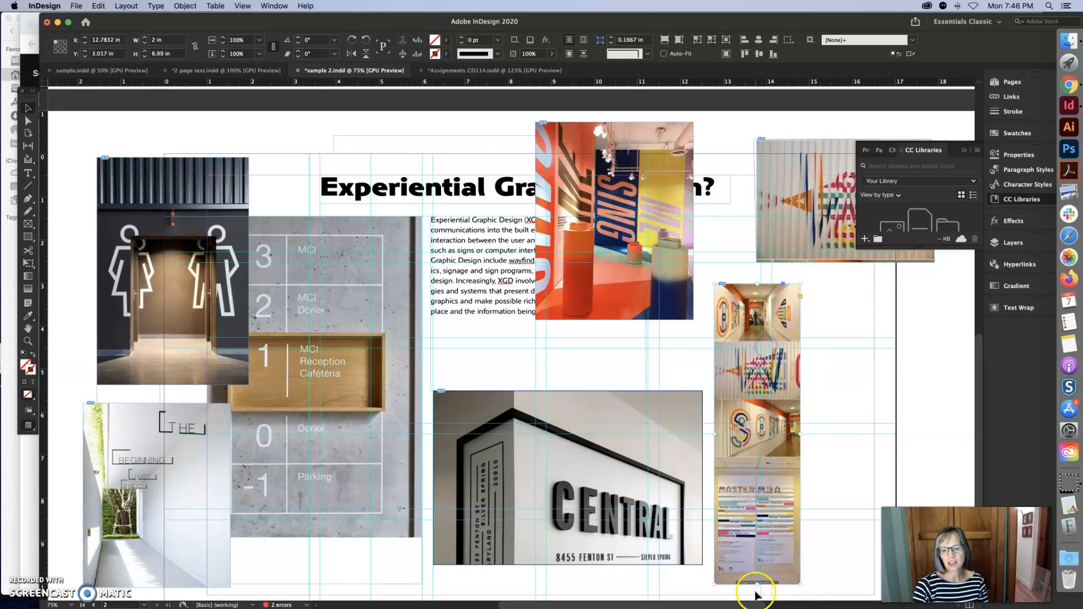
Crop the strip to its top hallway photo and enlarge it to about 4.36 × 2.96 in at about X 12.44 in, Y 4.52 in
drag(757, 583, 812, 317)
click(851, 310)
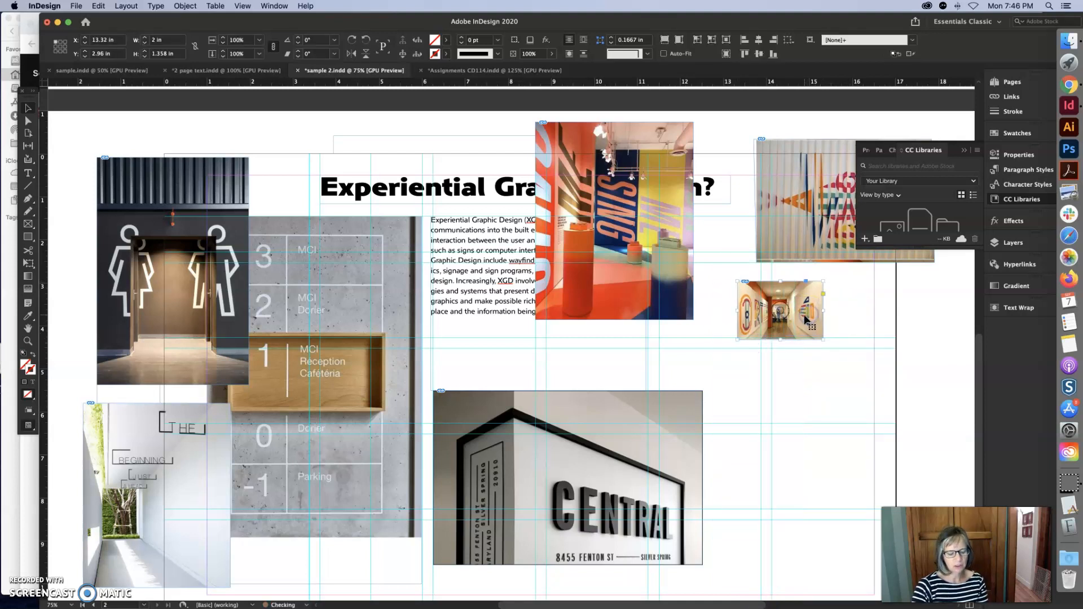
drag(737, 339, 687, 372)
drag(750, 342, 763, 443)
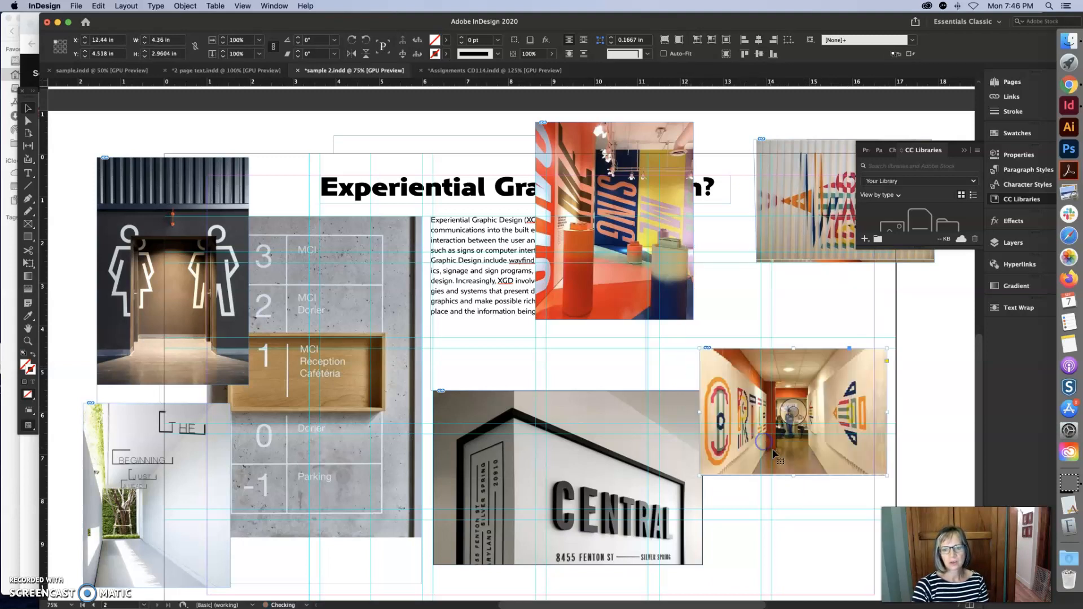
Shift the SING image right and the white corridor image to about X 1.66 in, Y 5.34 in, and delete the concrete floor directory image
drag(658, 305, 703, 314)
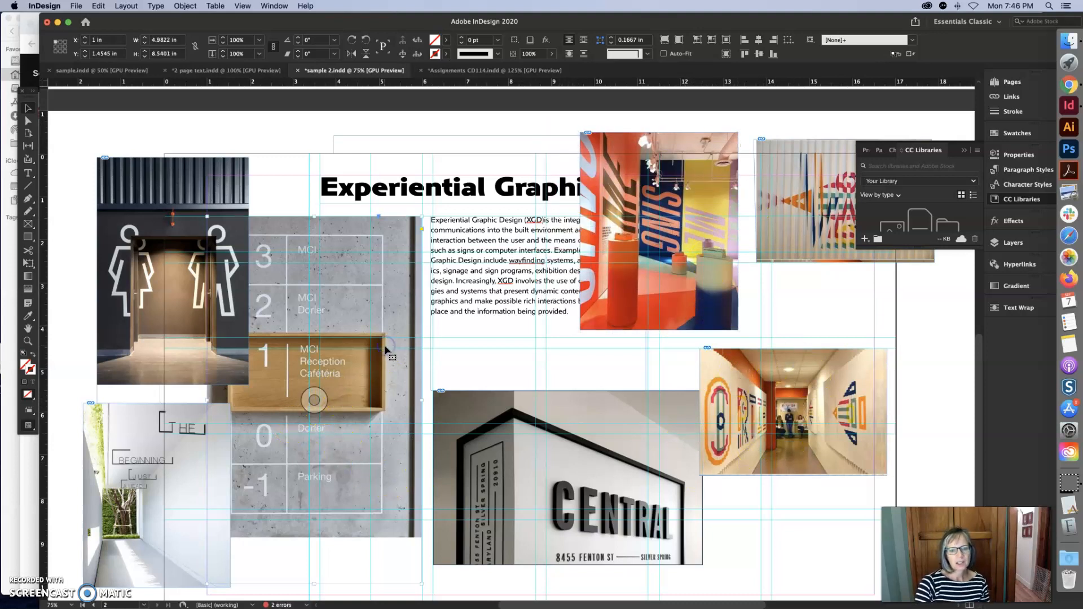
key(BackSpace)
click(489, 477)
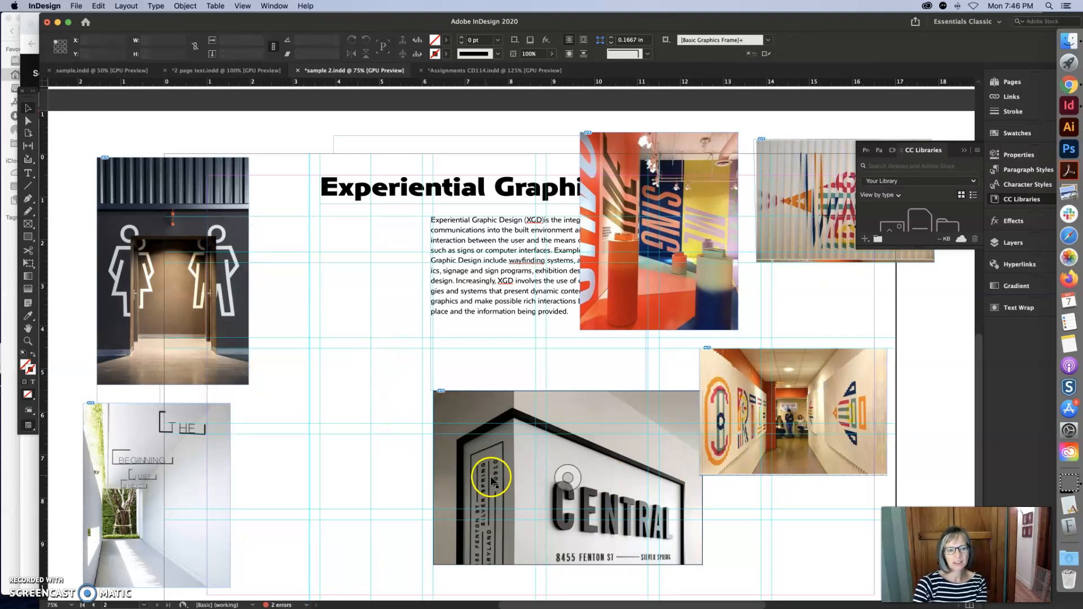
drag(194, 479, 345, 458)
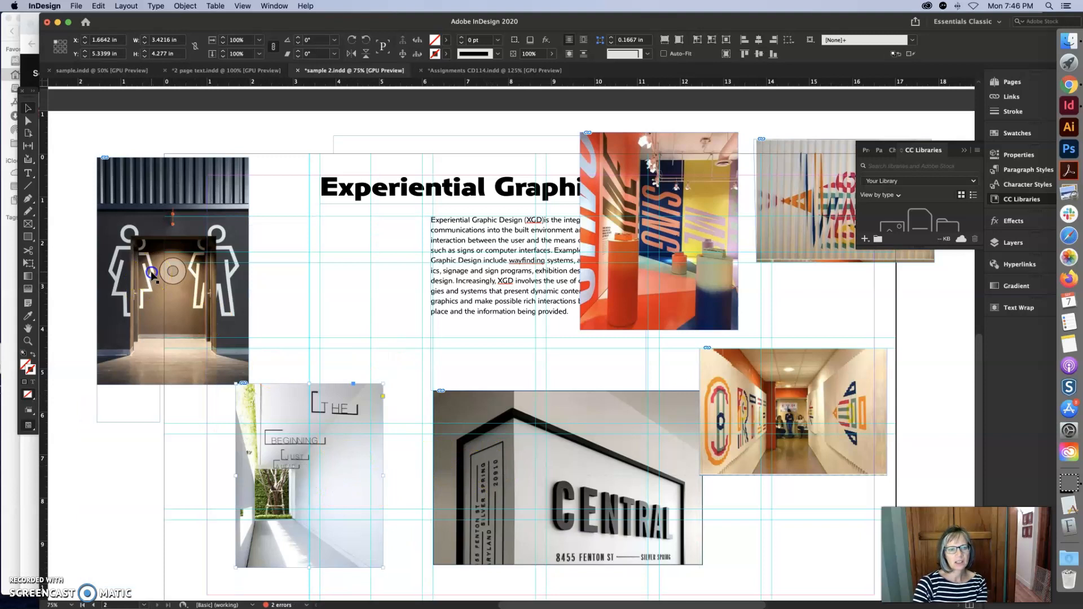
key(BackSpace)
click(387, 406)
click(563, 476)
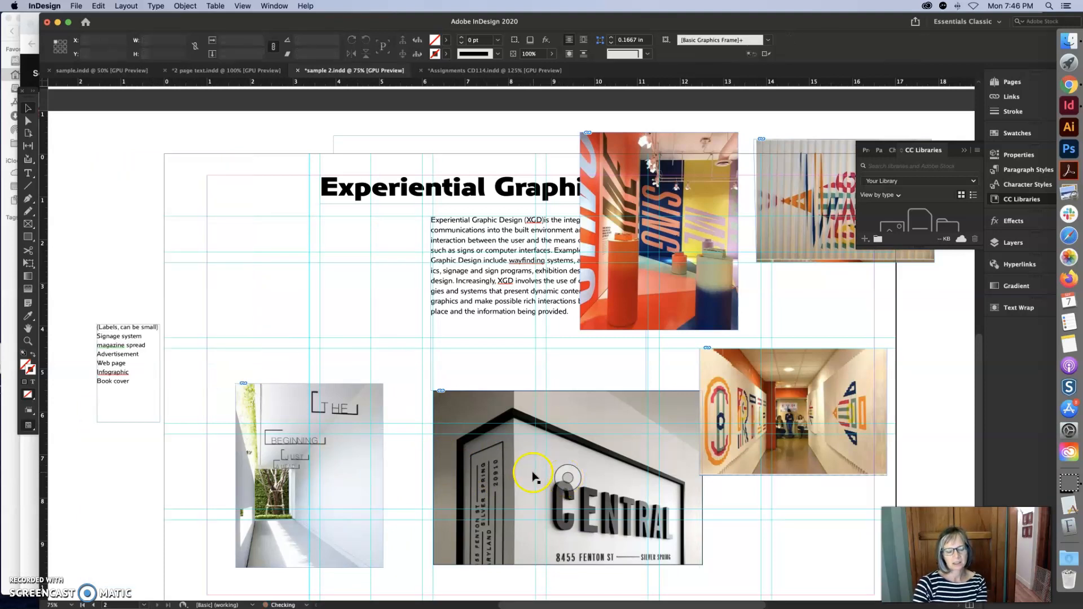
key(super+z)
Delete the CENTRAL sign image and move the restroom image into its place at about X 7 in, Y 4.83 in
click(459, 411)
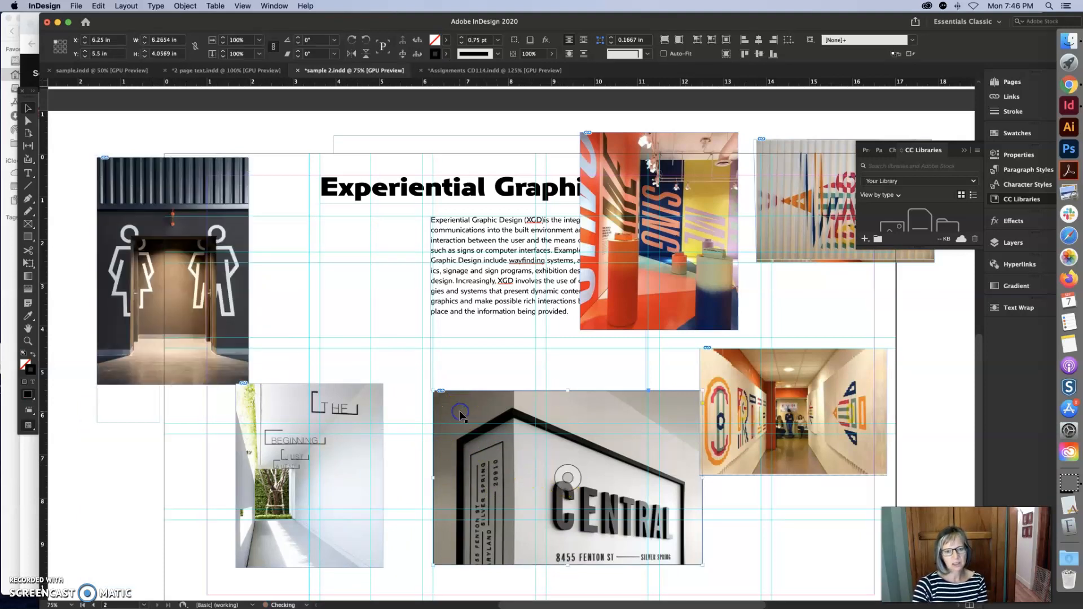
key(BackSpace)
click(194, 298)
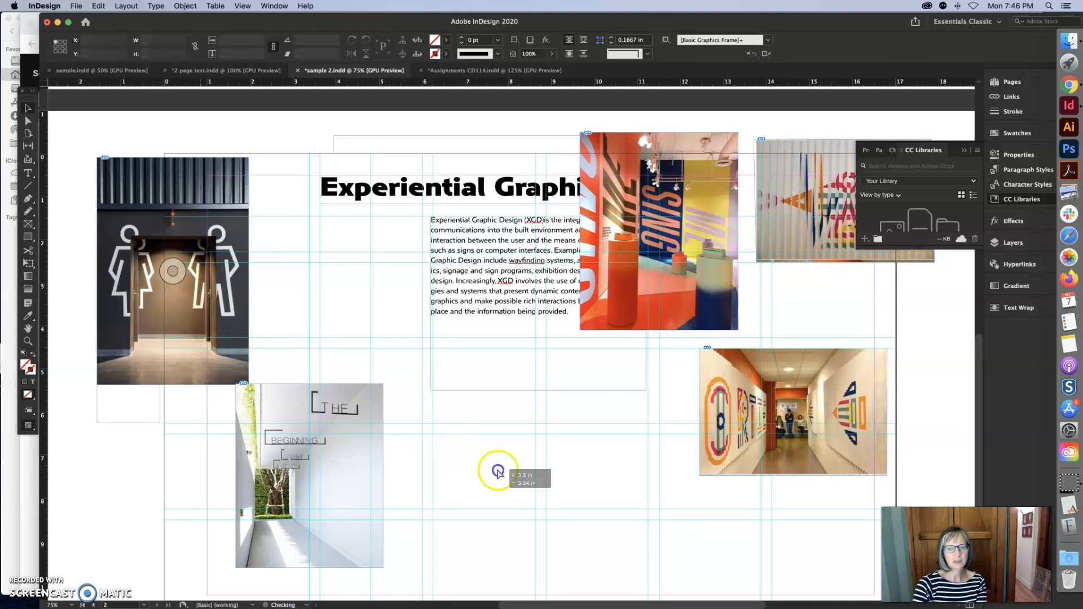
drag(575, 502, 576, 502)
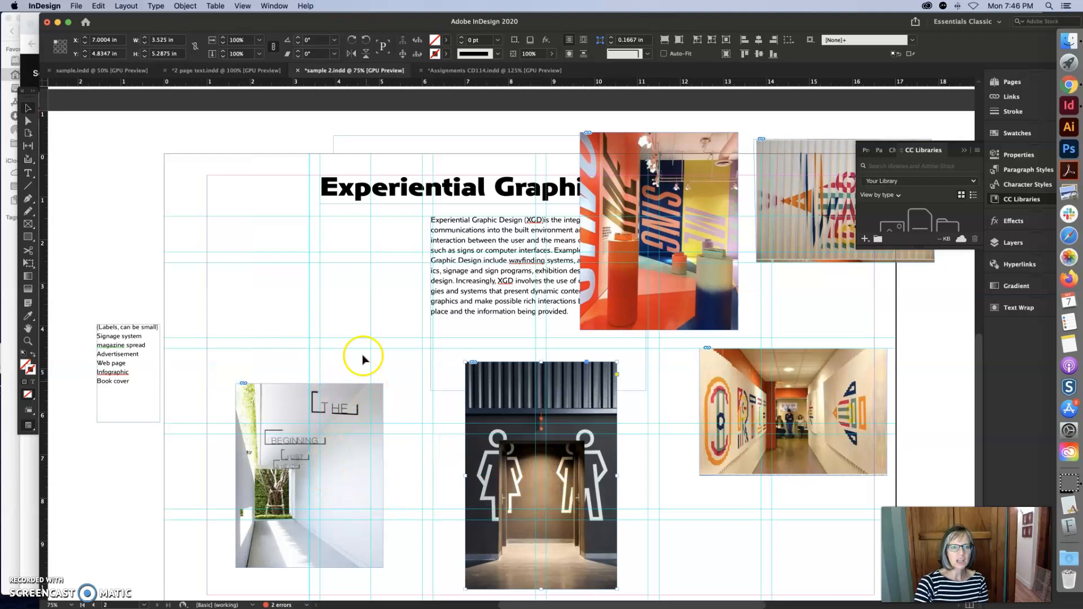
Delete the empty frame above the title and arrange the SING image in the left column, the painted hallway and lenticular images in the right
click(436, 148)
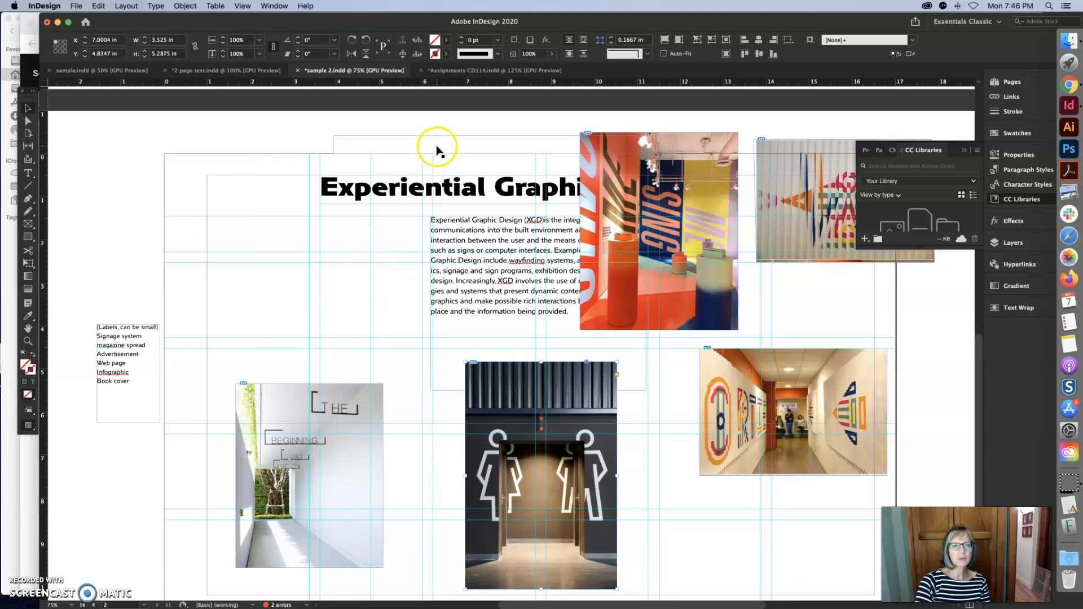
click(349, 135)
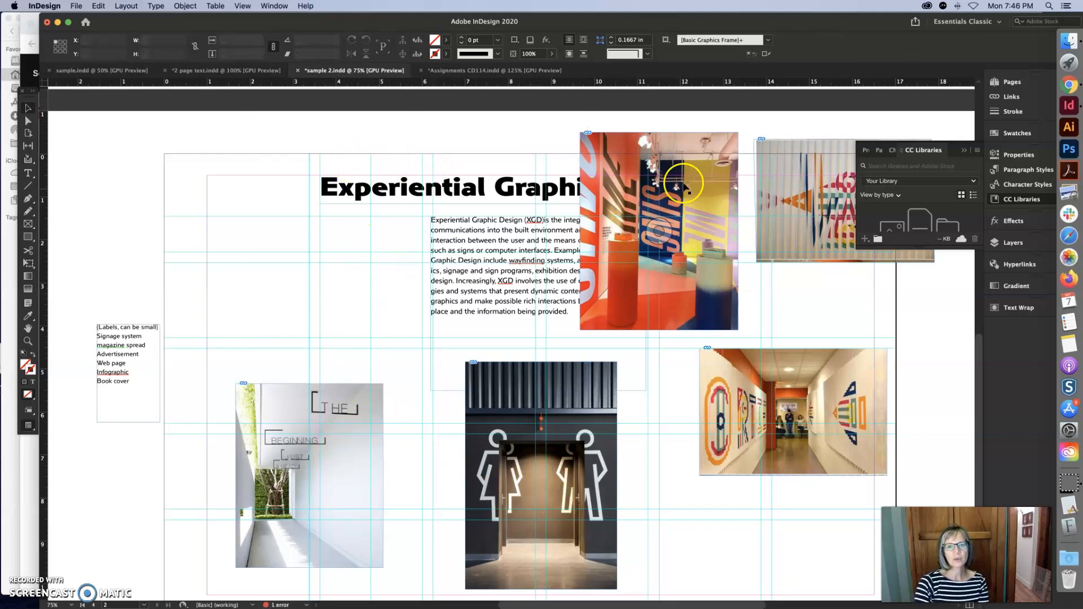
drag(689, 162, 312, 249)
drag(767, 364, 732, 351)
drag(826, 163, 732, 504)
drag(818, 351, 818, 292)
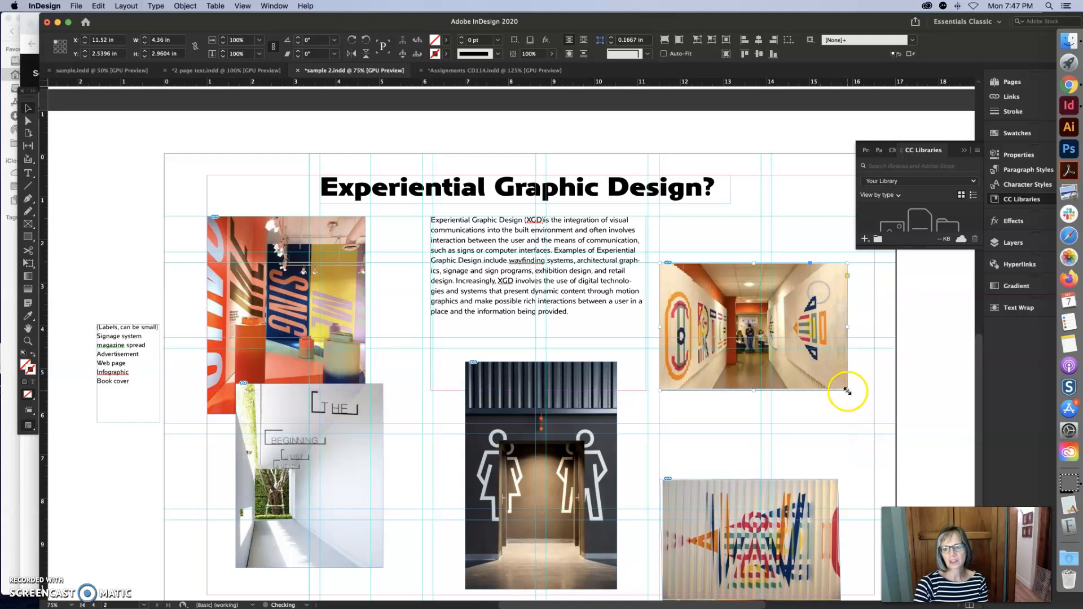
Enlarge the painted hallway and lenticular images to the right column's width, about 5.04 in, with the lenticular at about X 11.46 in, Y 6.26 in
drag(848, 390, 863, 399)
drag(808, 548, 808, 504)
drag(840, 556, 856, 565)
drag(816, 543, 832, 546)
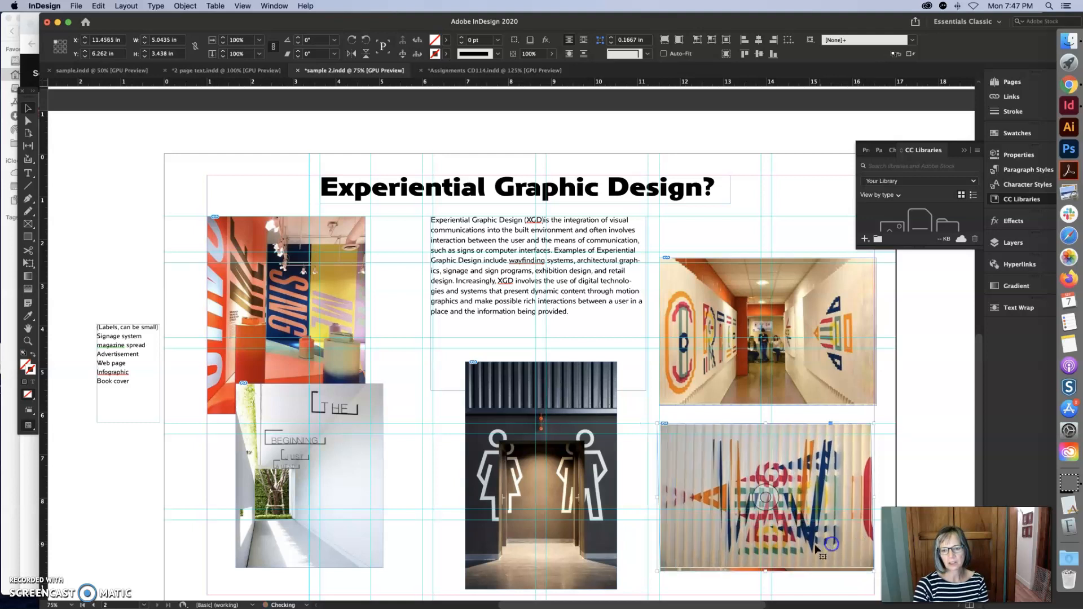
Use Direct Selection on the lenticular image's frame and pull its upper left corner slightly inward
click(29, 121)
click(740, 519)
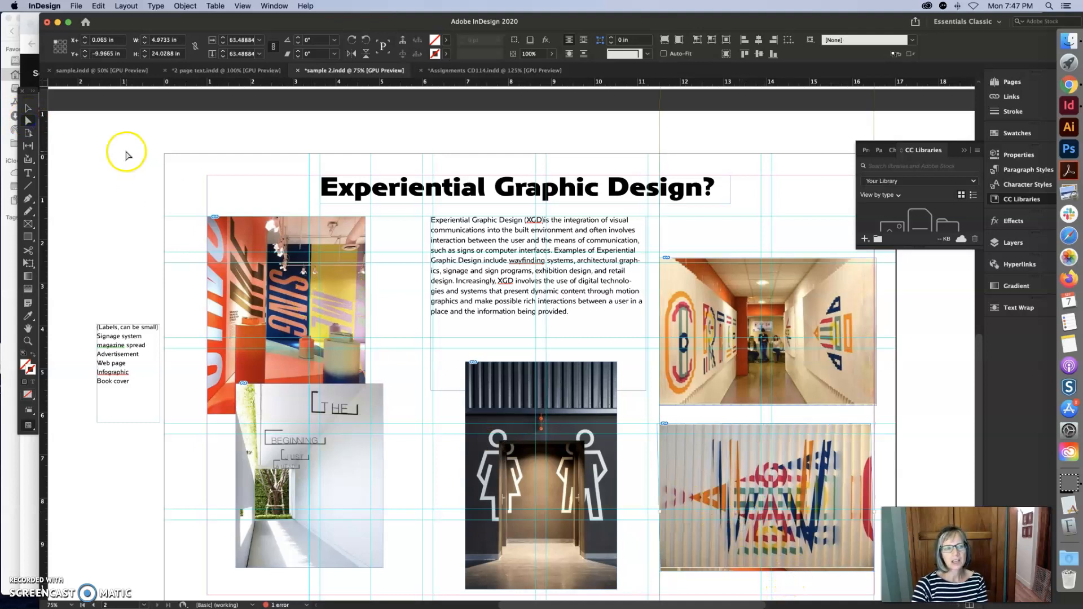
click(28, 122)
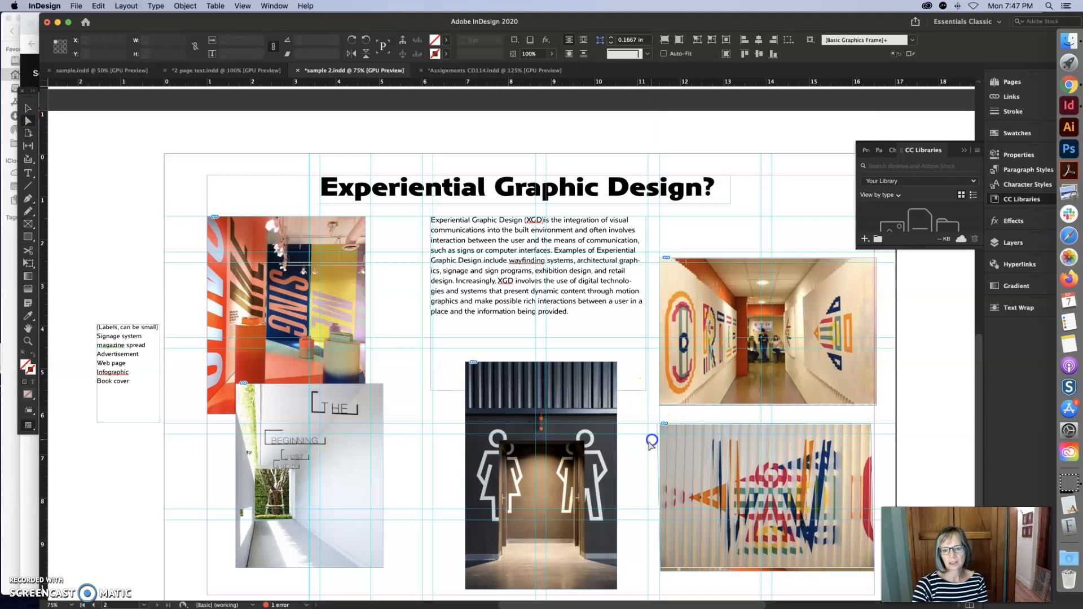
click(659, 434)
drag(659, 424, 662, 424)
click(78, 134)
Move the restroom image under the body text, aligned to the text's left edge, and the white corridor image below the SING image
click(27, 107)
click(353, 409)
drag(354, 413, 408, 453)
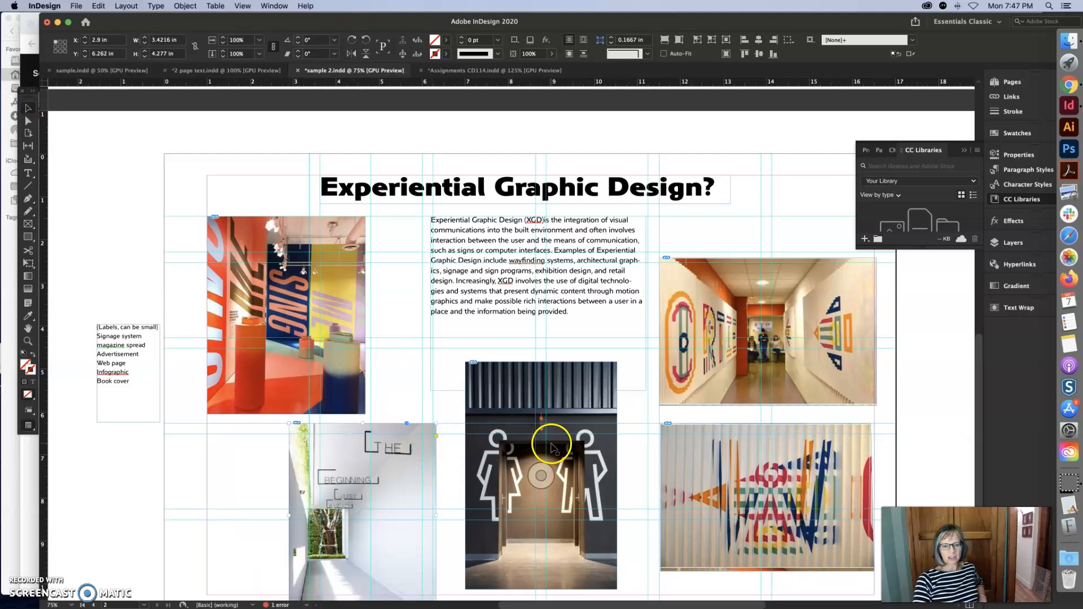
drag(551, 448, 495, 422)
drag(404, 495, 329, 504)
click(604, 468)
key(super+space)
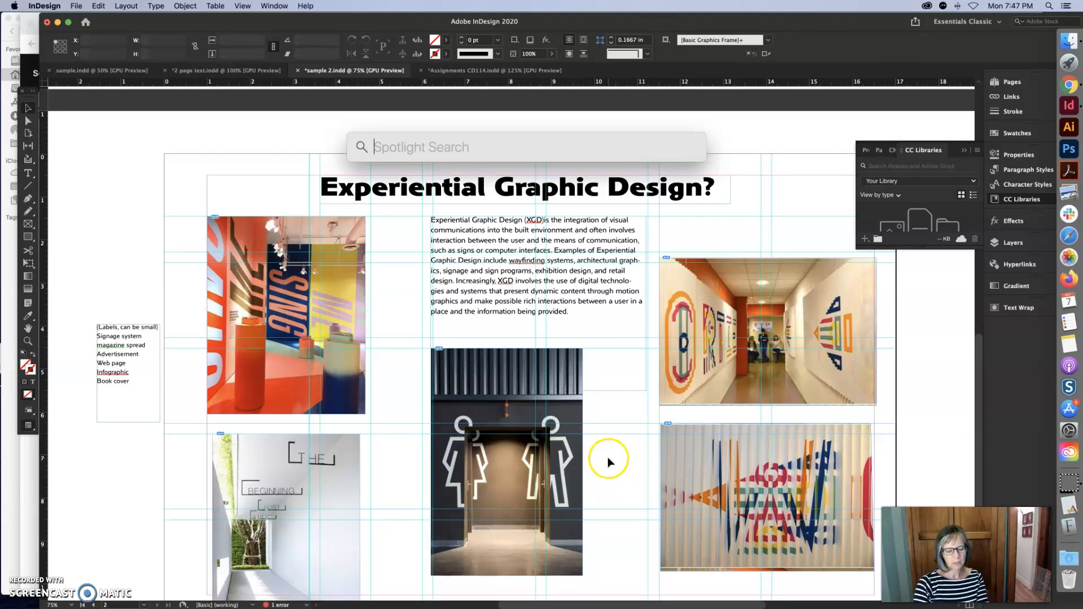
text(w)
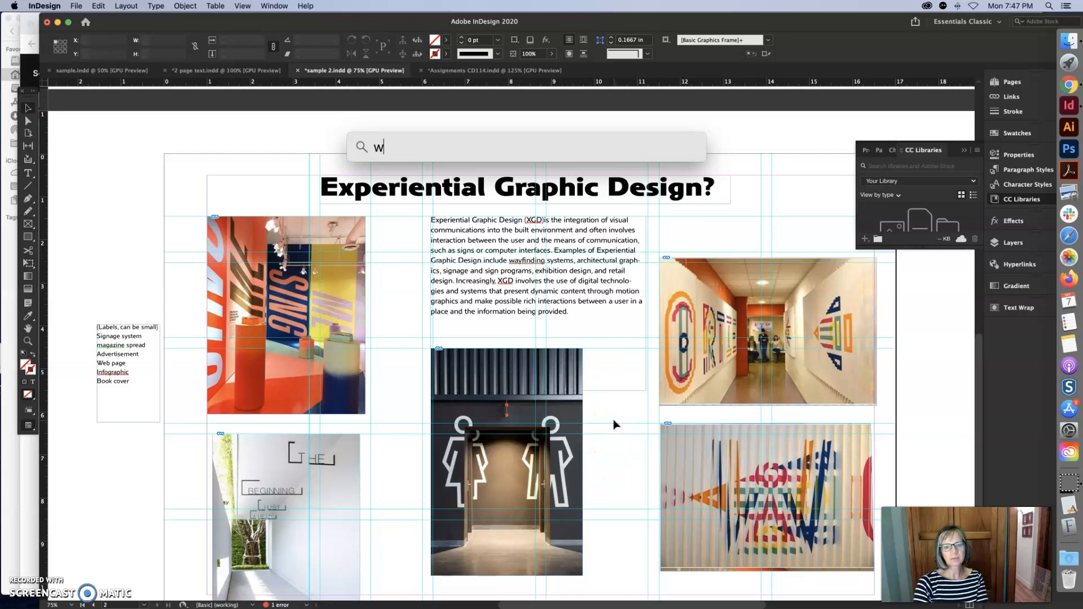
key(Escape)
Switch to Preview mode and pull the lenticular, white corridor and SING images inward, with the SING image at about X 2.17 in, Y 1.37 in
key(w)
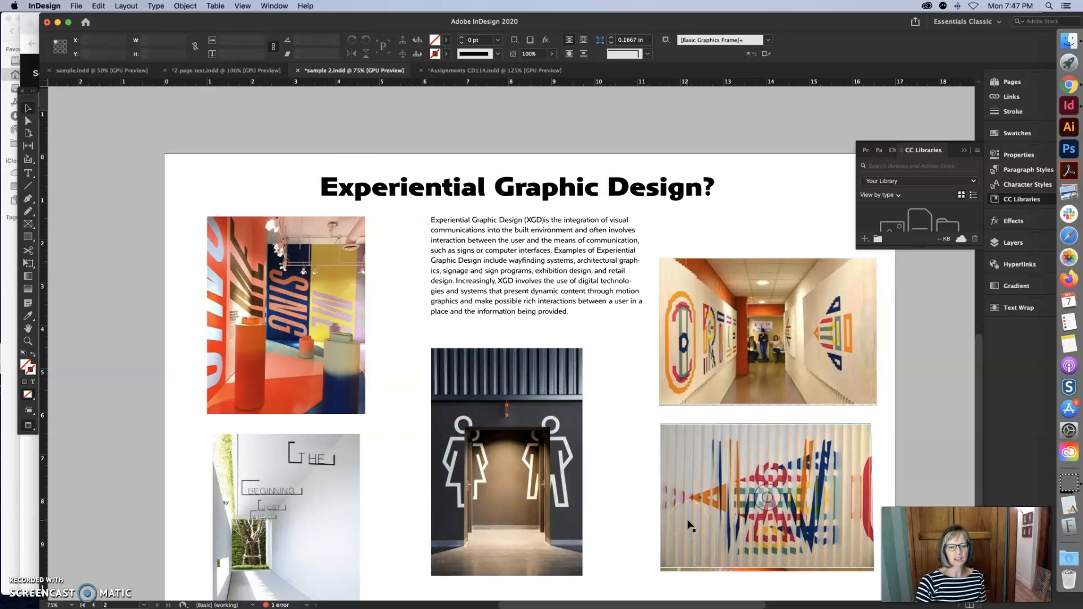
drag(691, 454, 621, 444)
drag(340, 459, 394, 443)
drag(343, 339, 393, 335)
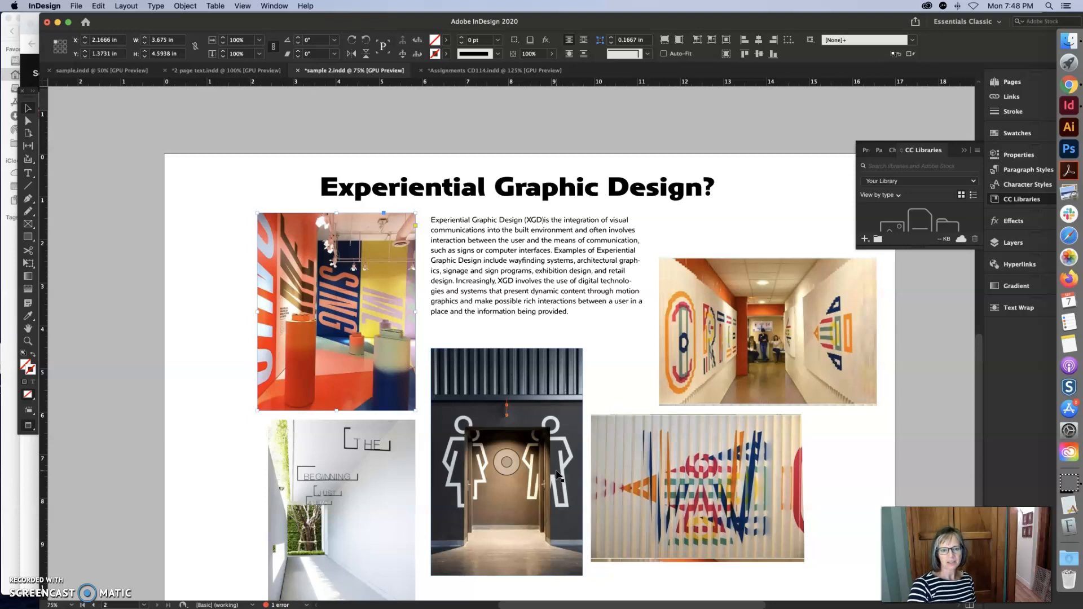
Save the document as a new InDesign 2020 file in the Week 2 folder, named with the designer's surname followed by ".wk2.2page"
click(978, 385)
drag(978, 384, 977, 403)
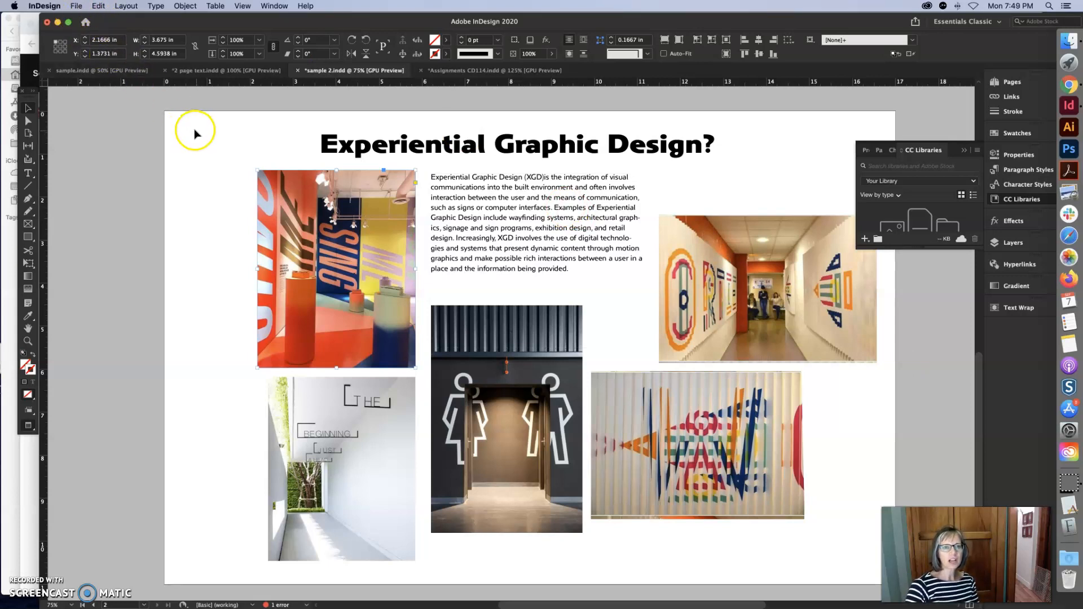
click(76, 7)
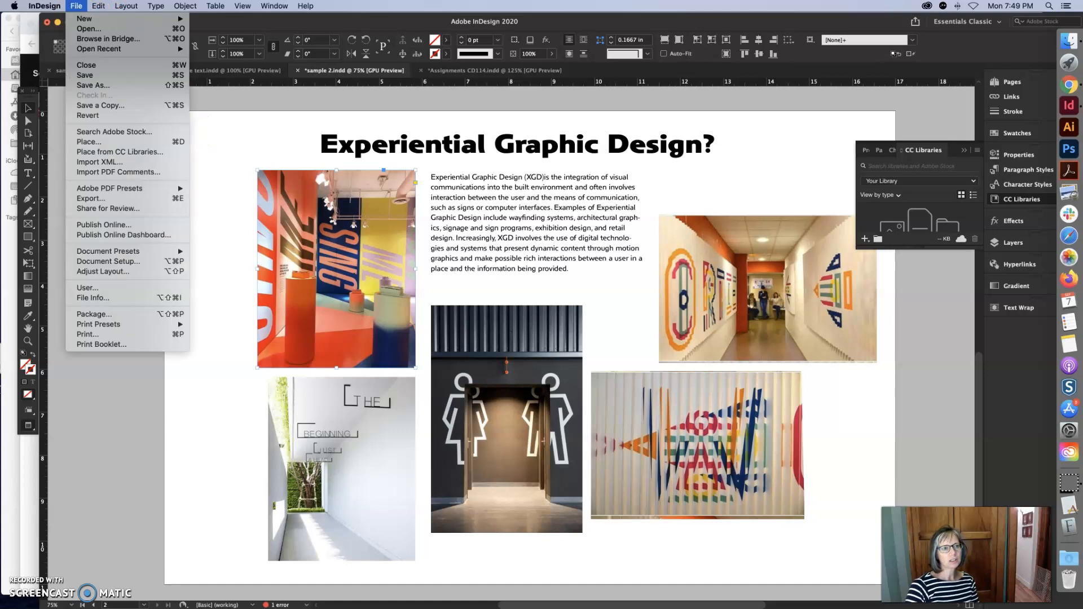
click(86, 86)
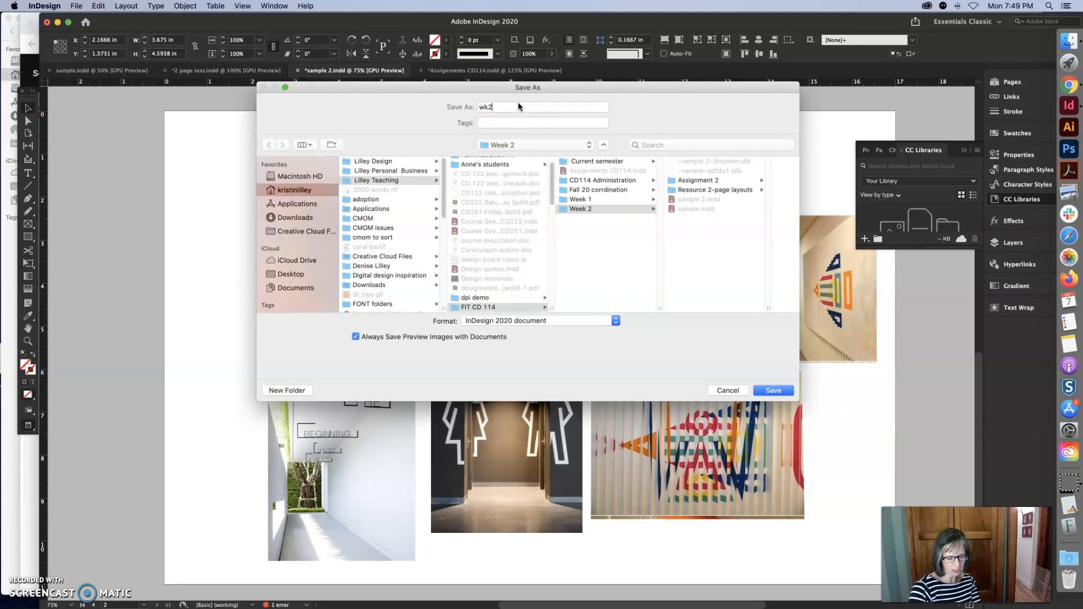
key(BackSpace)
key(BackSpace)
text(Lilley.)
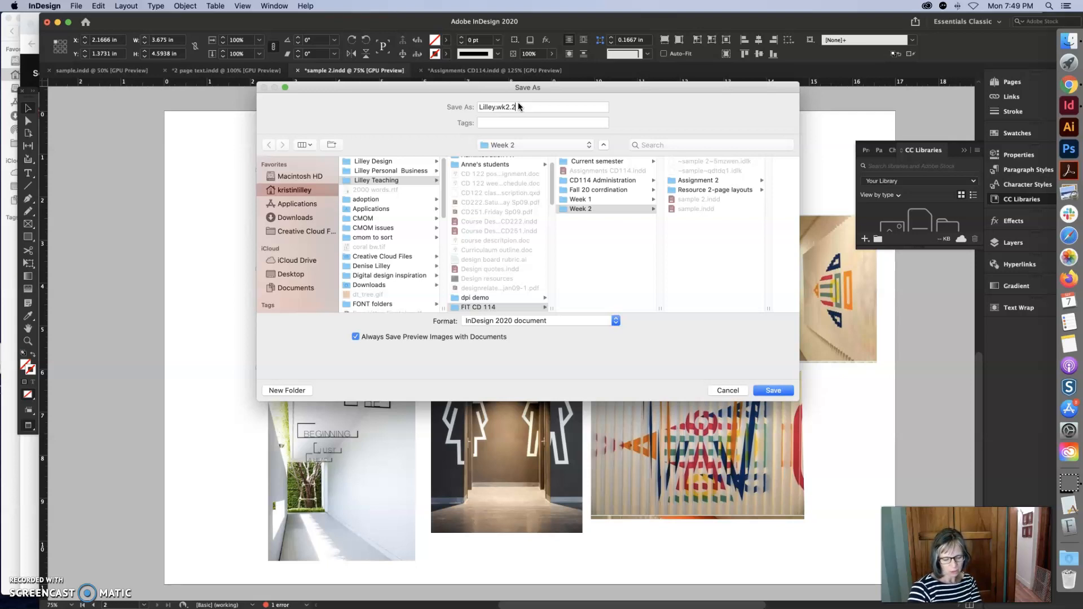
text(age)
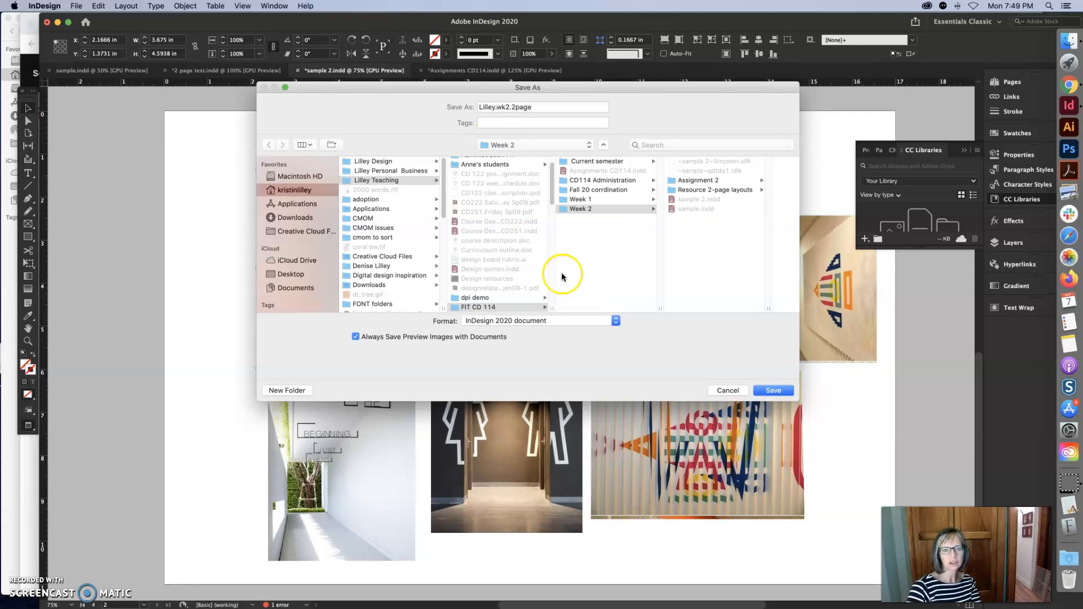
click(772, 391)
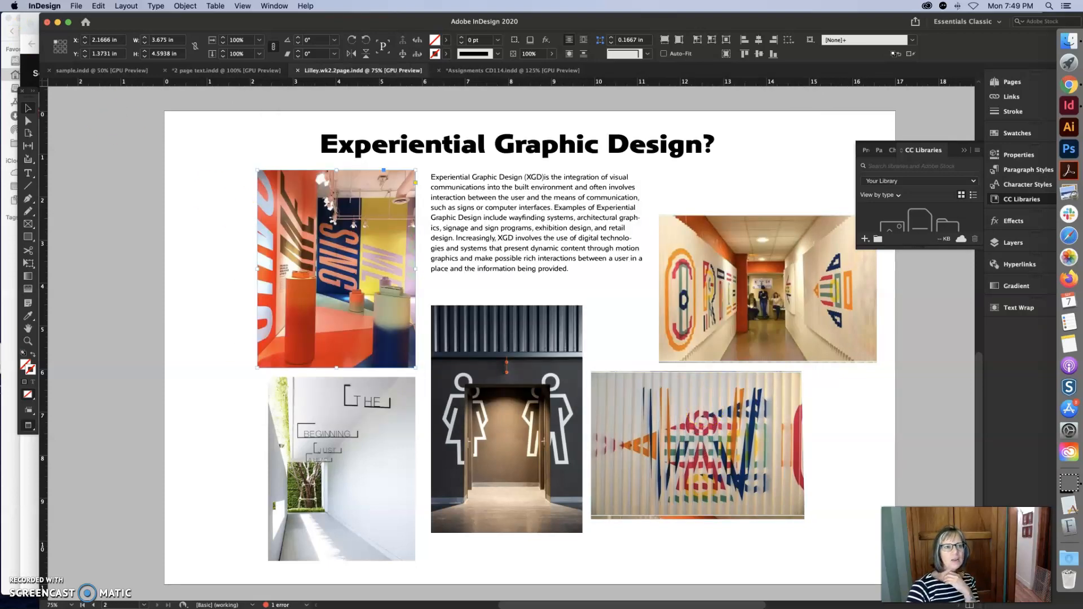
Start packaging the document and review the Fonts, Links and Images, and Summary information
click(76, 6)
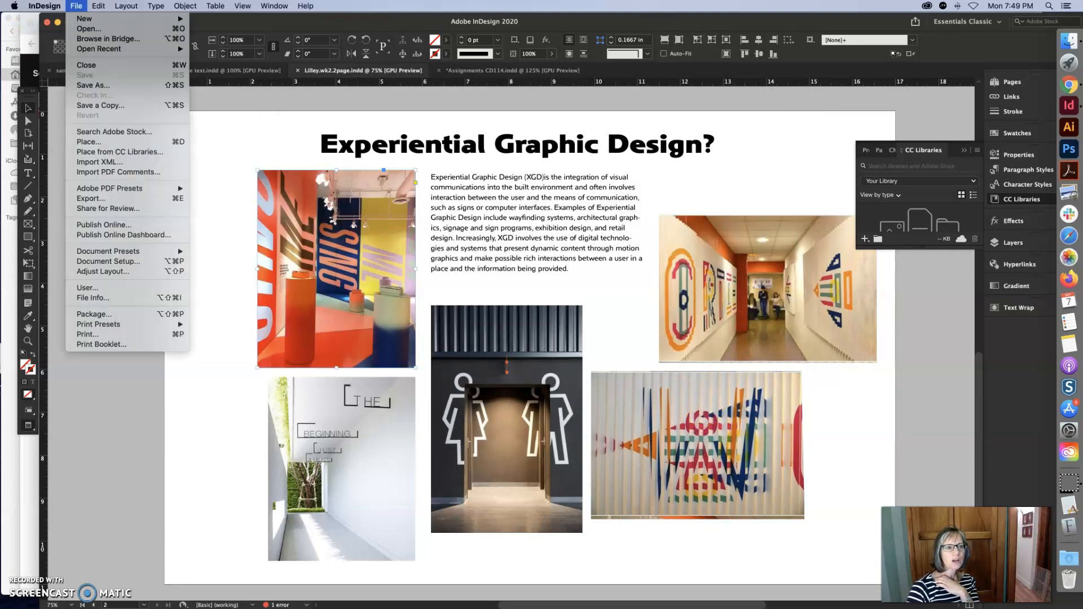
click(110, 282)
click(112, 313)
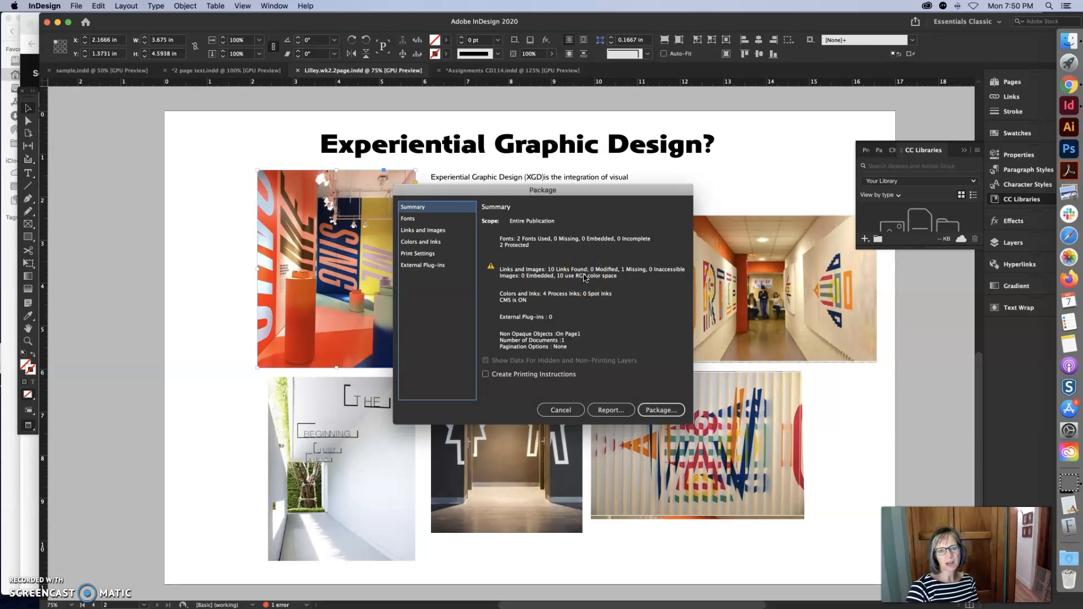
click(420, 221)
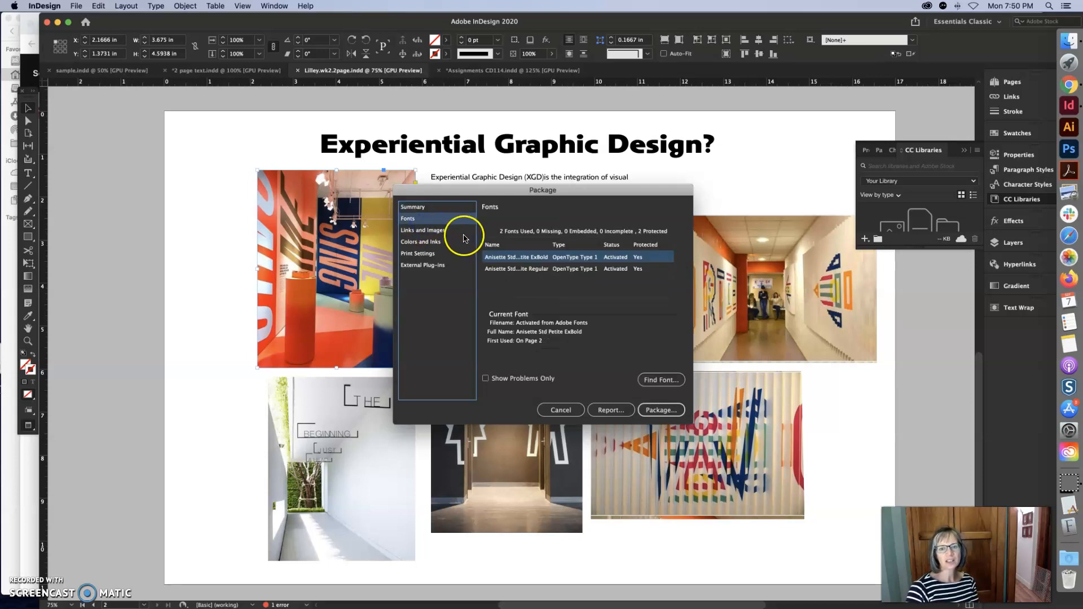
click(429, 233)
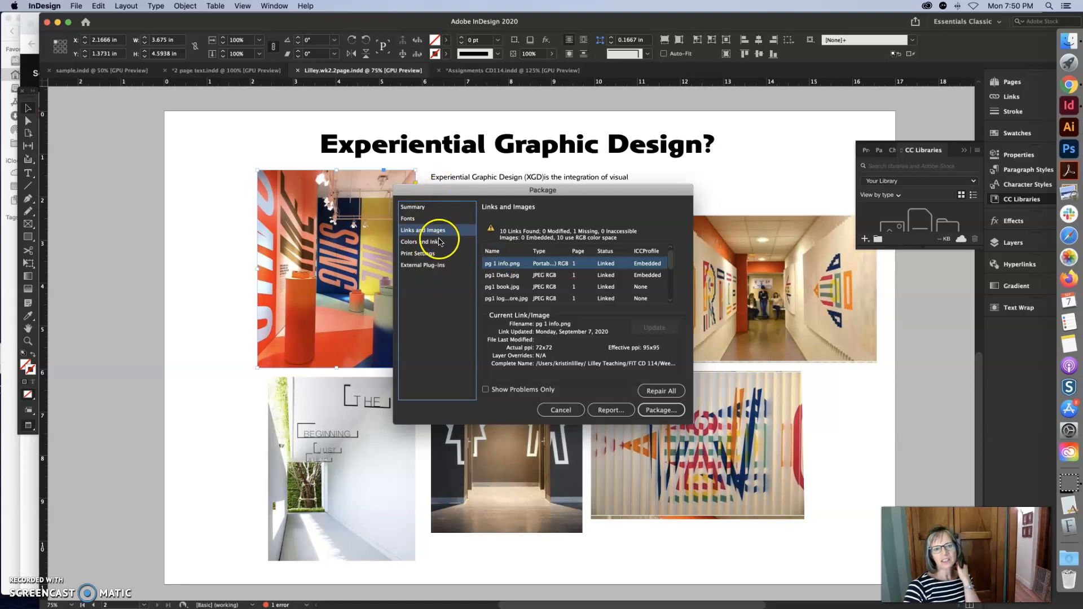
click(431, 210)
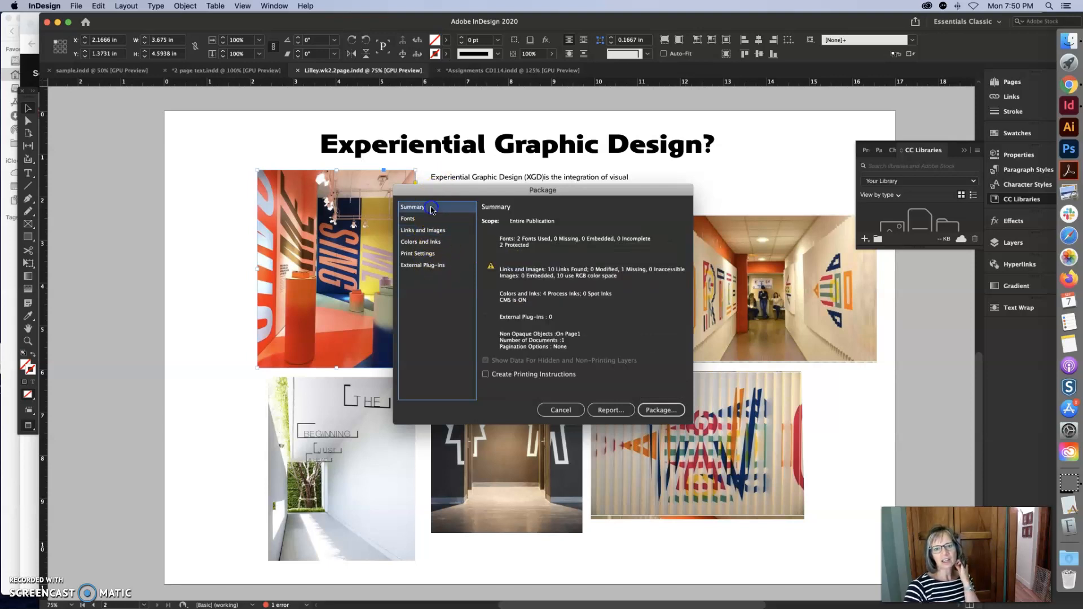
Proceed with packaging and choose the Week 2 folder inside FIT CD 114, in the personal teaching folder, as the package location
click(657, 412)
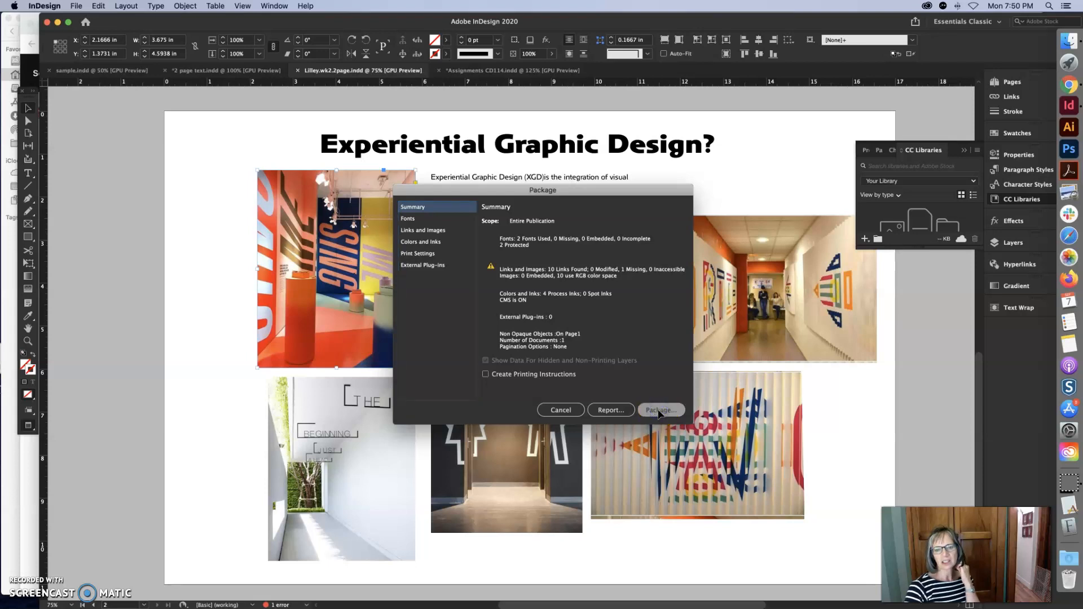
click(657, 411)
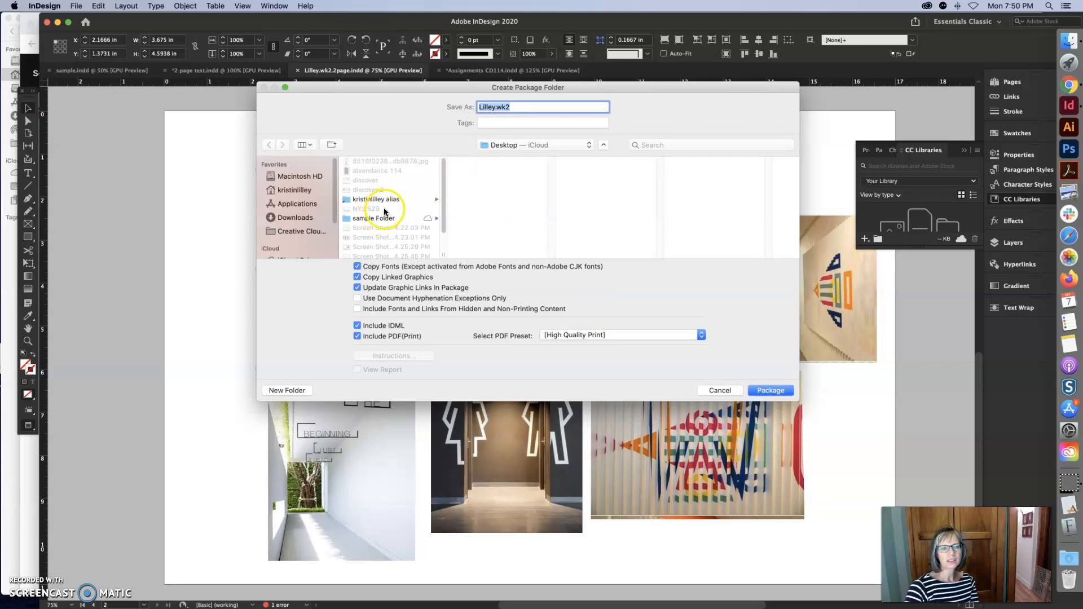
click(293, 190)
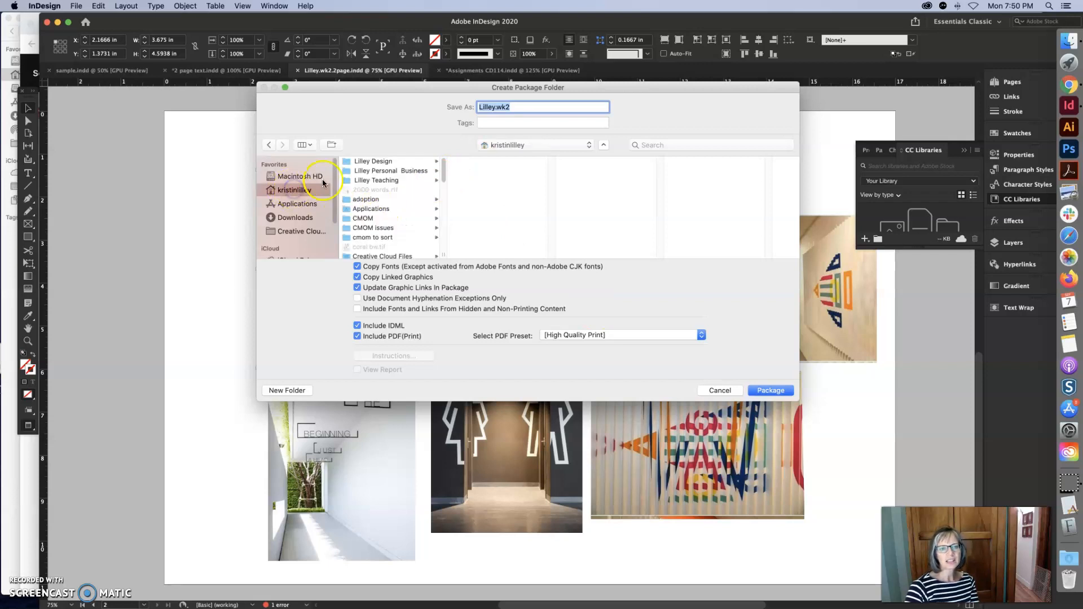
click(407, 180)
scroll(496, 179, down, 10)
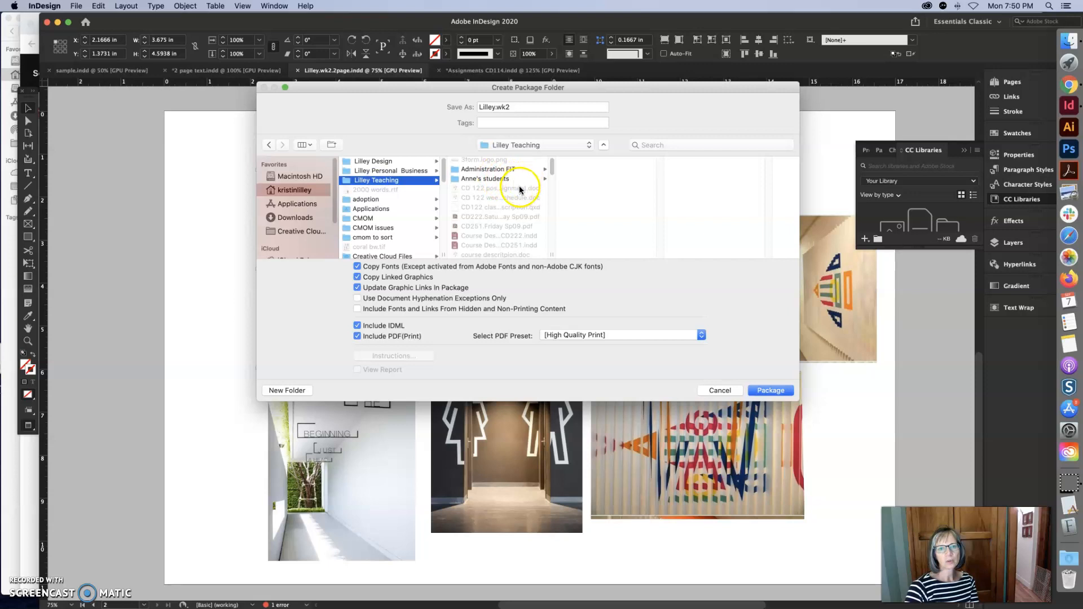
scroll(515, 194, up, 2)
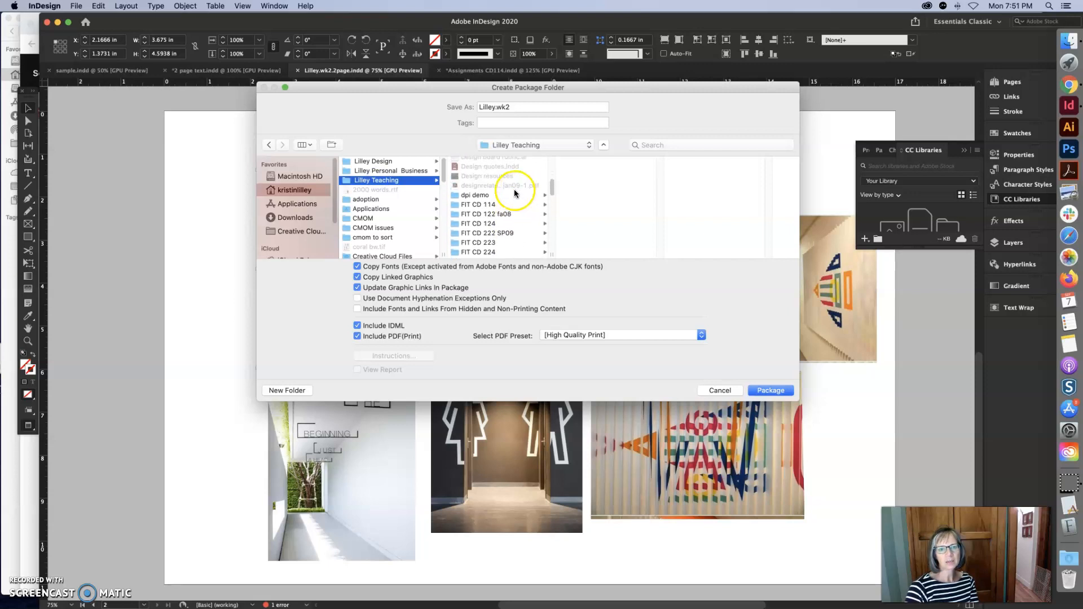
click(490, 204)
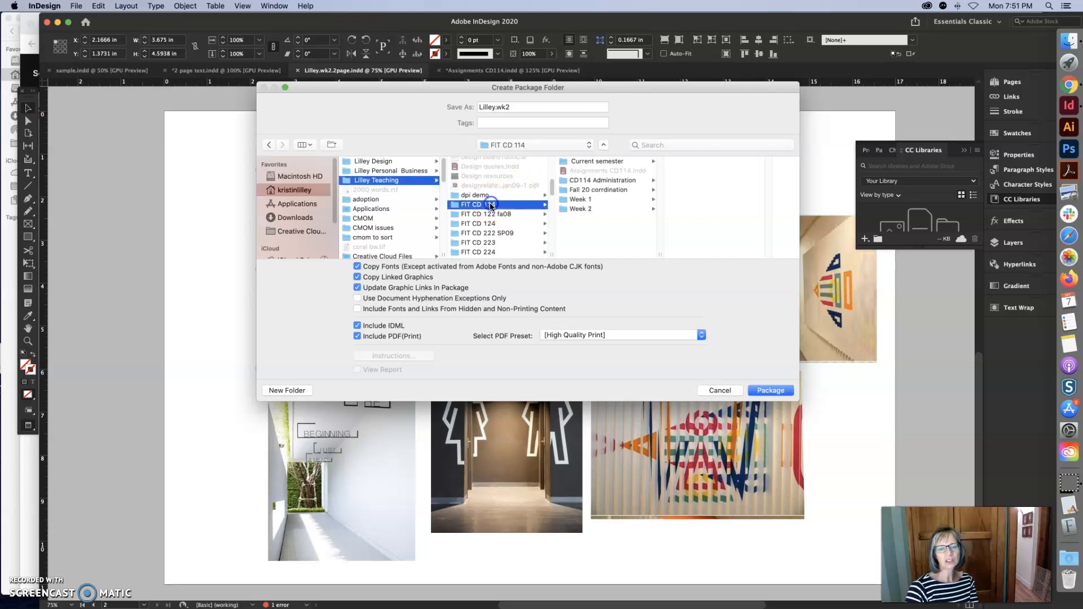
click(584, 208)
Create the package, accepting the font licensing warning and continuing despite the missing or modified links
click(777, 392)
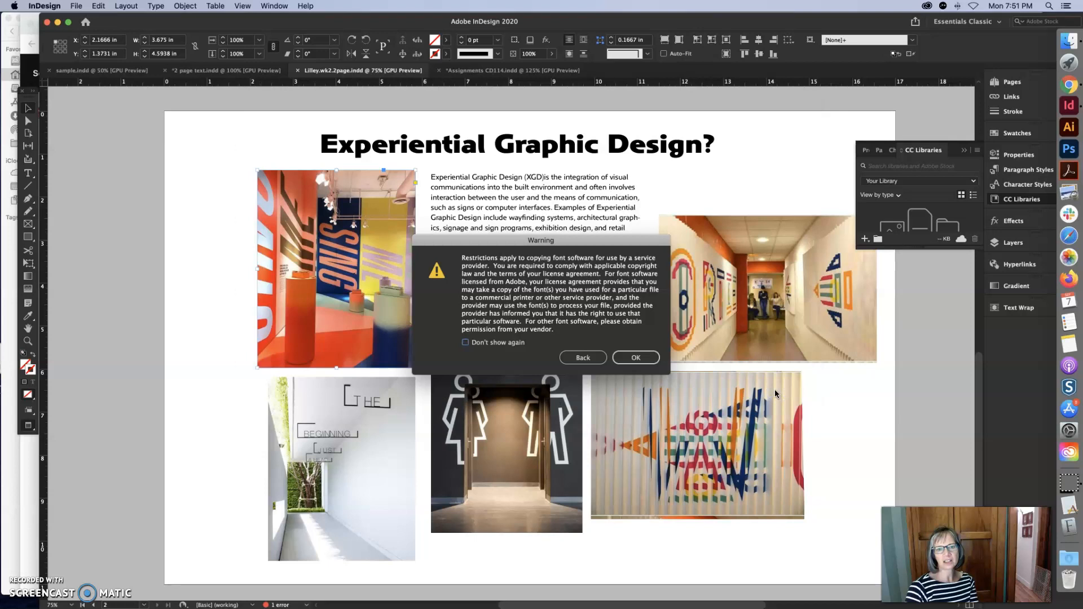
click(640, 359)
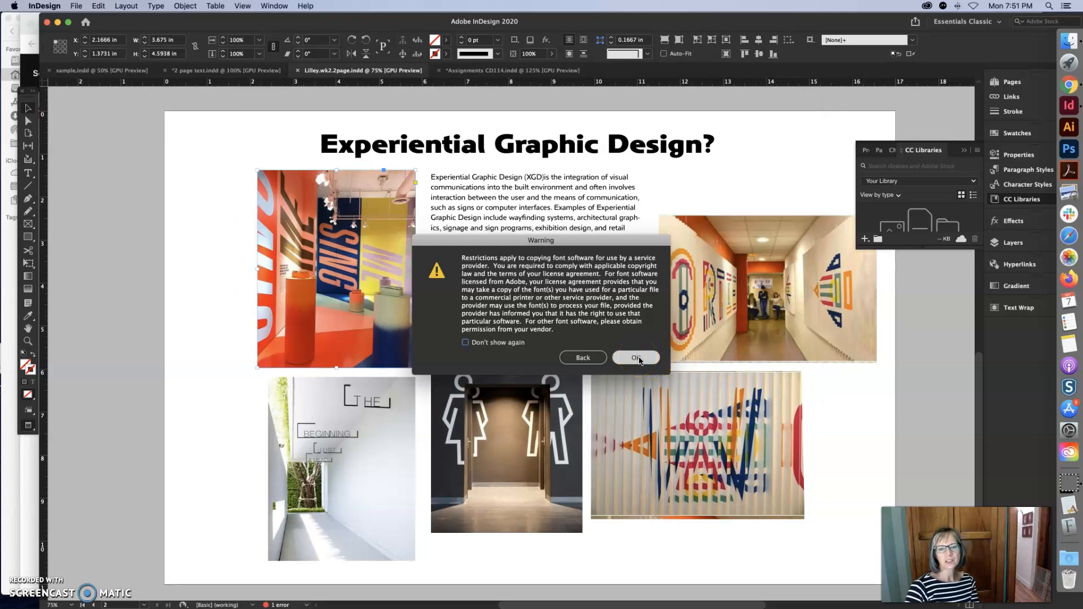
click(640, 358)
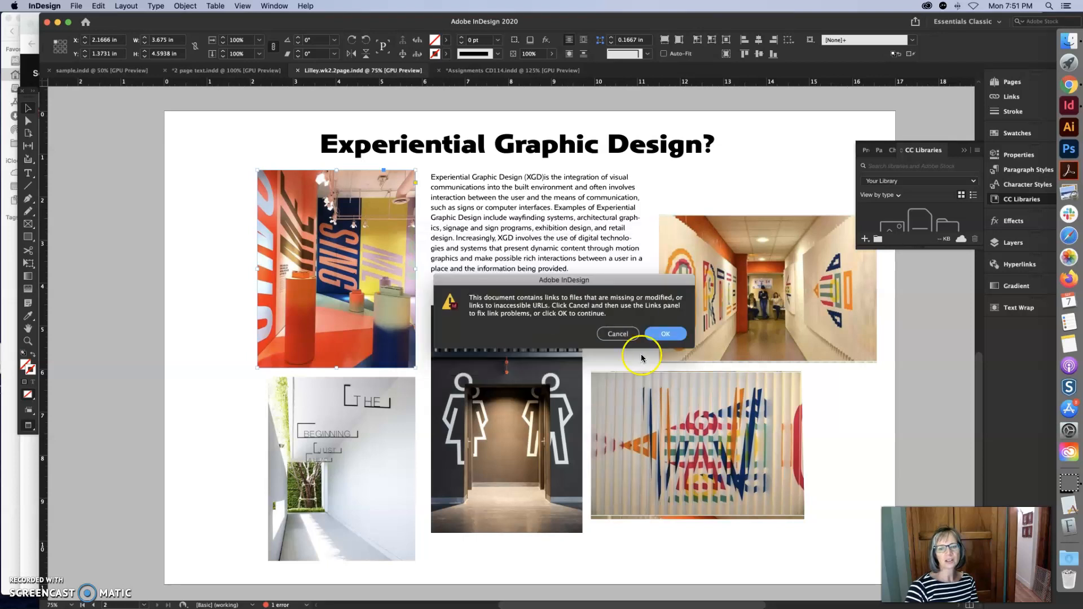
click(663, 333)
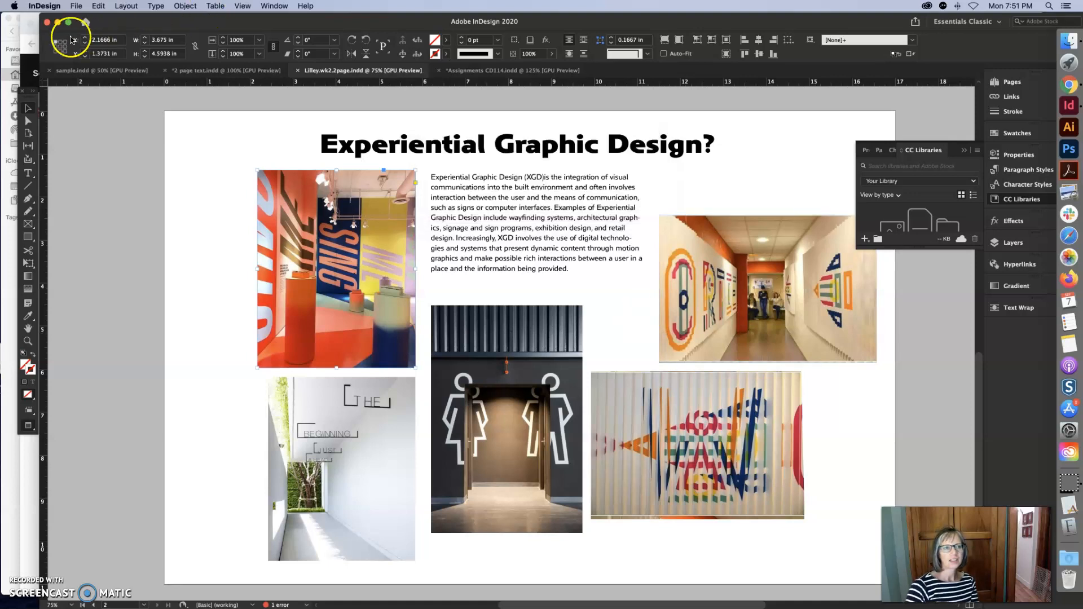
Minimize InDesign, close the Pinterest page in Chrome and move the browser window down to uncover the Finder window
click(58, 24)
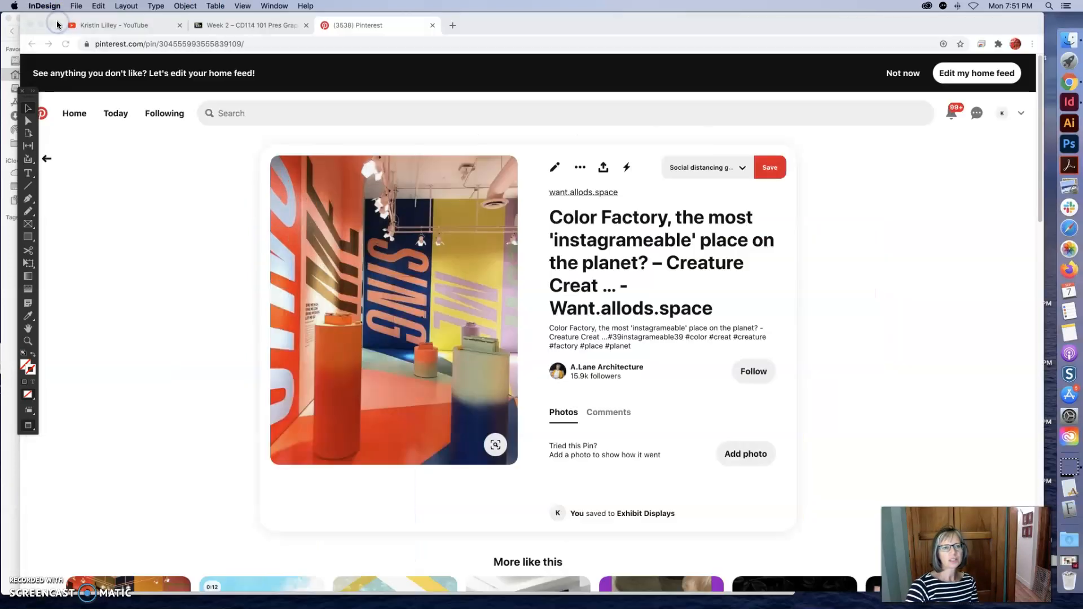
click(431, 26)
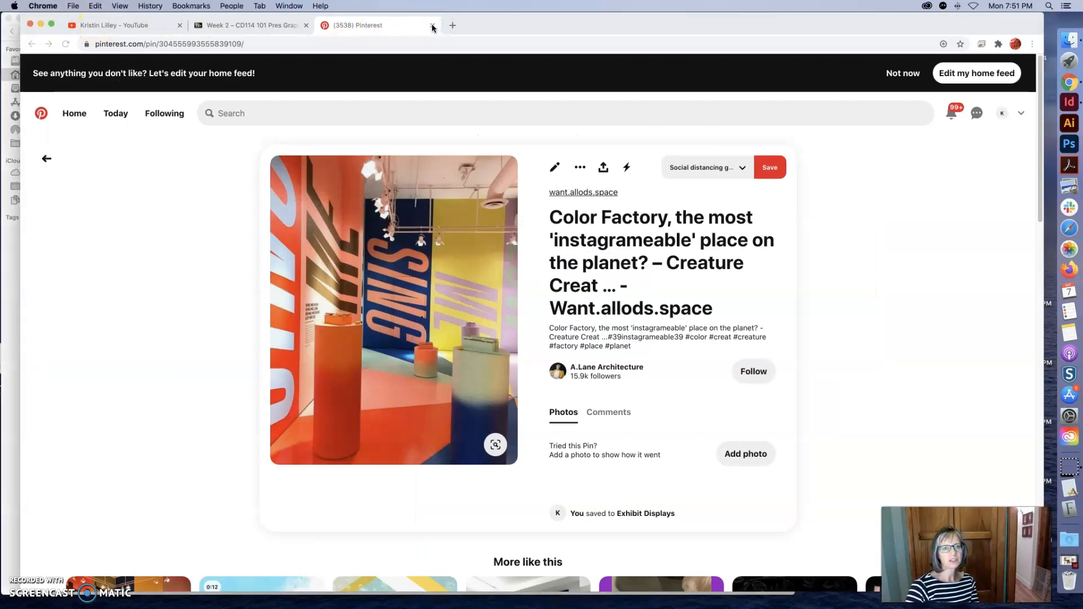
click(496, 25)
click(504, 140)
drag(503, 140, 516, 510)
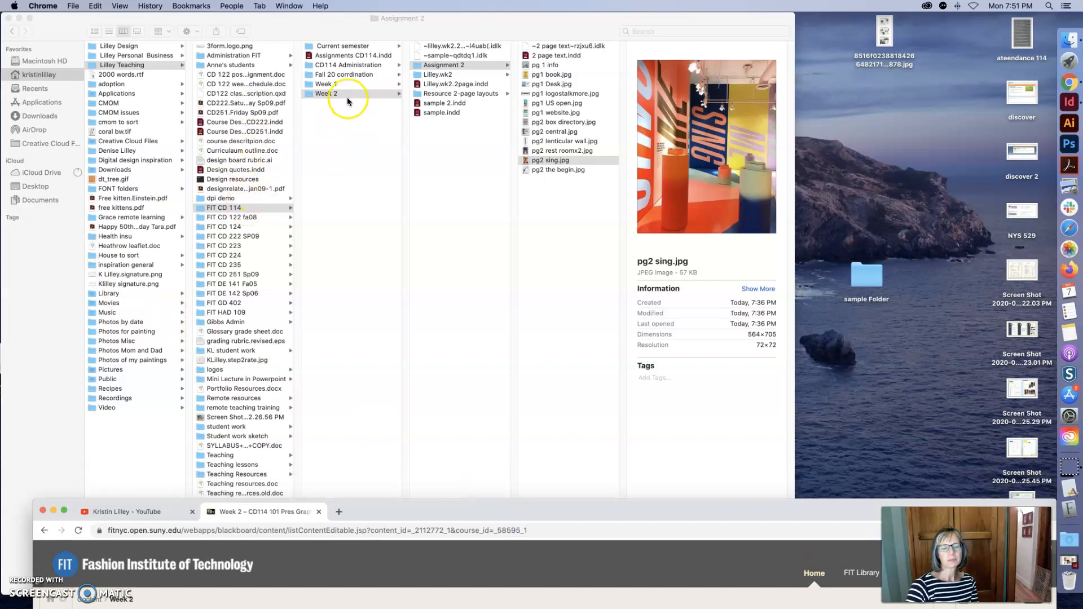
Examine the contents of the ".wk2" package folder in Week 2 and its Links subfolder
click(445, 76)
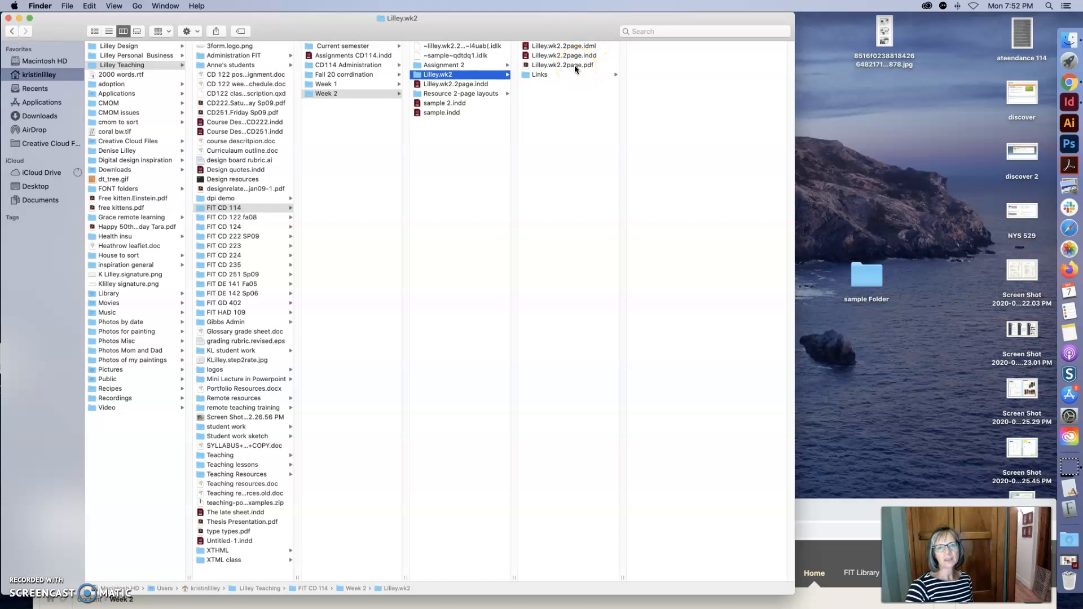
click(540, 74)
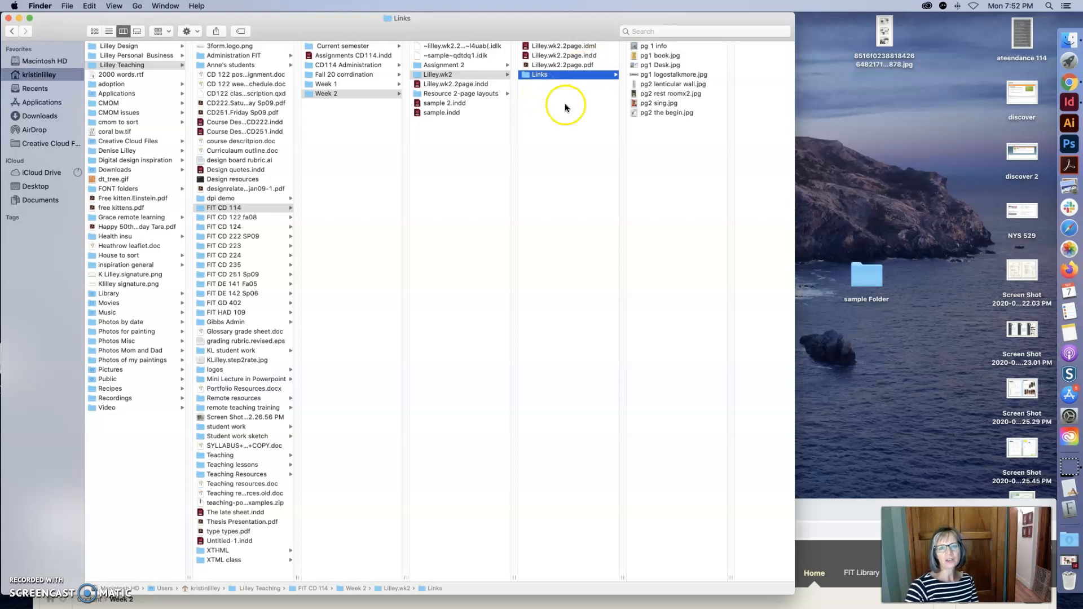
Compress the ".wk2" package folder into a zip archive in the Week 2 folder
click(417, 75)
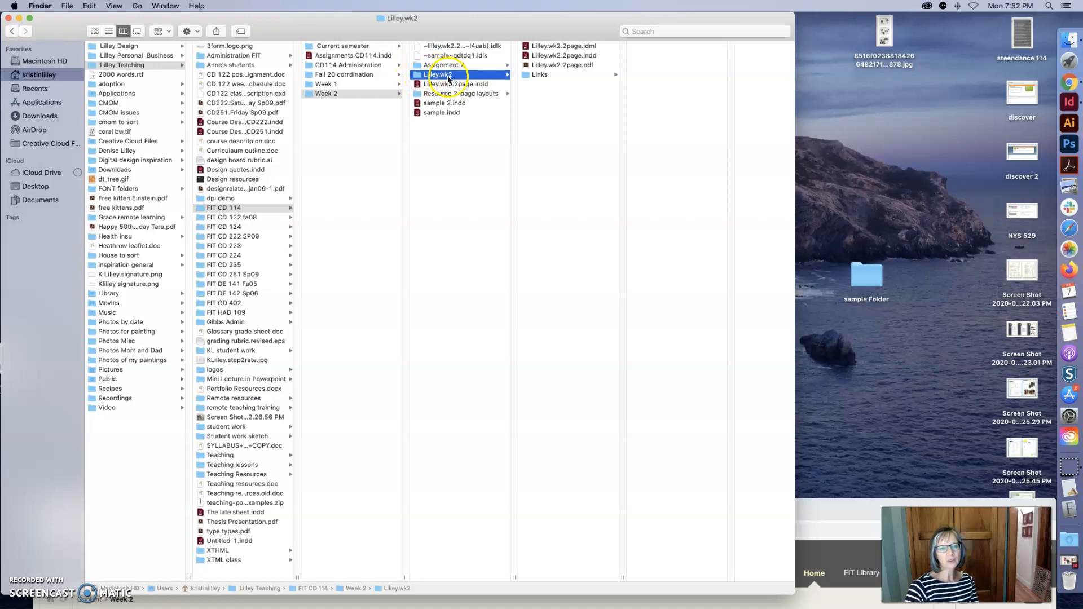
click(66, 5)
click(108, 141)
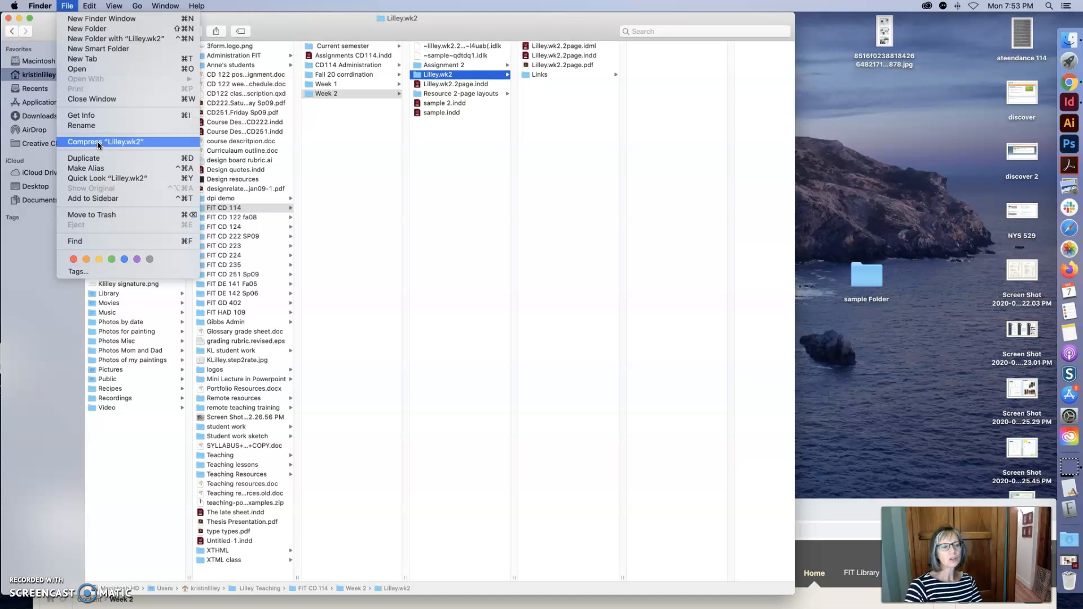
click(99, 145)
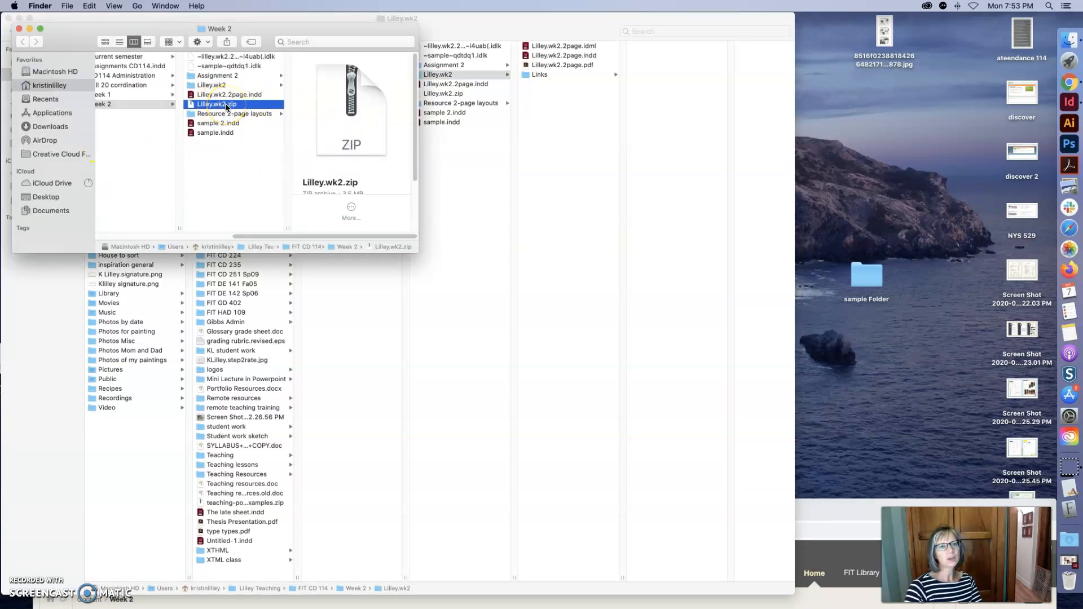
Return to the larger Finder window and extract the package's zip archive in Week 2
click(466, 133)
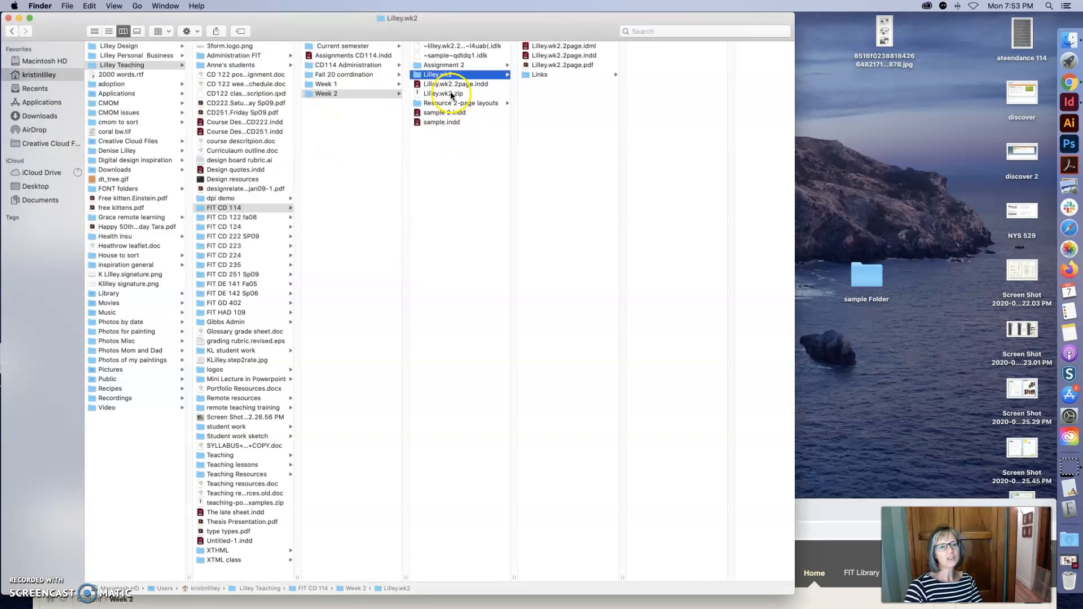
click(451, 94)
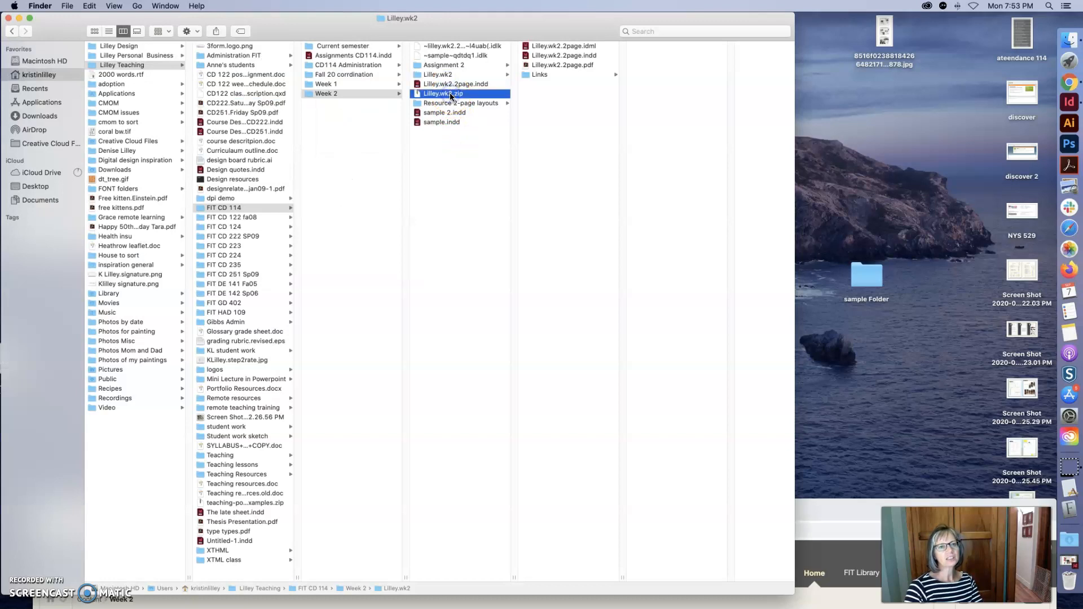
double_click(417, 96)
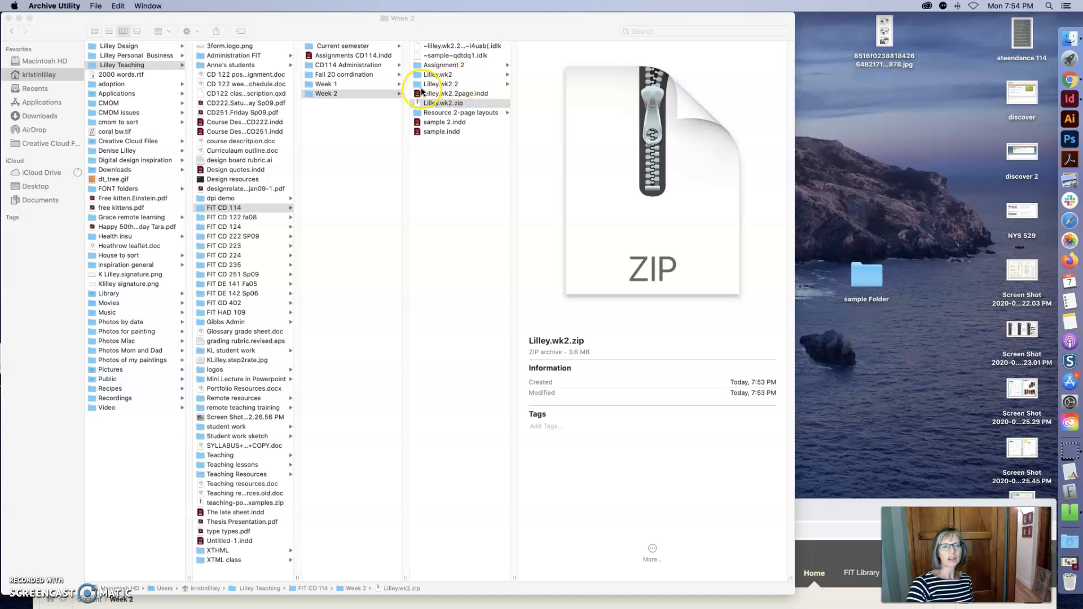
Move the duplicate package folder extracted from the zip archive to the Trash
click(418, 84)
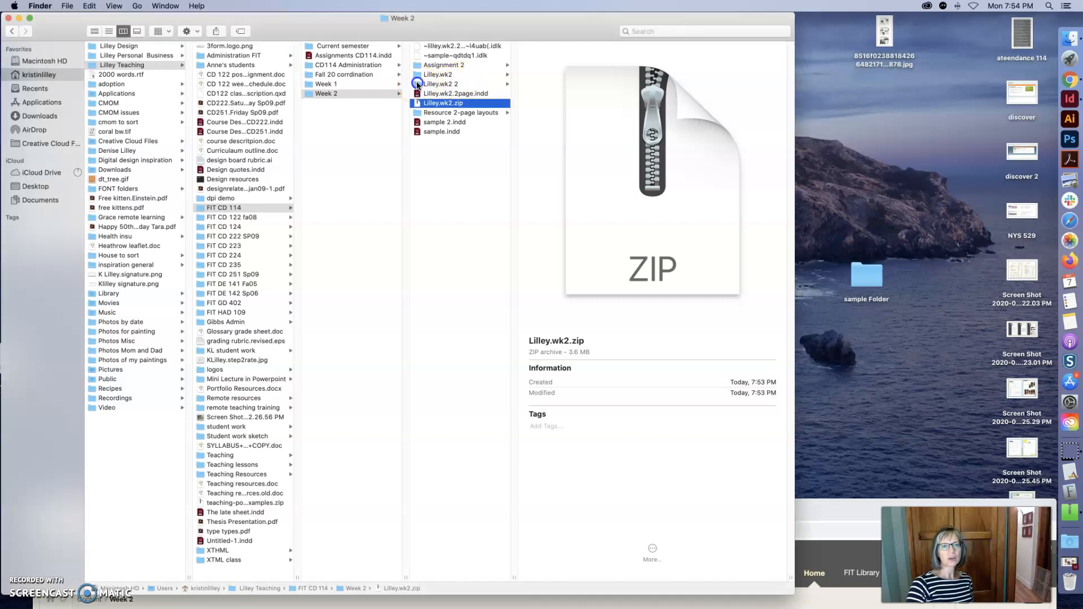
click(417, 84)
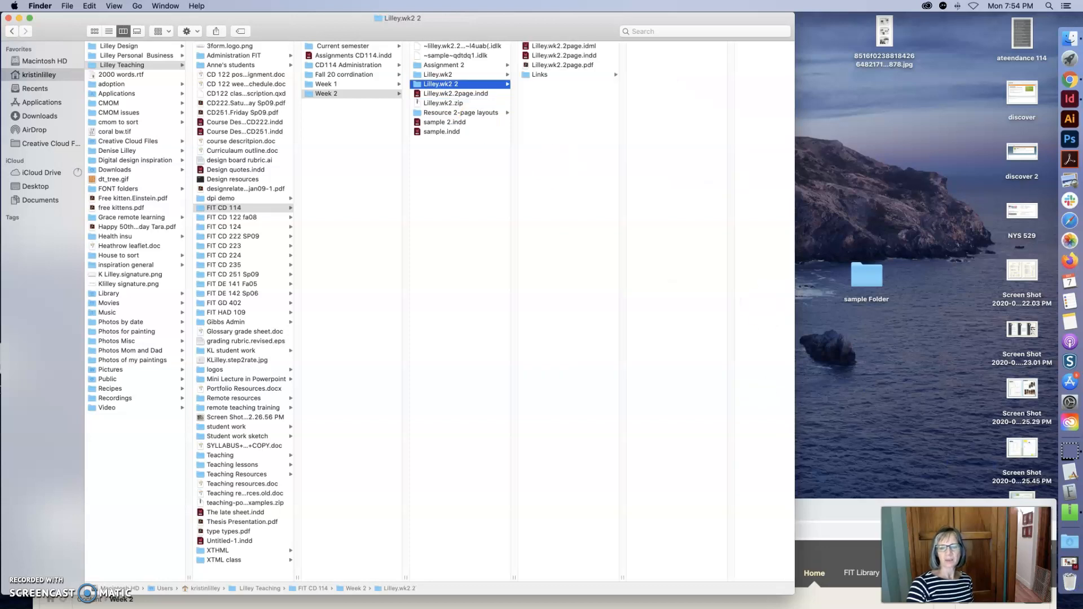
key(super+BackSpace)
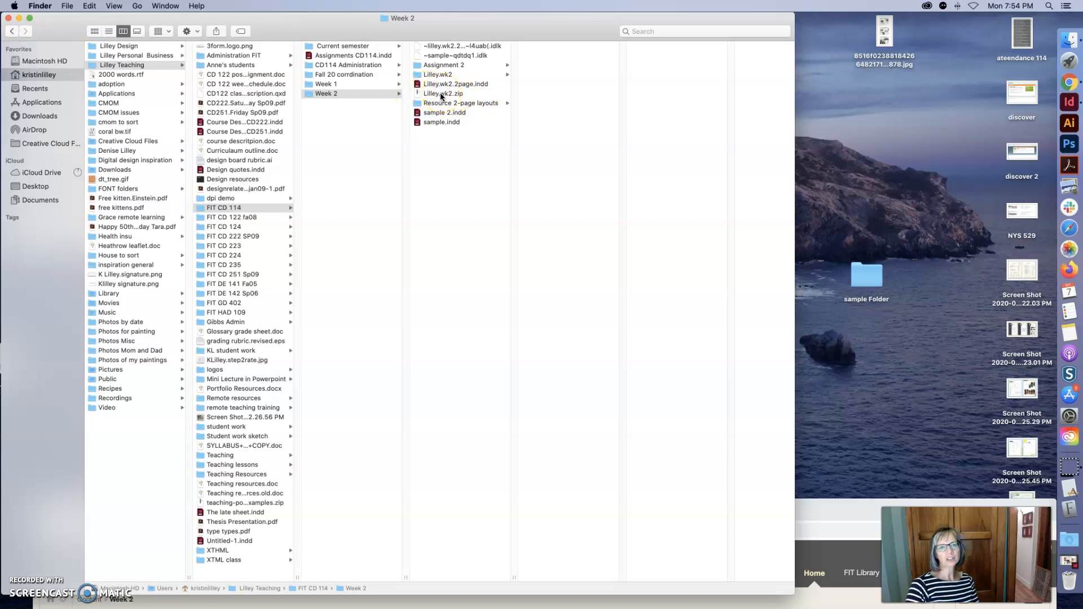
Select the package's zip archive in Week 2 and check whether the Compress command is available for it
click(440, 93)
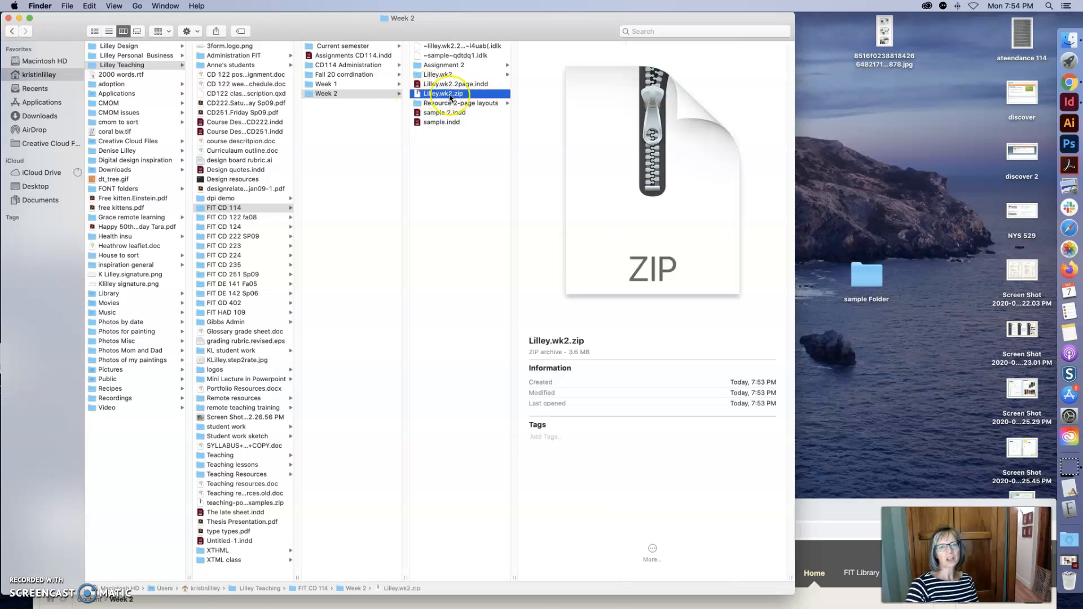
click(65, 5)
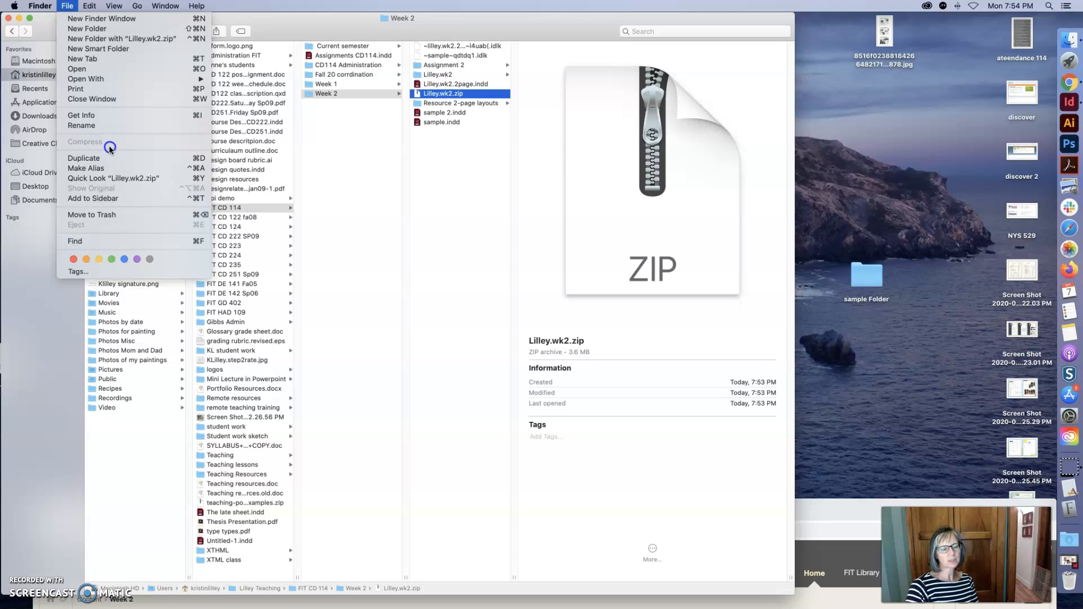
click(457, 93)
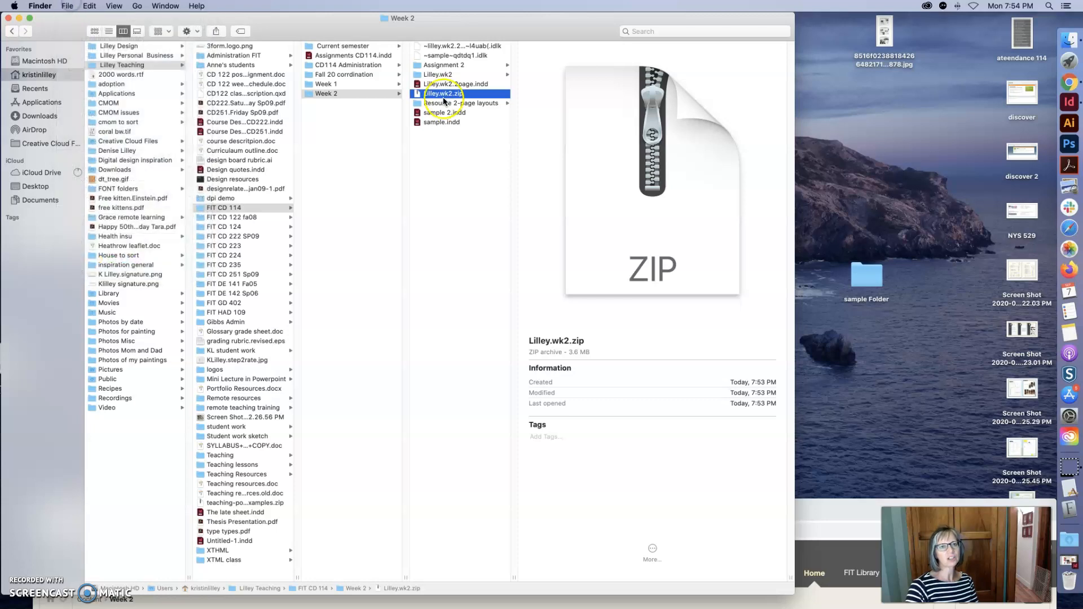